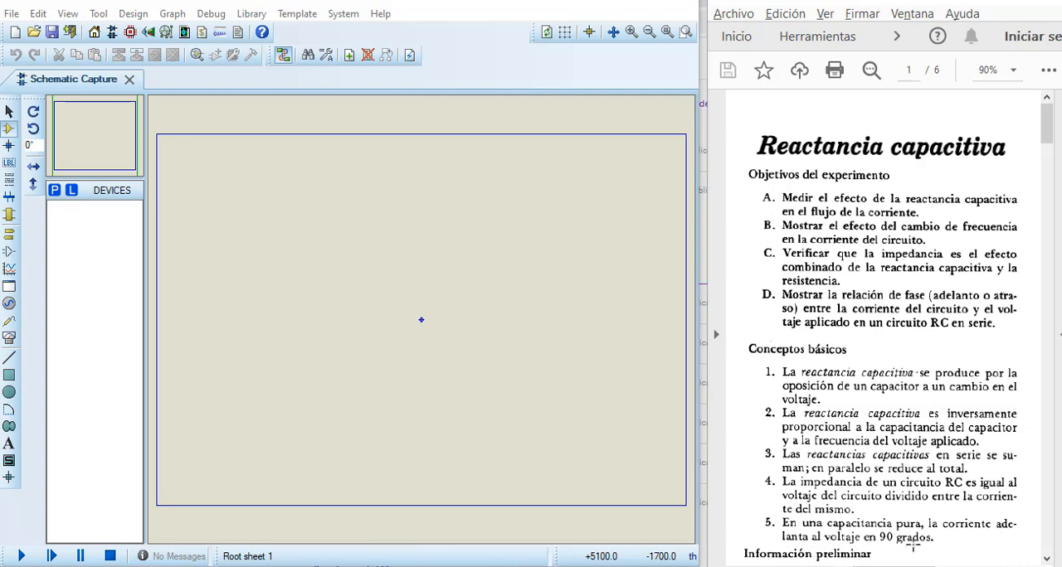
Step: Read the capacitive reactance guide's objectives, basic concepts and preliminary information, including the XC formula
scroll(933, 258, down, 1)
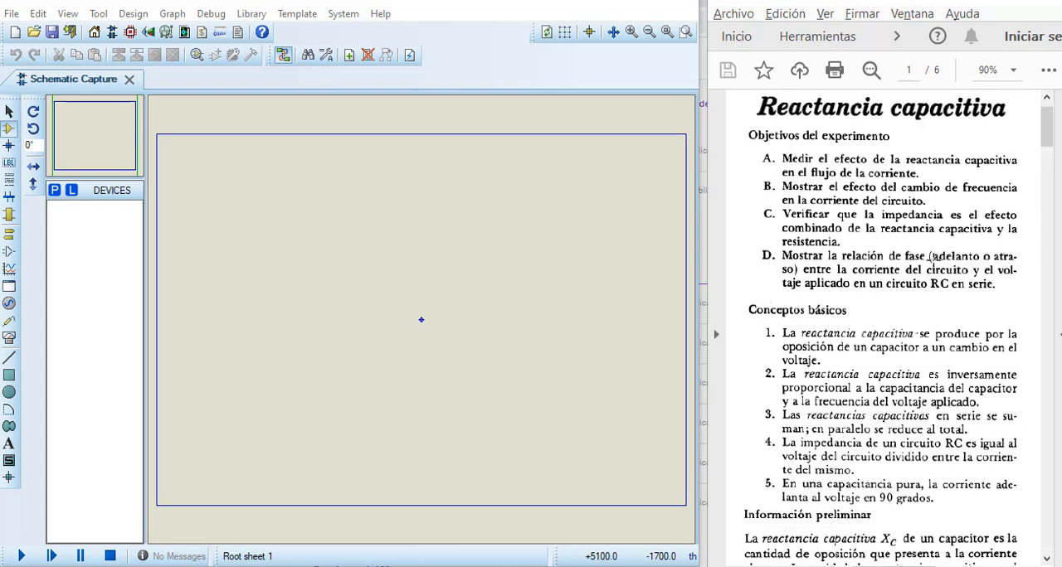
scroll(933, 258, down, 4)
scroll(933, 260, down, 5)
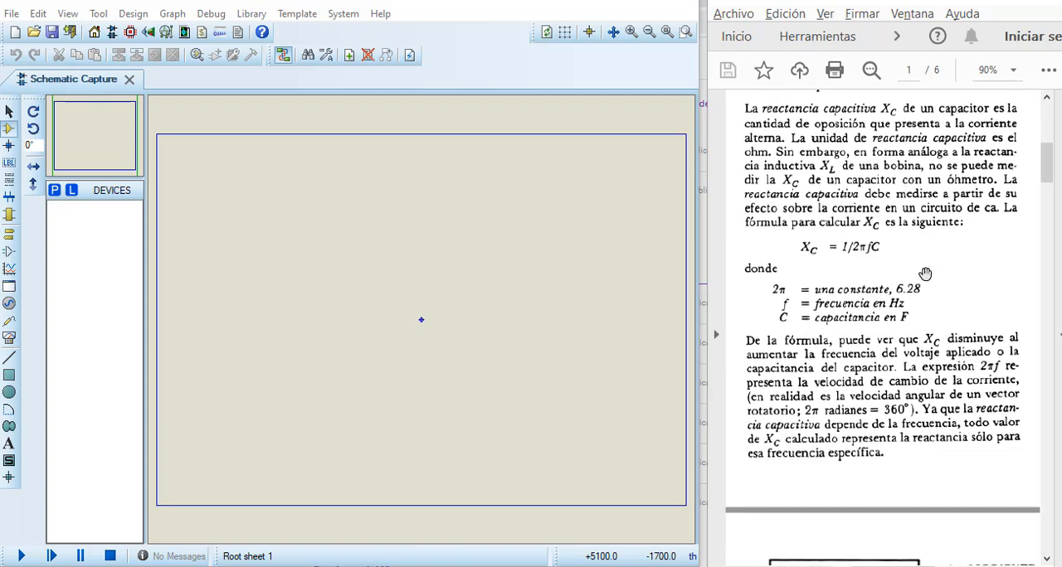
scroll(923, 274, up, 10)
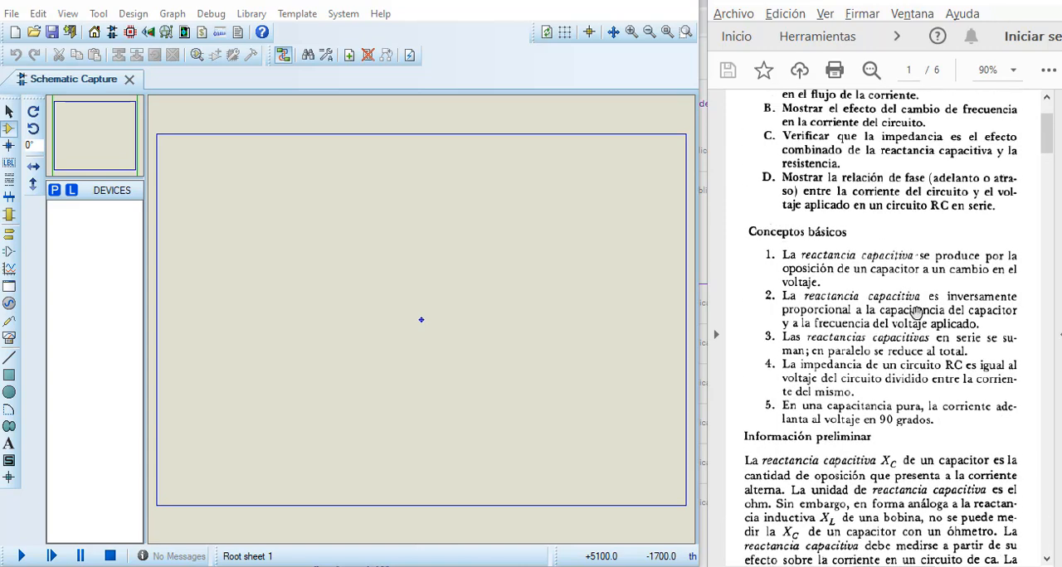
scroll(937, 473, down, 10)
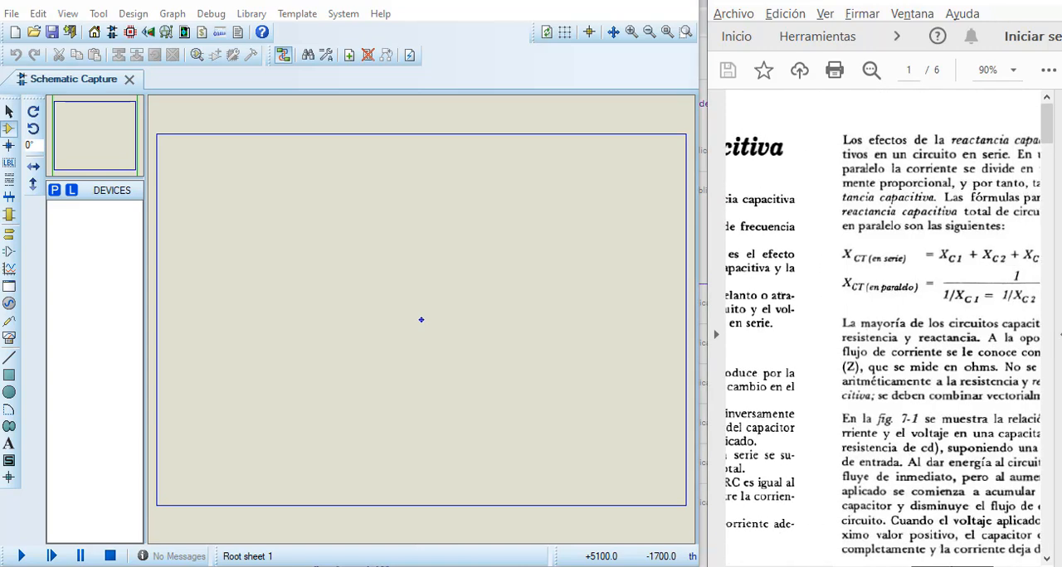
scroll(976, 408, down, 12)
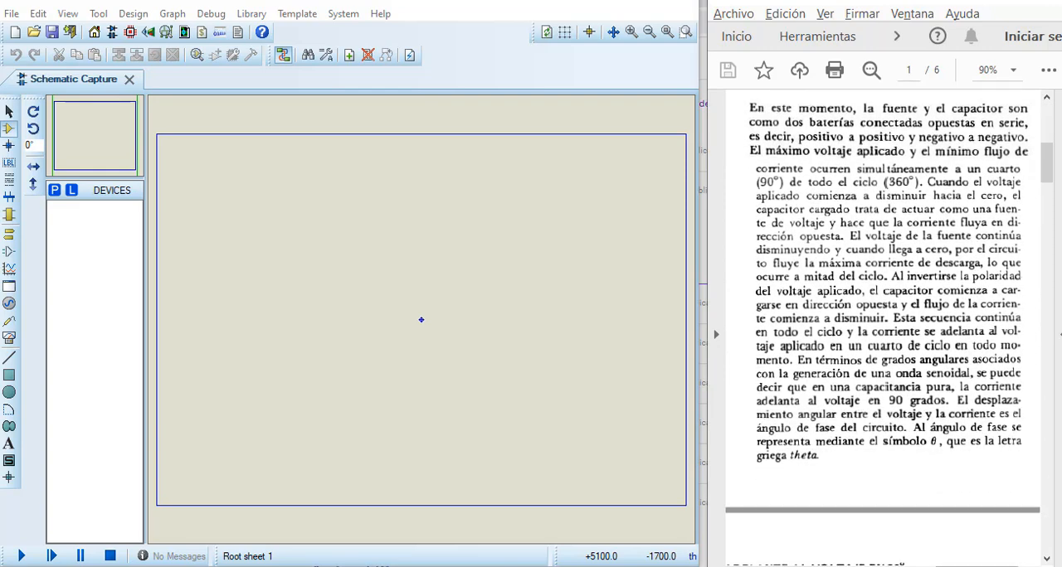
drag(949, 566, 809, 562)
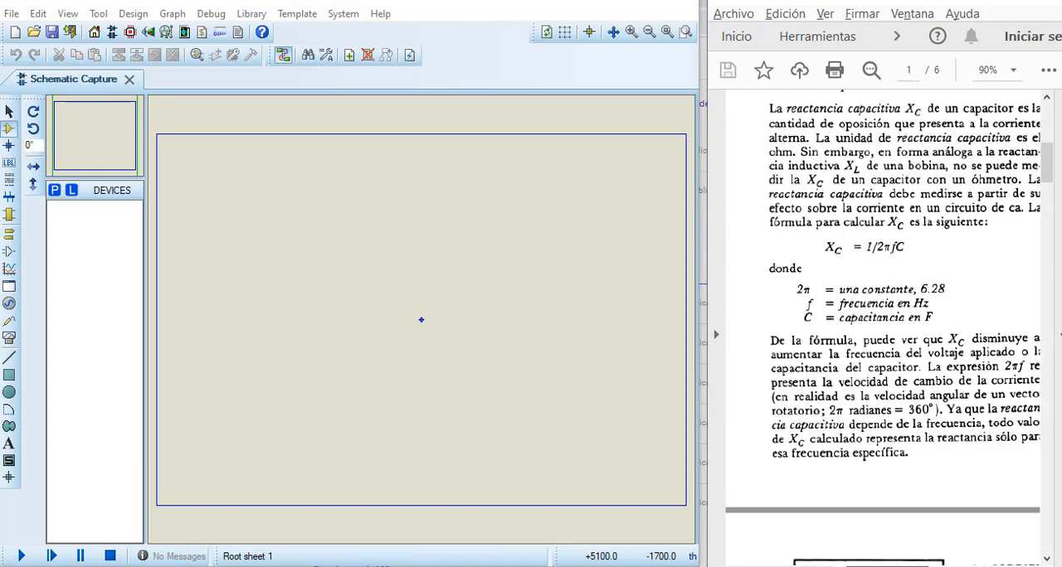
scroll(889, 476, down, 2)
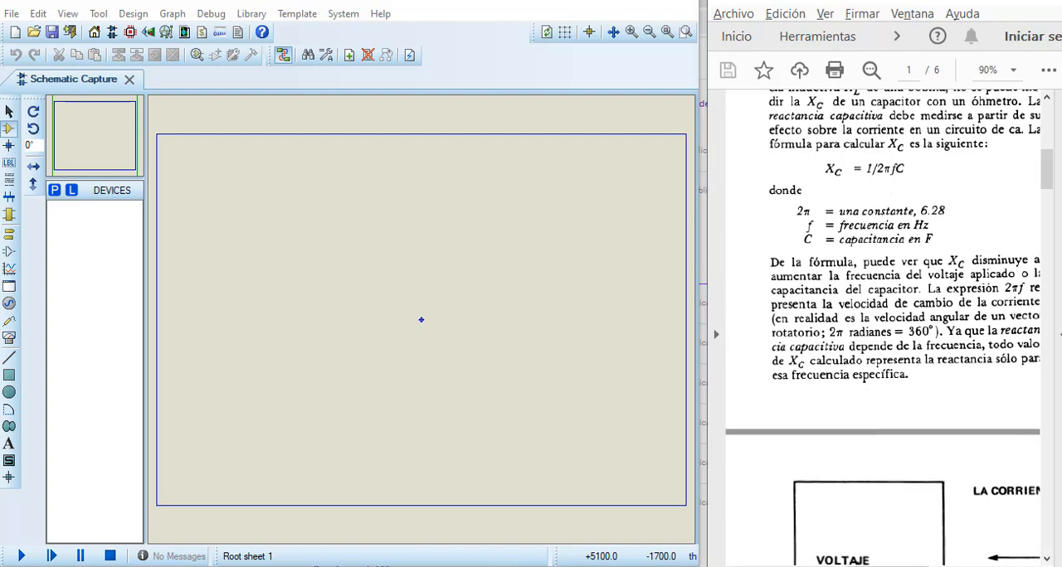
mouse_move(887, 565)
mouse_down()
mouse_move(915, 566)
mouse_move(887, 566)
mouse_up()
scroll(924, 423, down, 10)
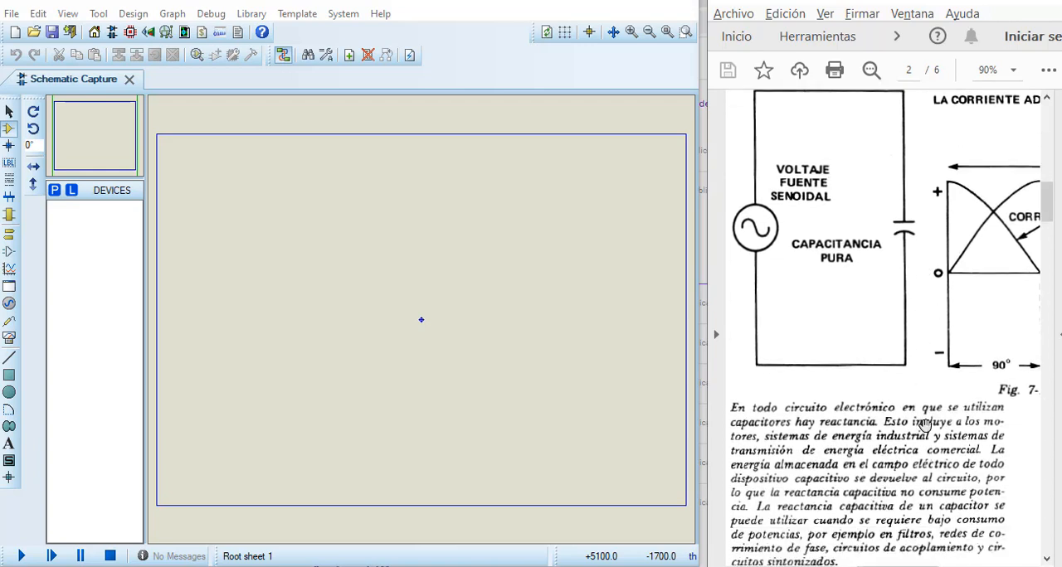
Step: Review the guide's equipment and materials list, the Objective A procedure and the circuit in Fig. 7-2
scroll(924, 424, down, 2)
scroll(924, 426, down, 1)
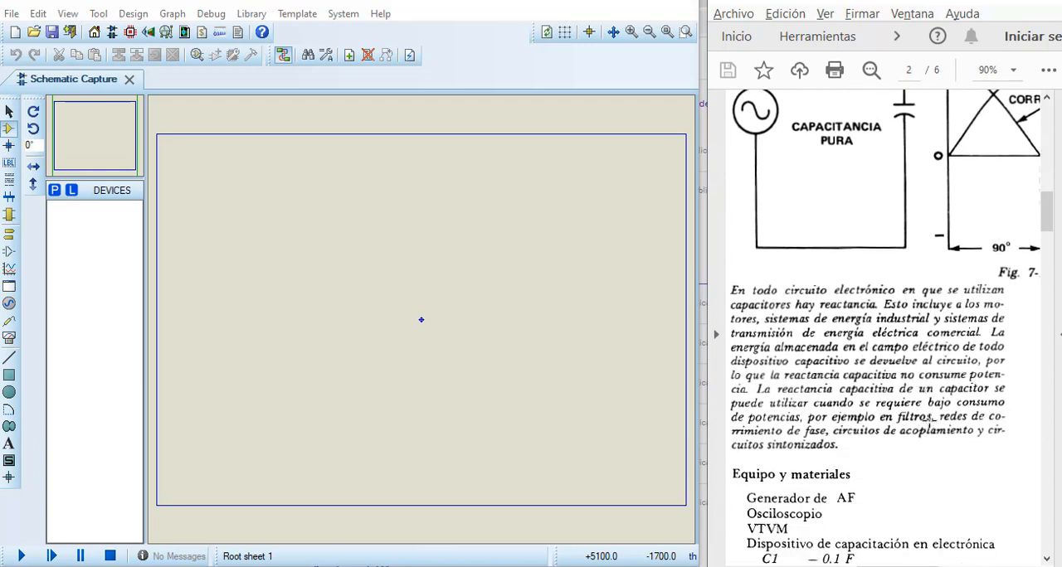
scroll(819, 471, down, 3)
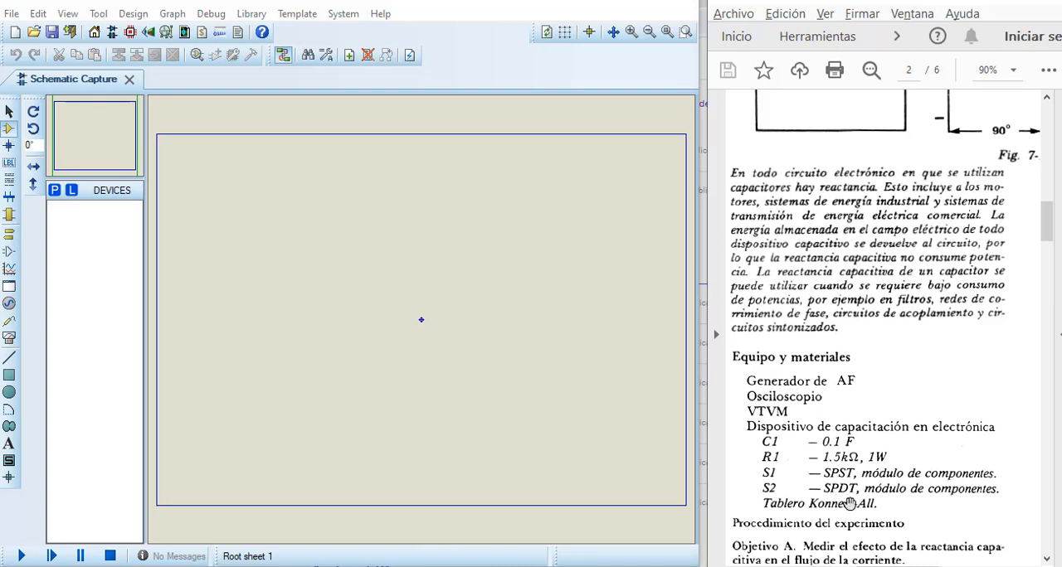
scroll(846, 498, down, 4)
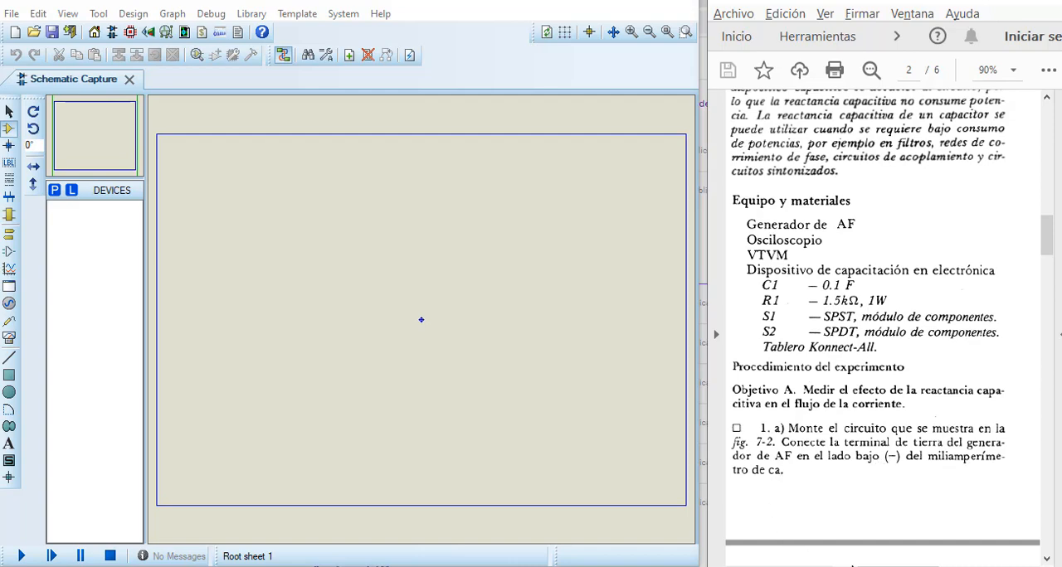
scroll(882, 332, down, 10)
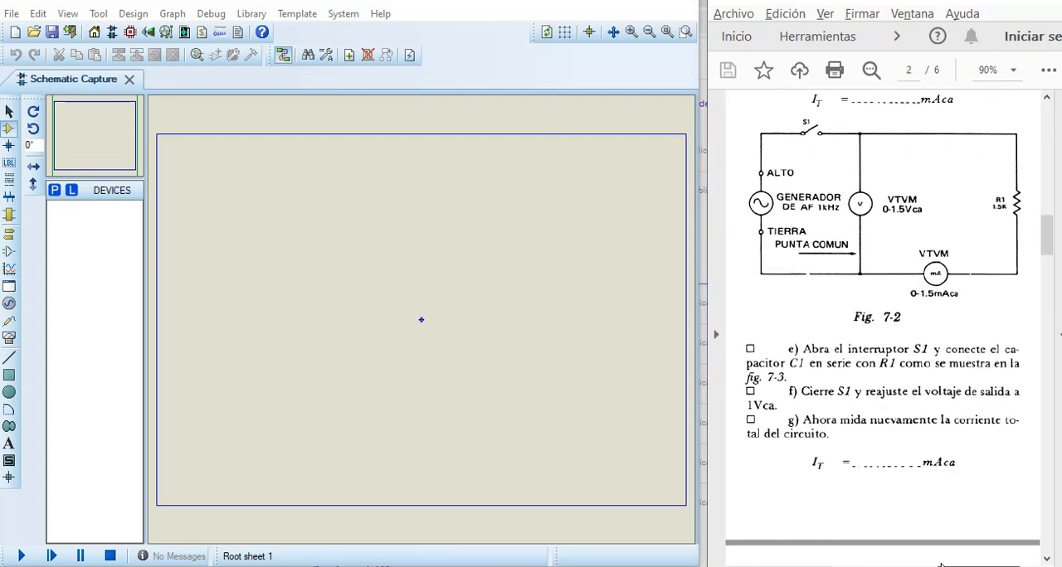
scroll(893, 405, up, 5)
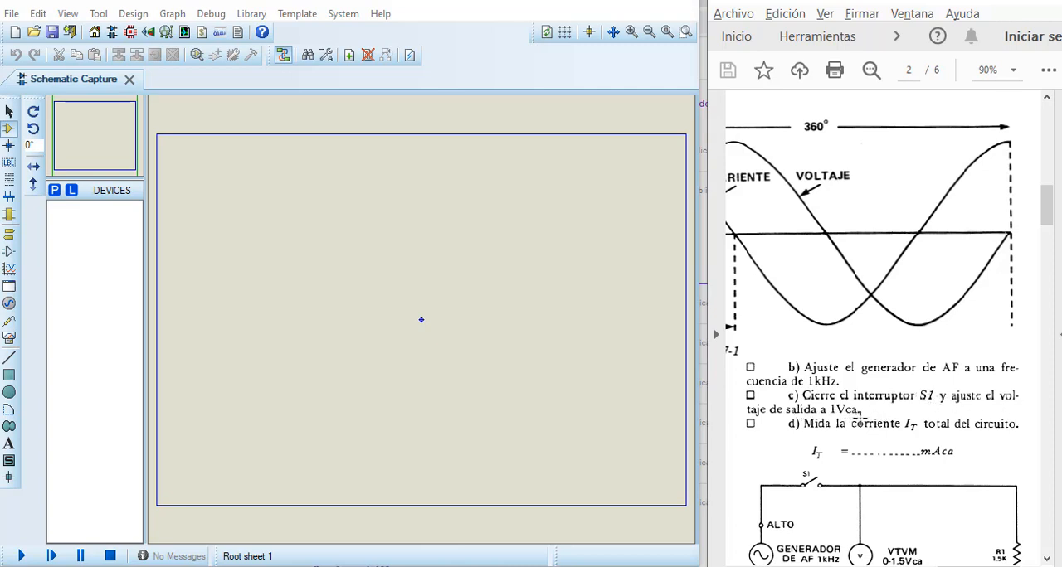
scroll(913, 442, down, 1)
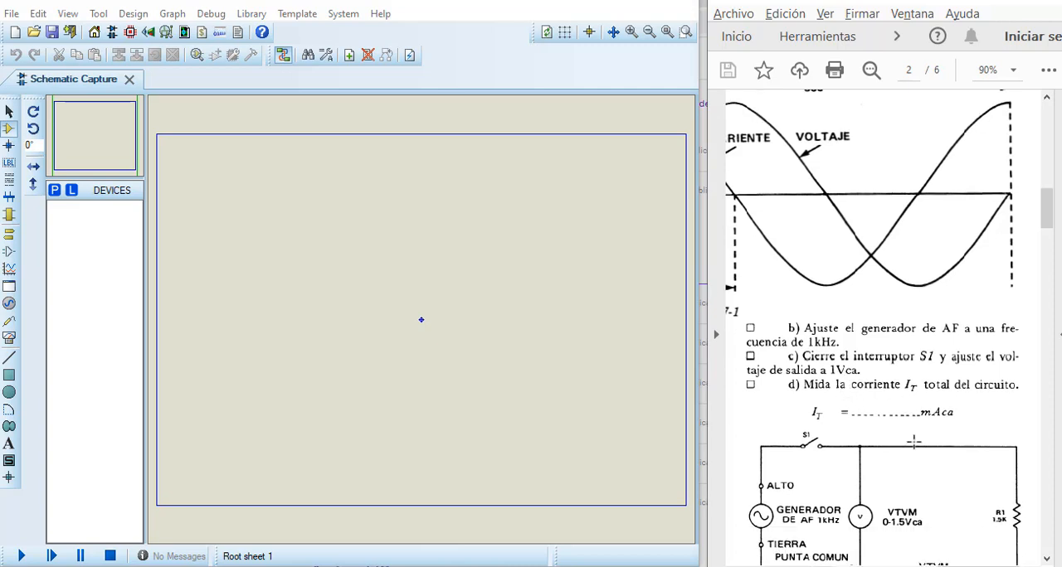
scroll(913, 442, down, 1)
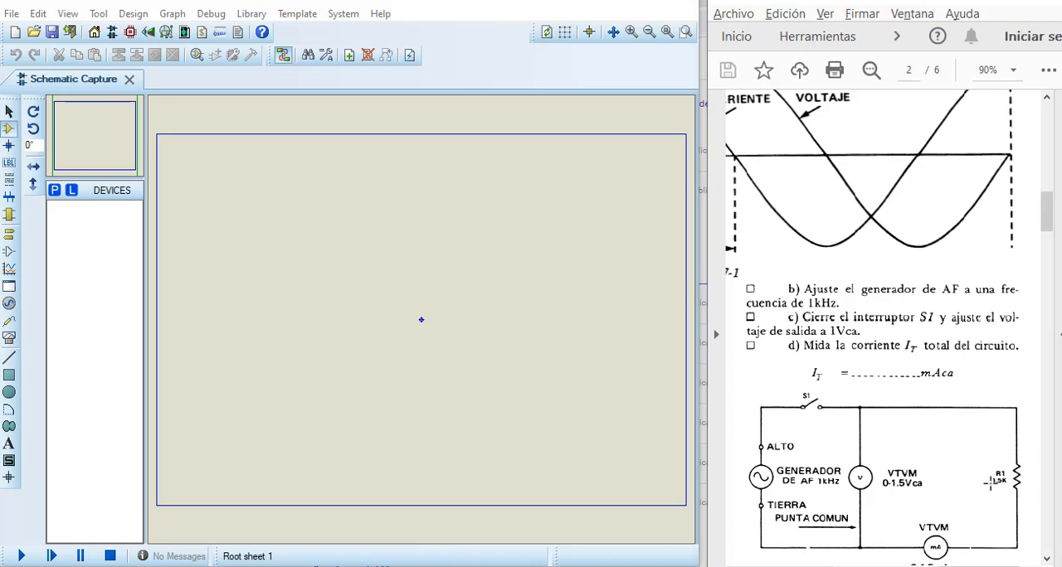
scroll(990, 483, down, 1)
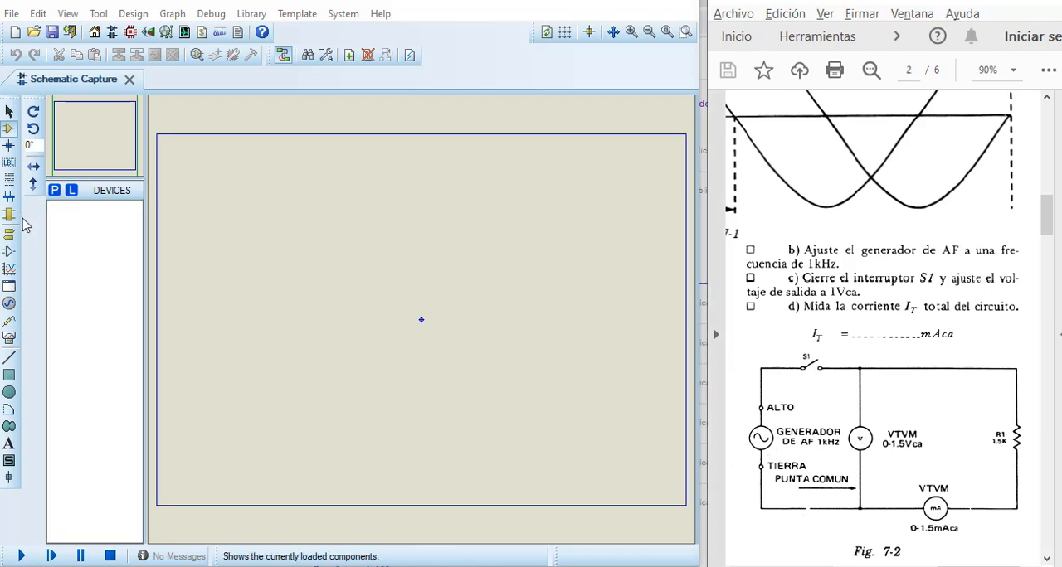
Step: Search the device library for "resistor" and pick the generic RES part from the Resistors category
click(55, 191)
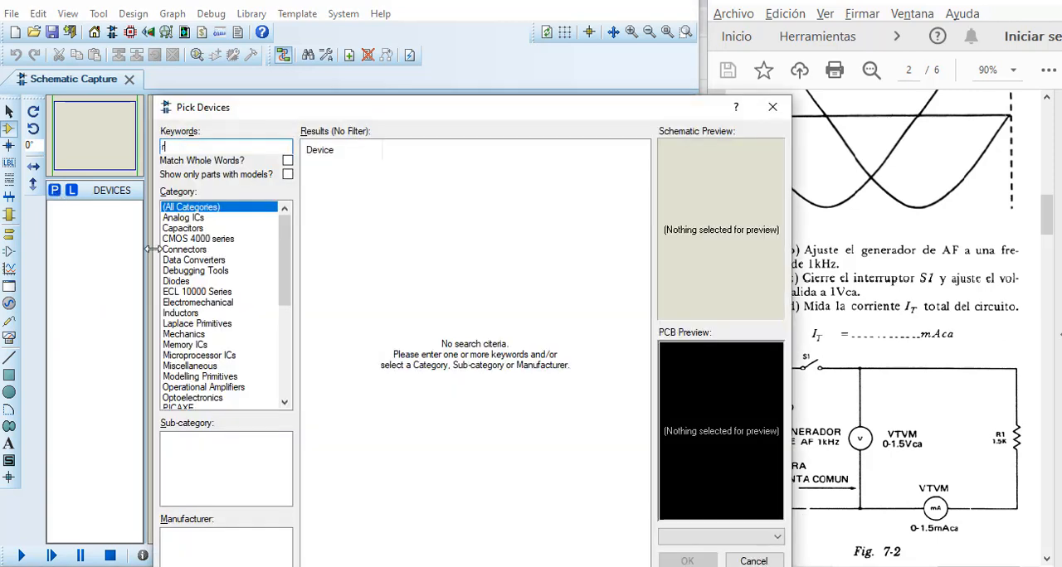
text(resistor)
click(181, 249)
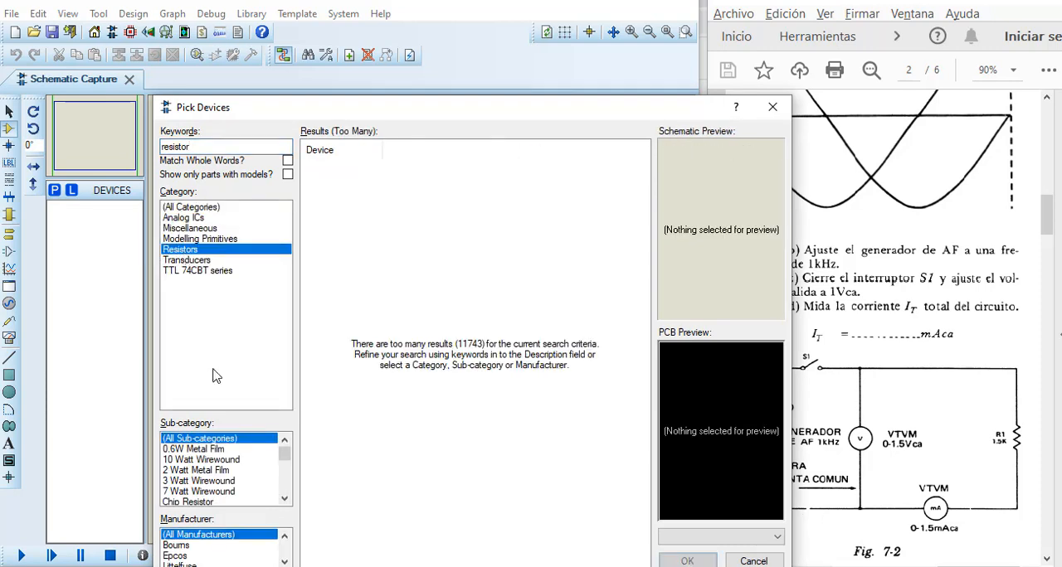
drag(284, 453, 284, 485)
click(183, 491)
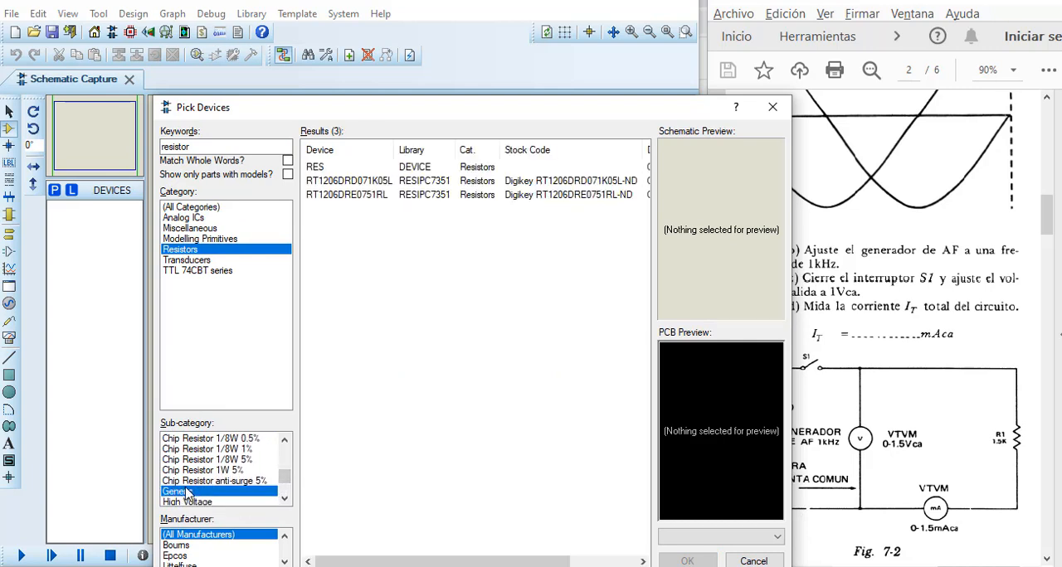
click(415, 168)
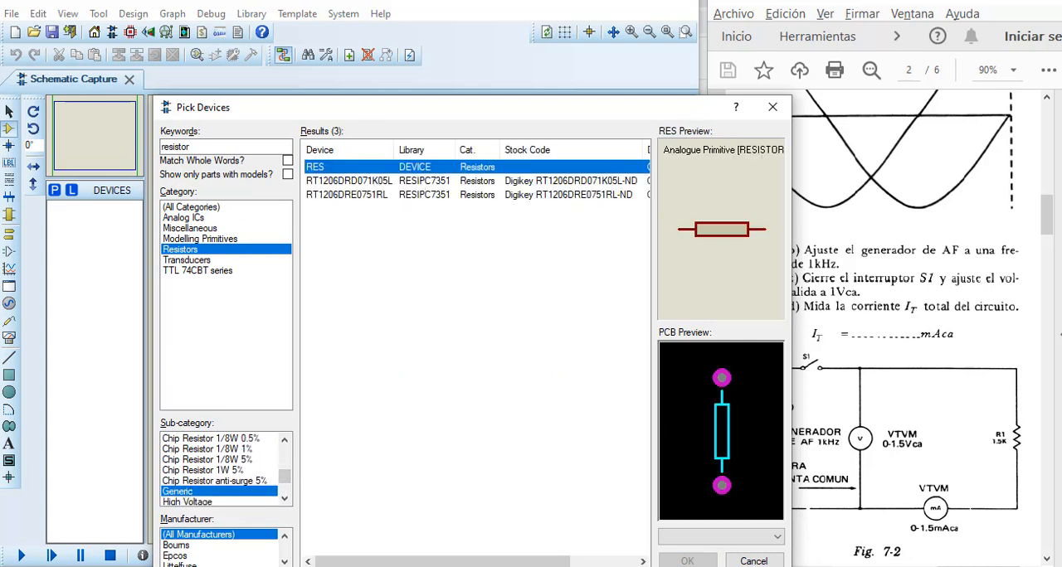
click(687, 561)
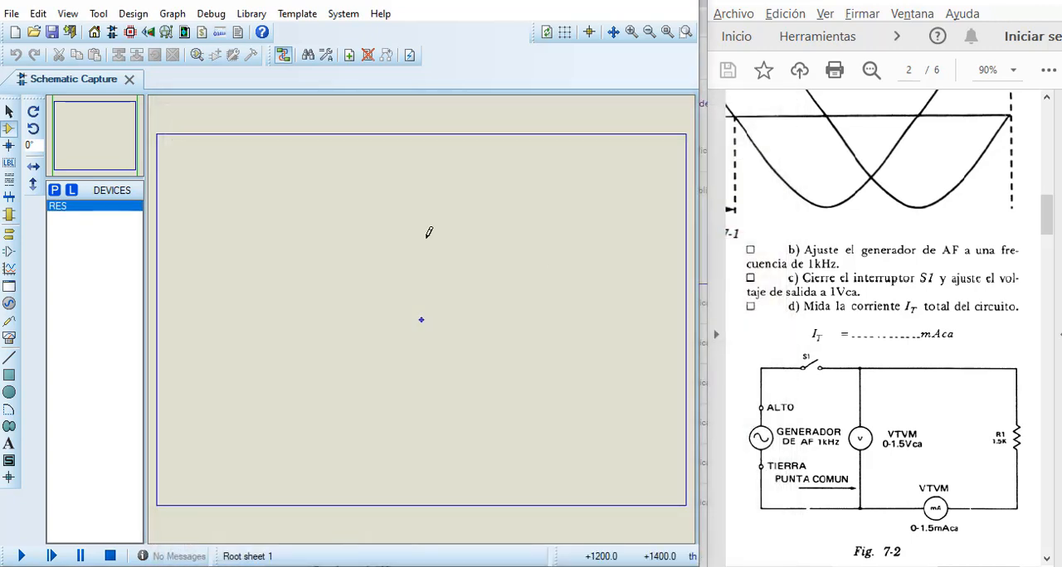
Step: Place the RES resistor in the upper-left area of the sheet and rotate it to stand vertically
click(292, 179)
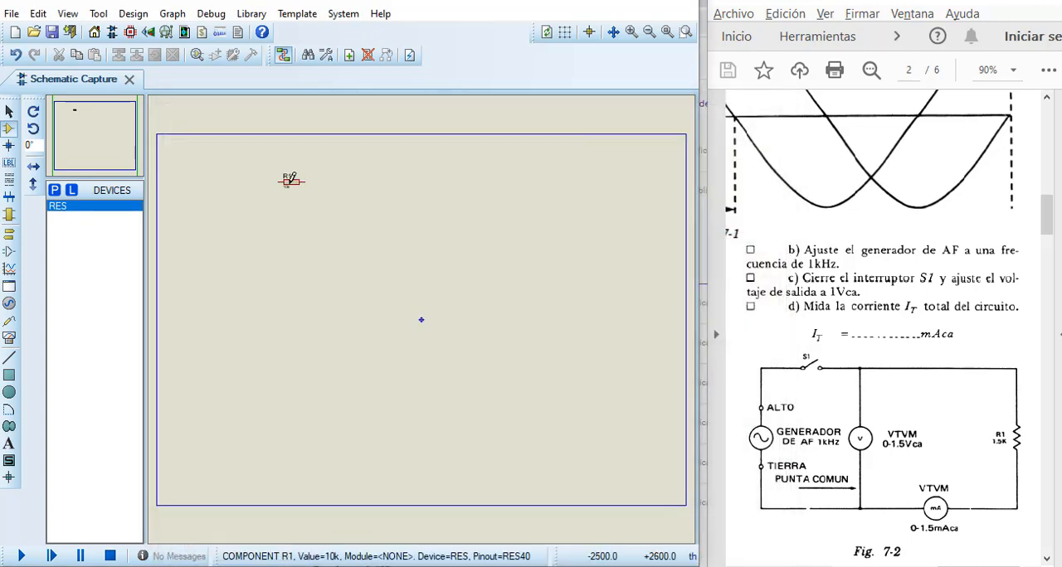
right_click(292, 179)
click(330, 200)
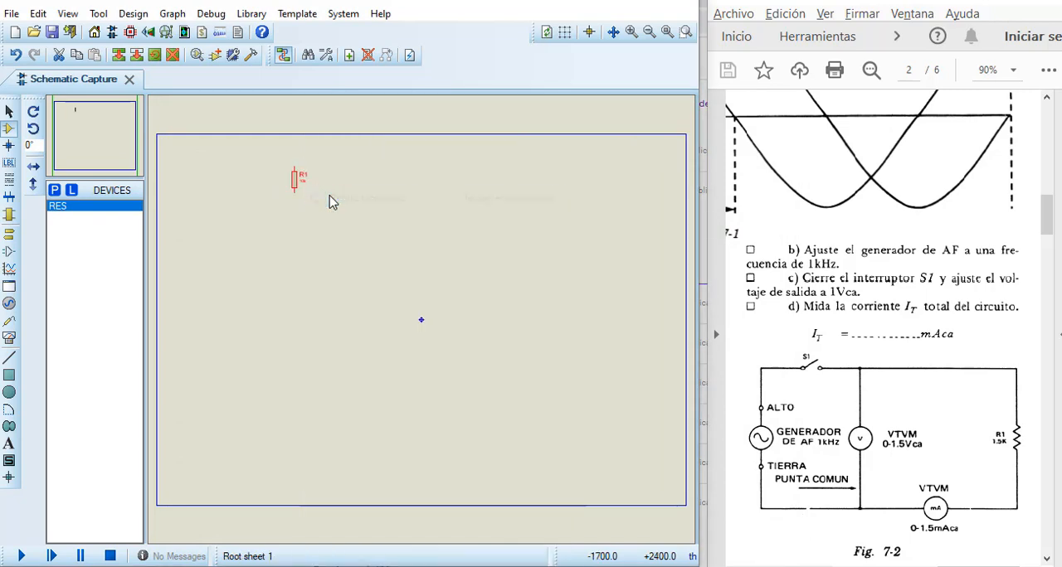
Step: Set the resistance of R1 to 1.5k and move the resistor down and to the right
scroll(308, 194, up, 1)
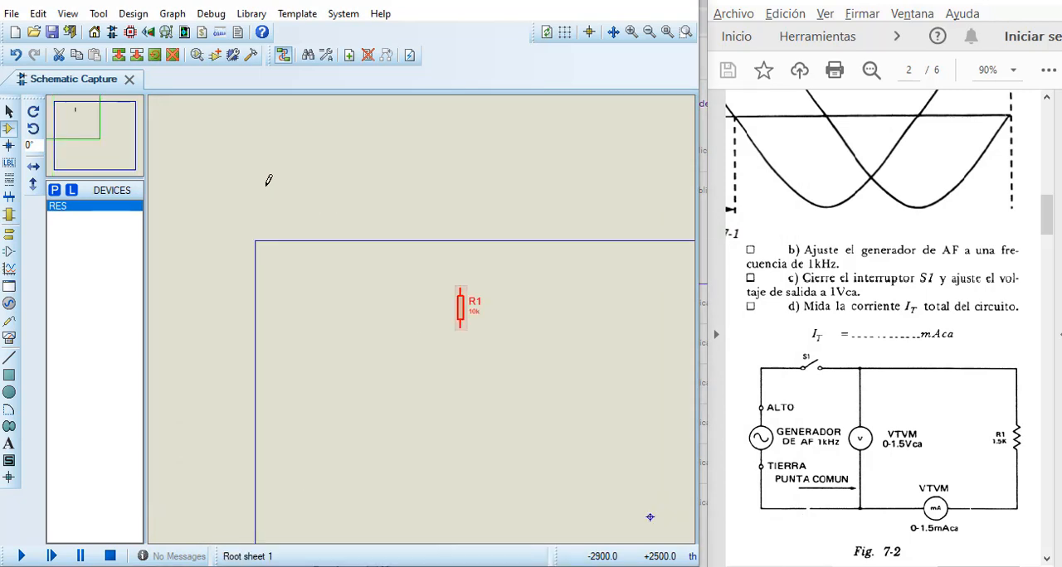
double_click(467, 319)
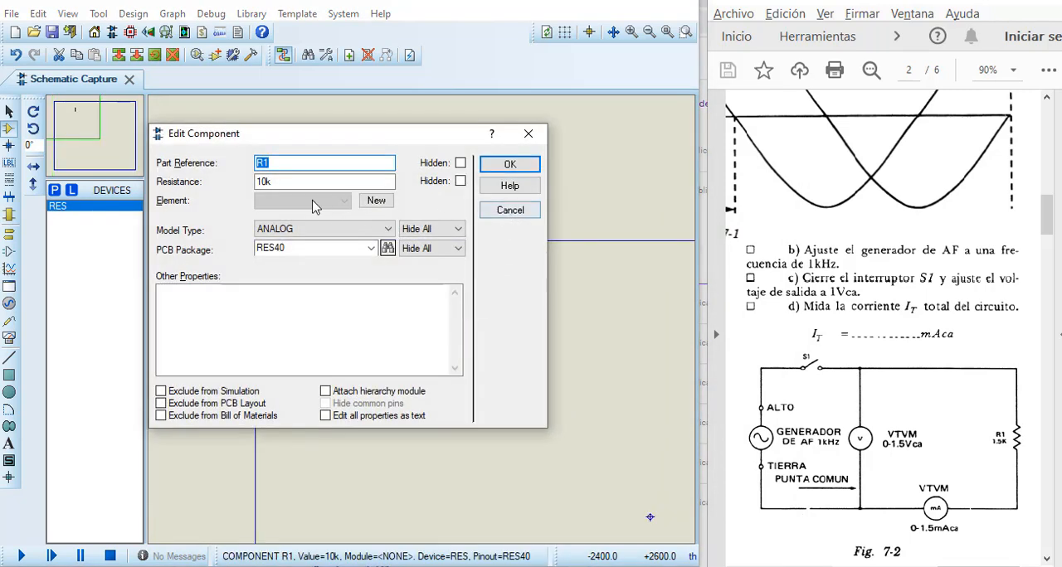
click(265, 182)
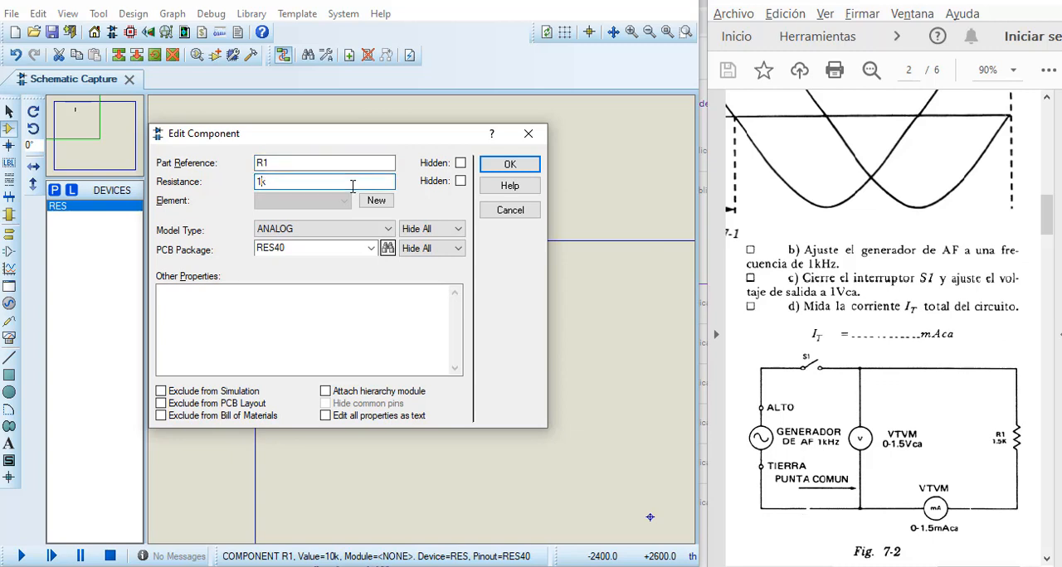
key(Return)
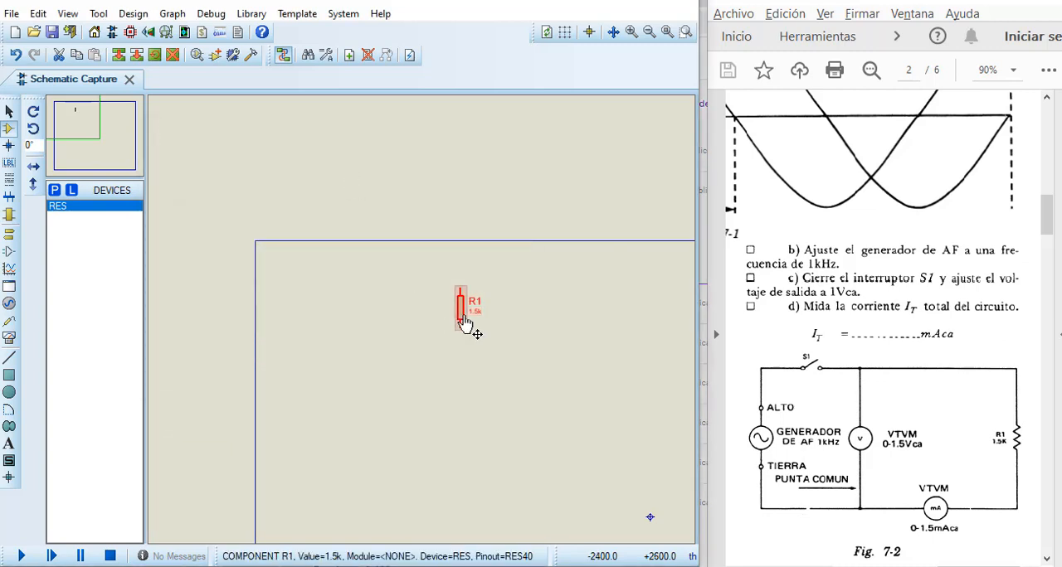
mouse_move(531, 362)
mouse_down()
mouse_move(542, 368)
mouse_move(534, 367)
mouse_up()
Step: Search the device library for "spst", pick SW-SPST and place the switch up and to the left of R1
click(55, 191)
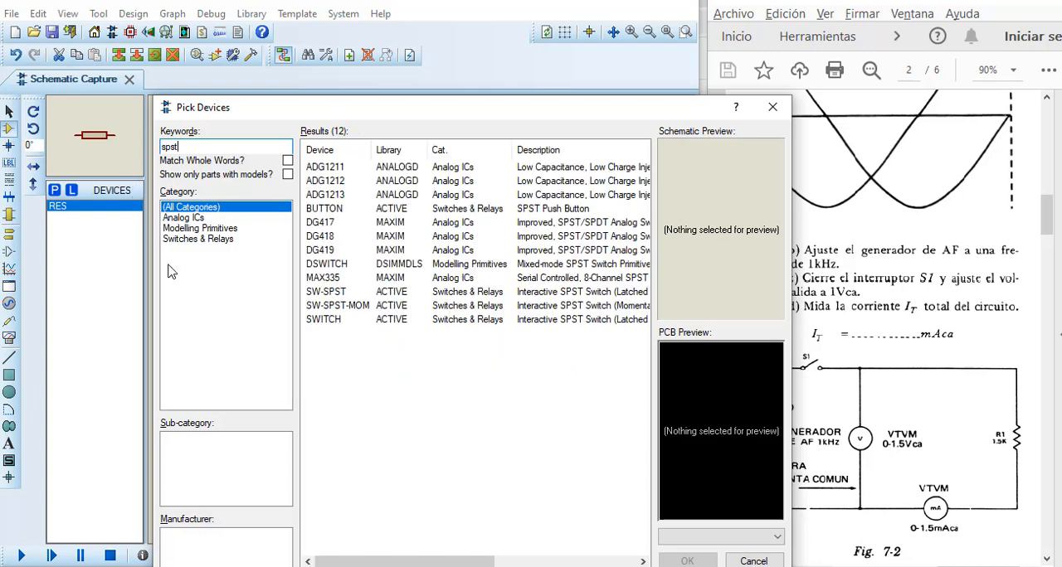
click(336, 294)
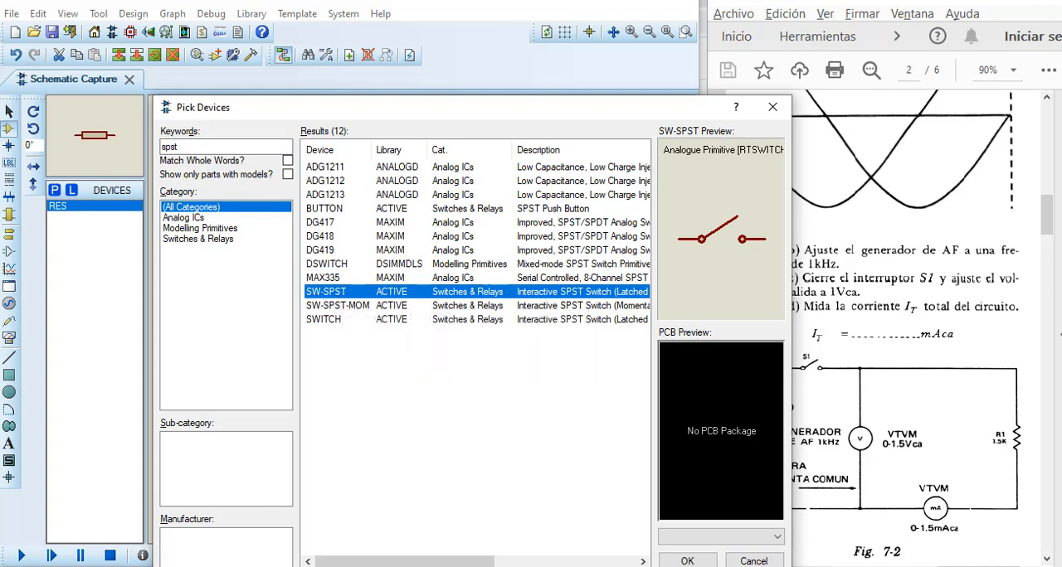
click(699, 563)
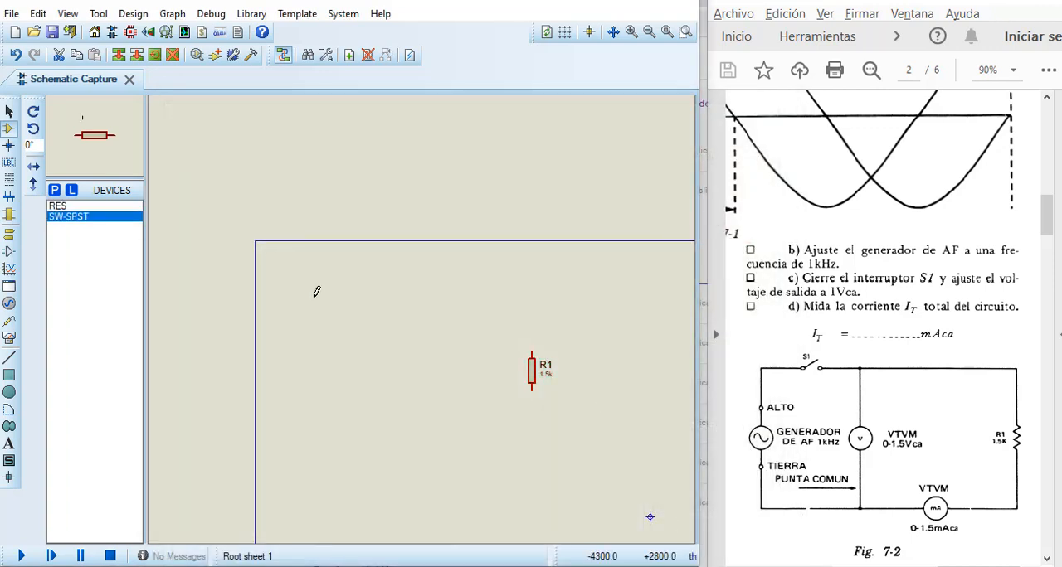
click(330, 296)
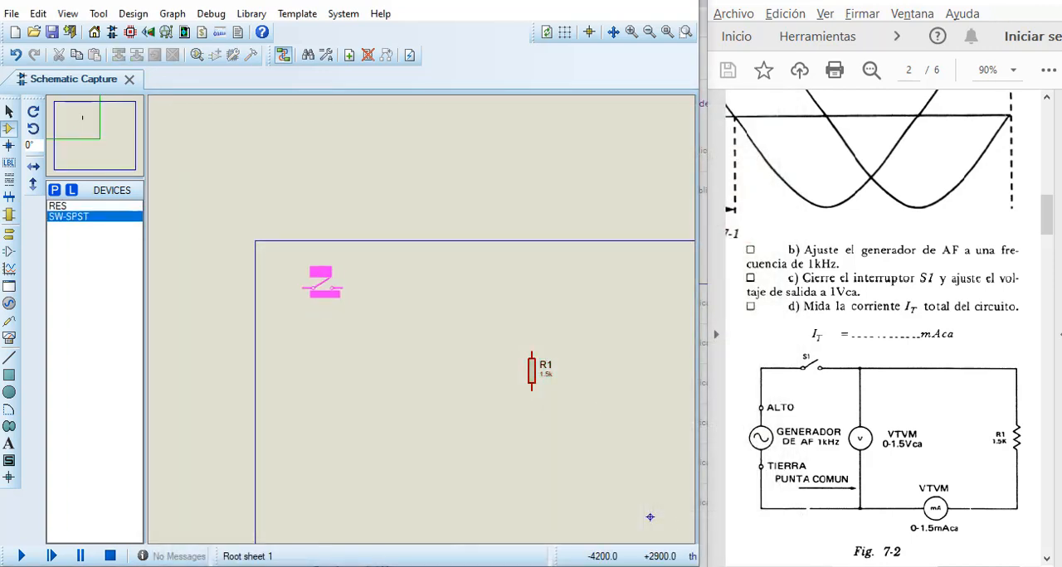
click(337, 283)
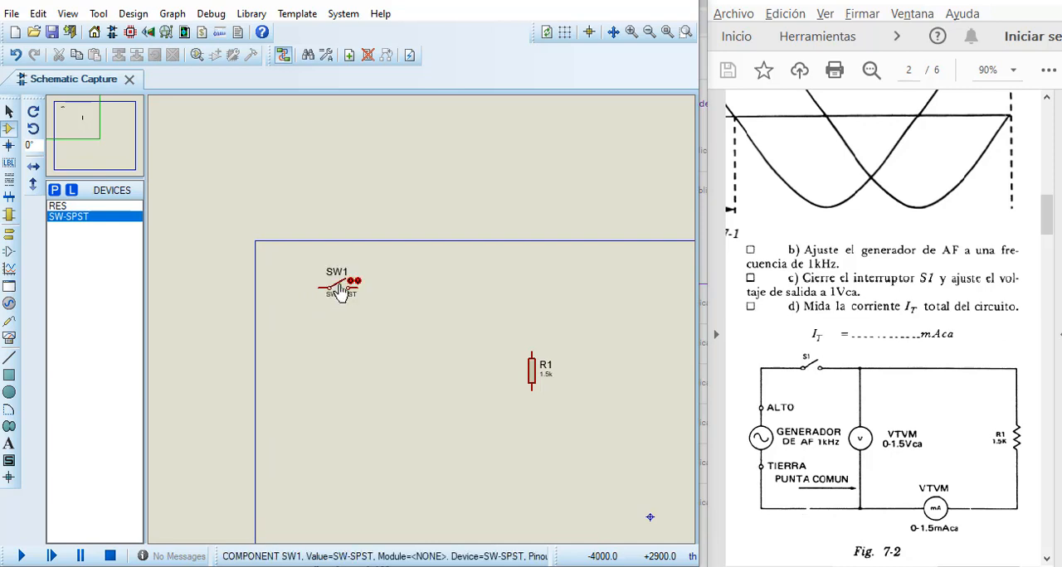
Step: Place a SINE generator on the sheet just to the left of switch SW1
click(10, 308)
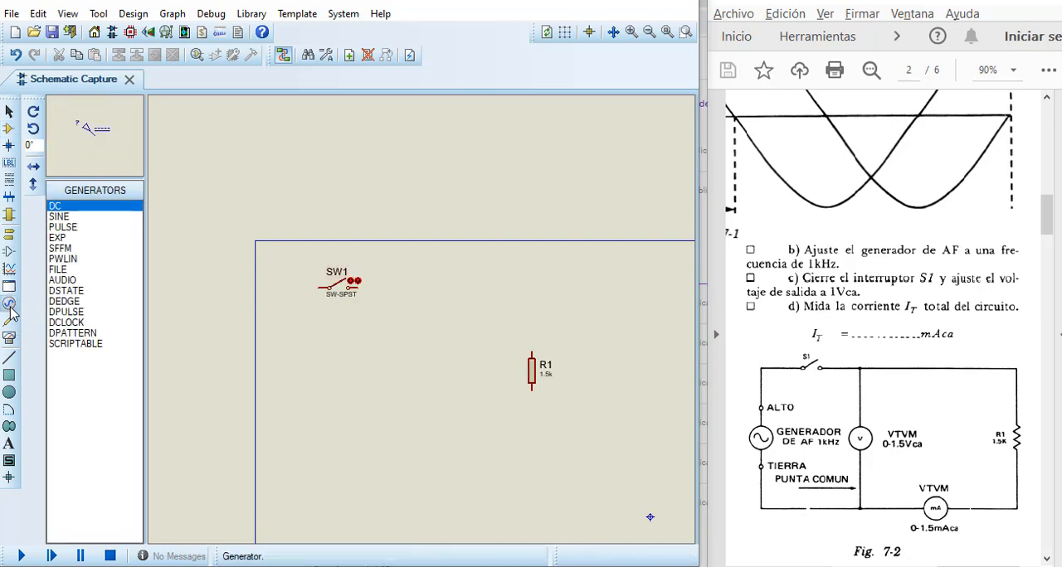
click(60, 216)
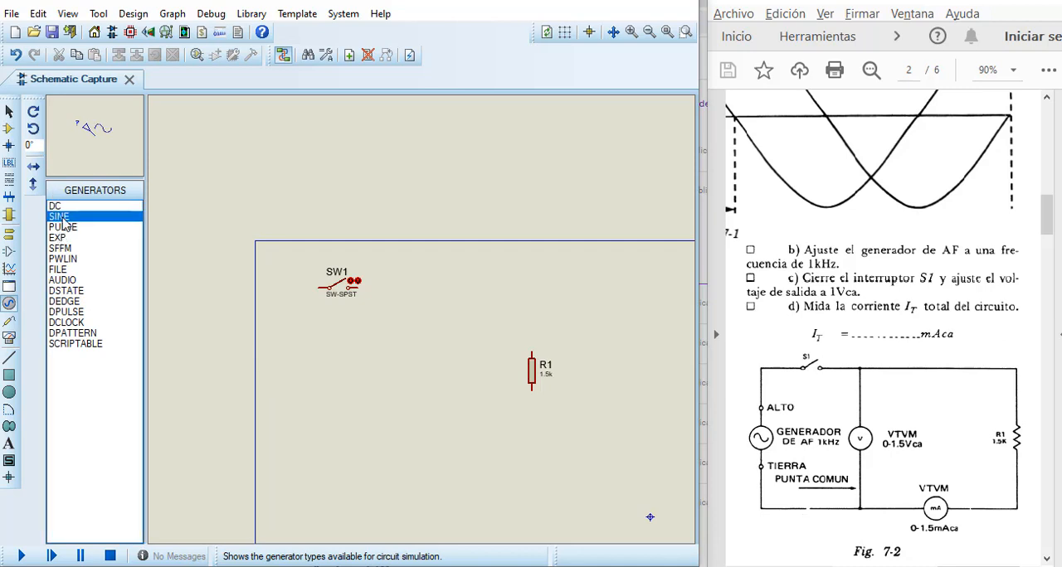
click(281, 275)
click(277, 273)
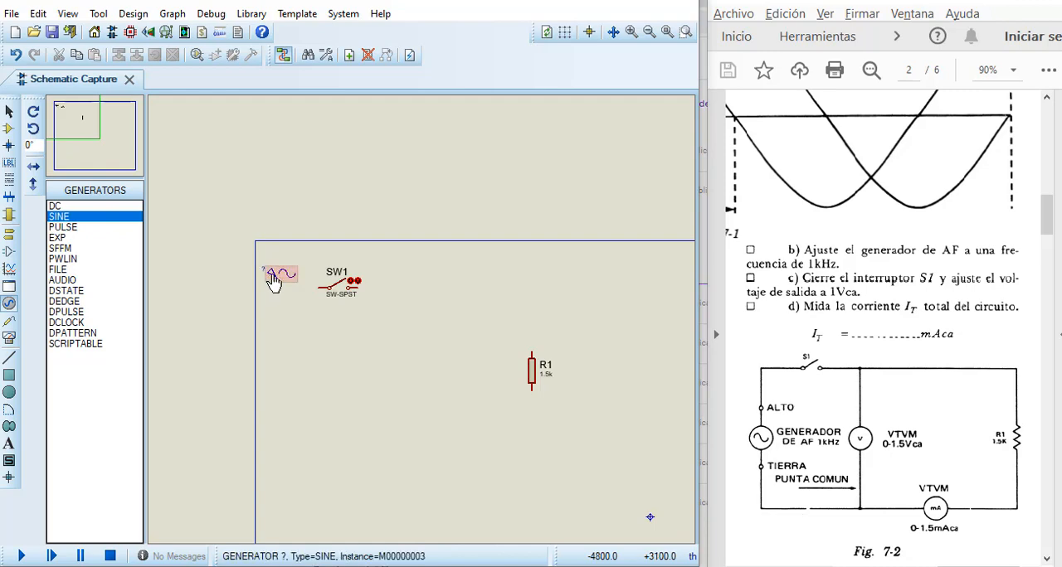
Step: Set the sine generator's frequency to 1k Hz and its amplitude to 1 V RMS
double_click(274, 279)
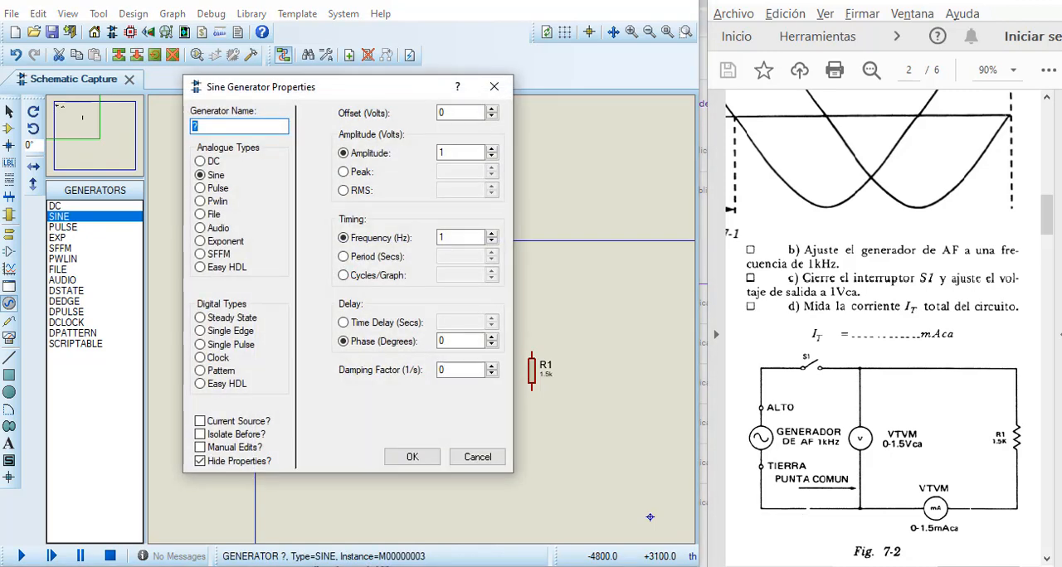
click(457, 238)
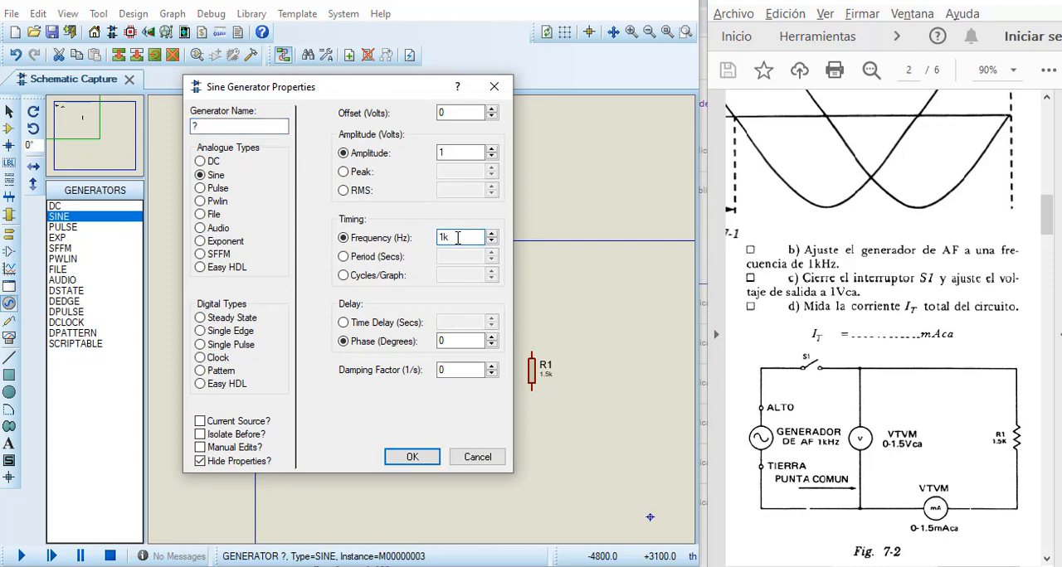
click(343, 193)
key(Tab)
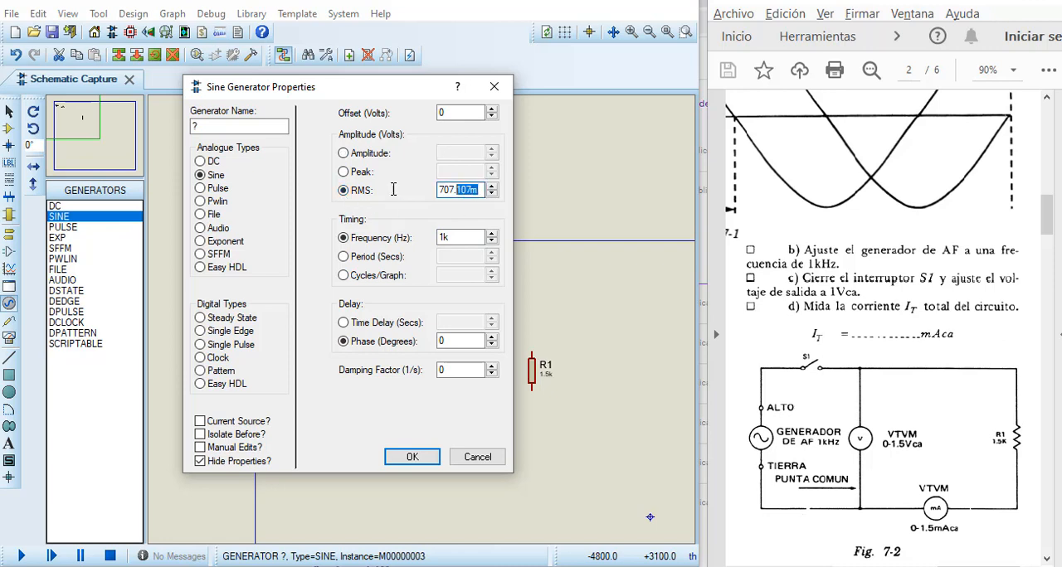
text(1)
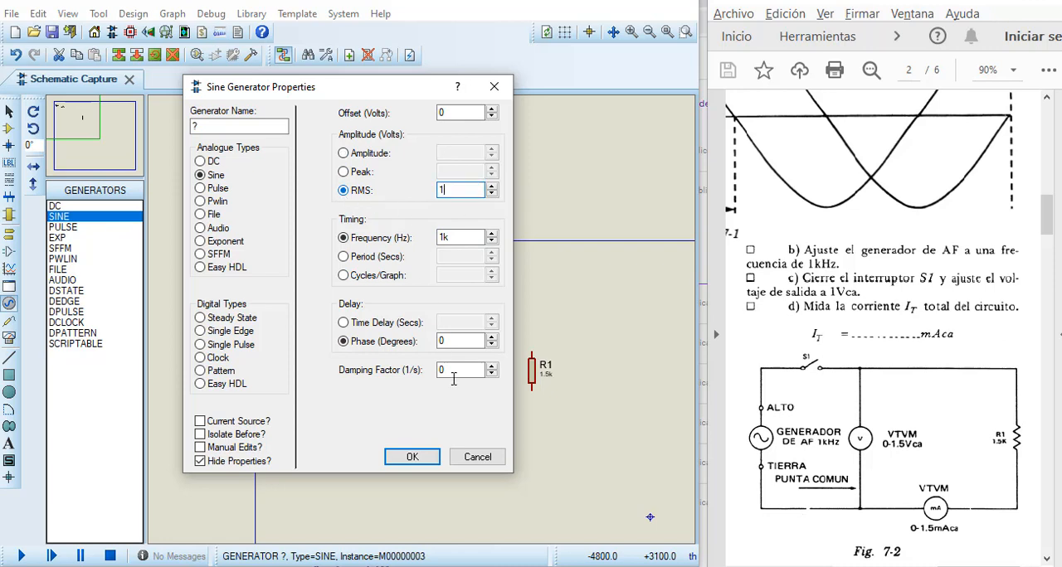
click(410, 457)
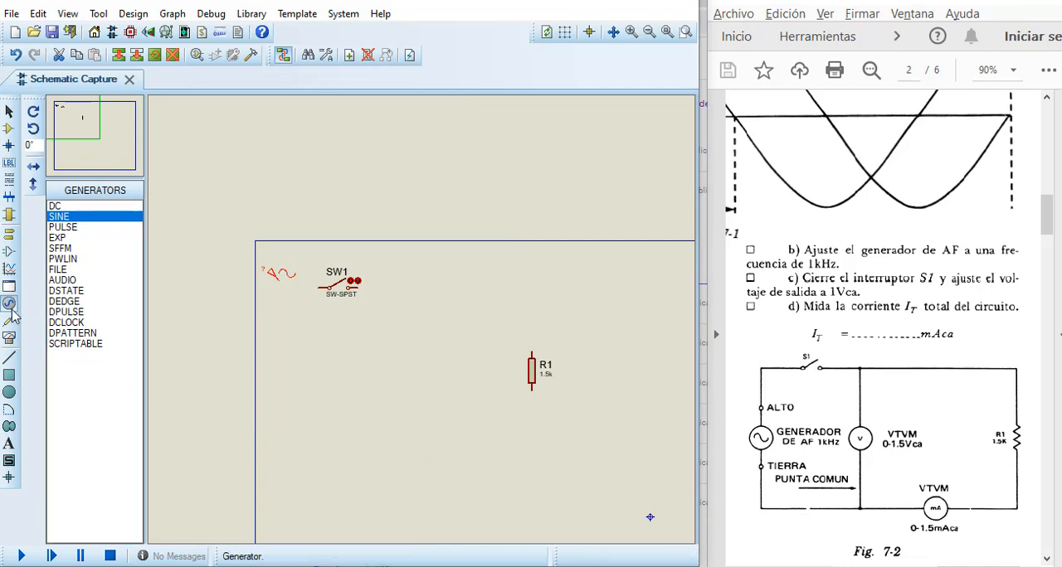
Step: Place an AC voltmeter on the sheet between switch SW1 and resistor R1
click(10, 338)
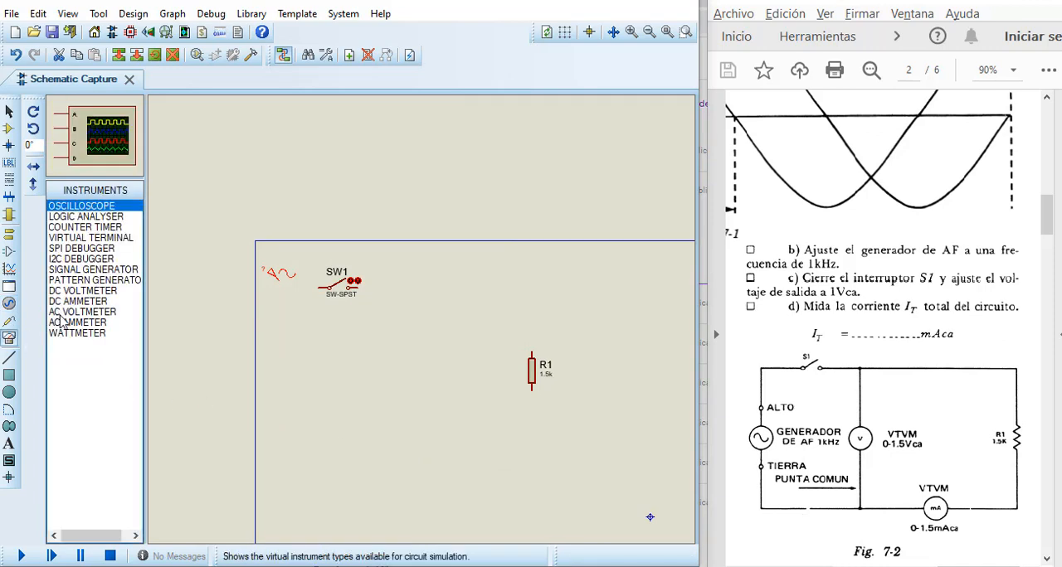
click(66, 313)
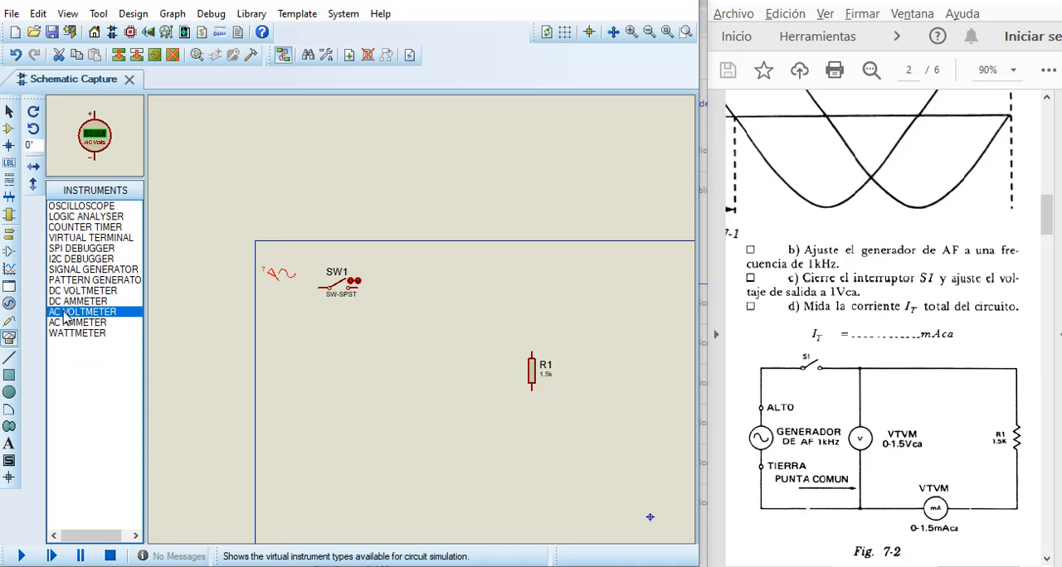
click(413, 335)
click(413, 335)
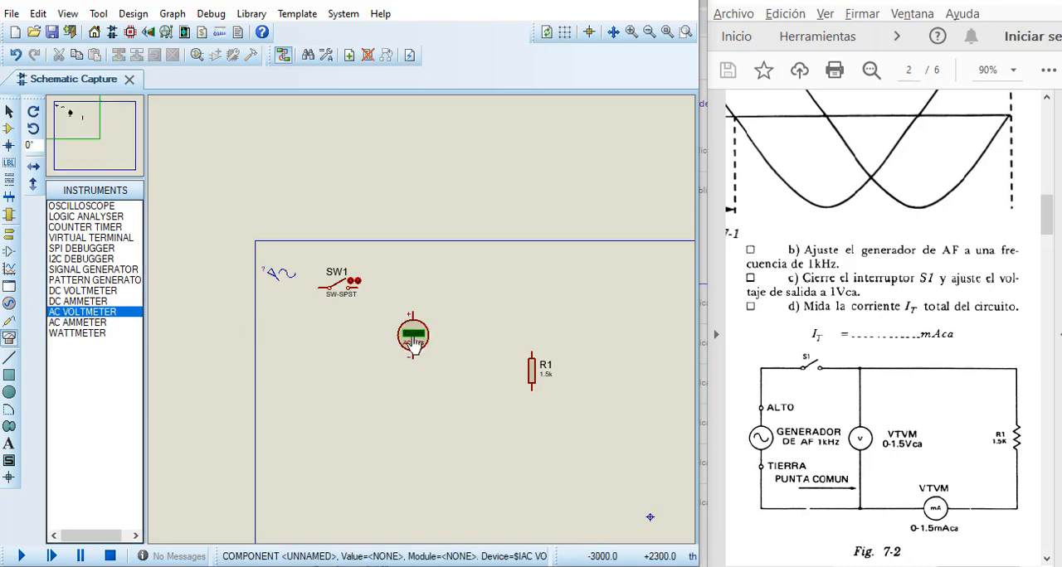
Step: Place an AC ammeter below and to the right of the voltmeter and mirror it so its positive terminal faces R1
click(77, 322)
click(465, 407)
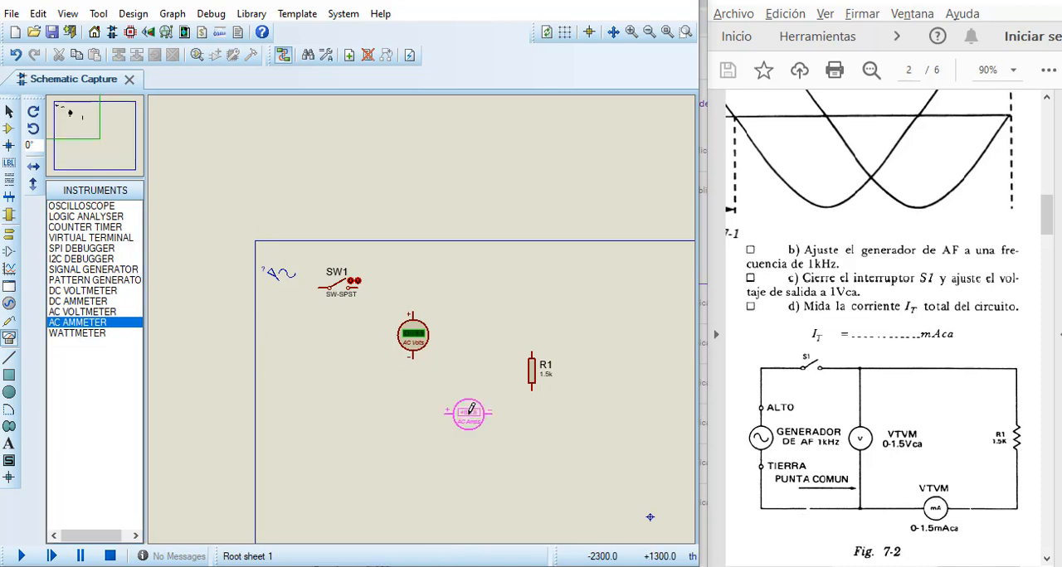
click(462, 408)
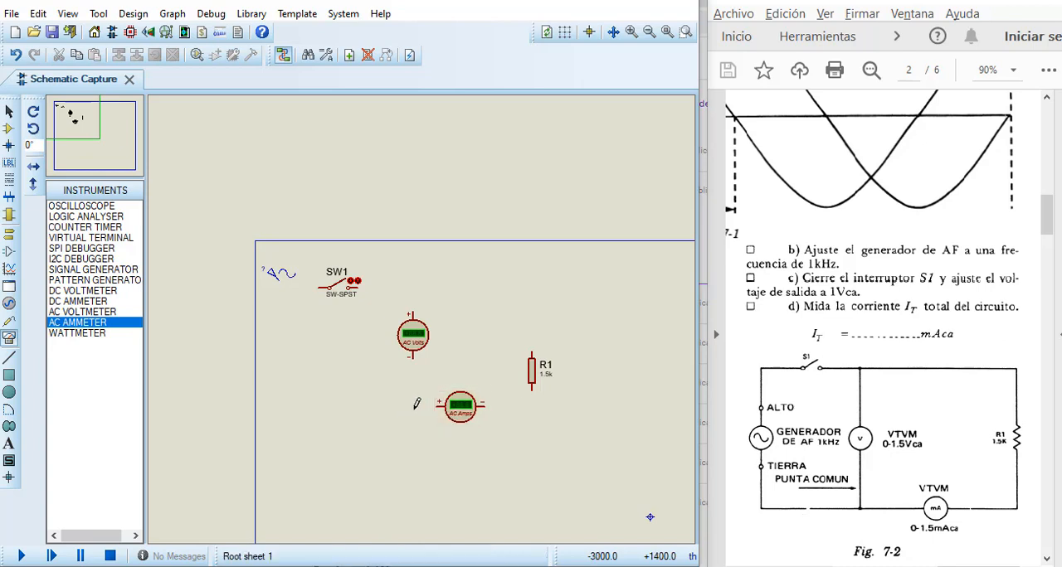
right_click(459, 407)
click(519, 251)
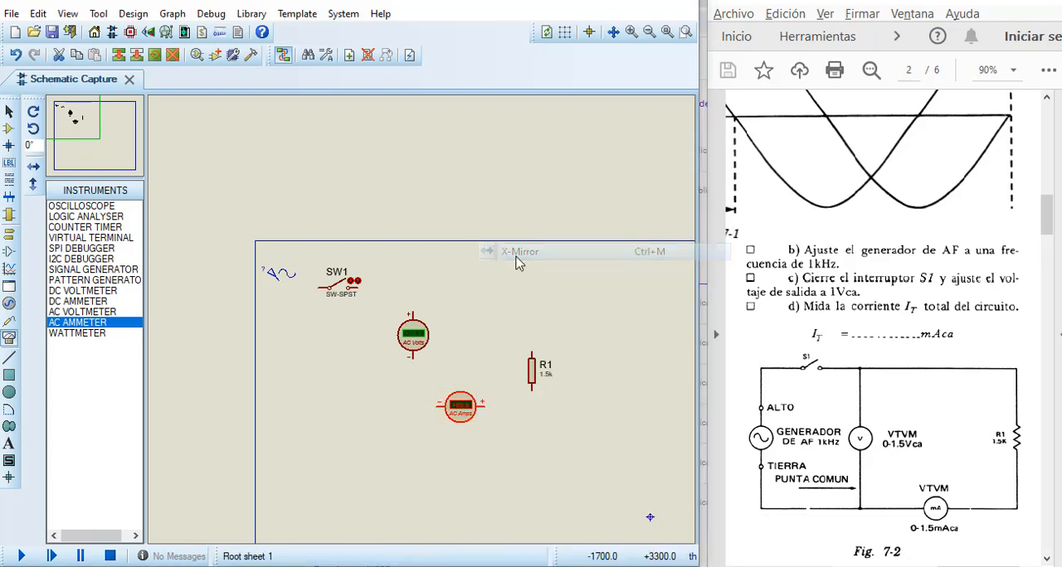
Step: Place a GROUND terminal at the lower left of the circuit, below the sine generator
click(9, 234)
click(83, 259)
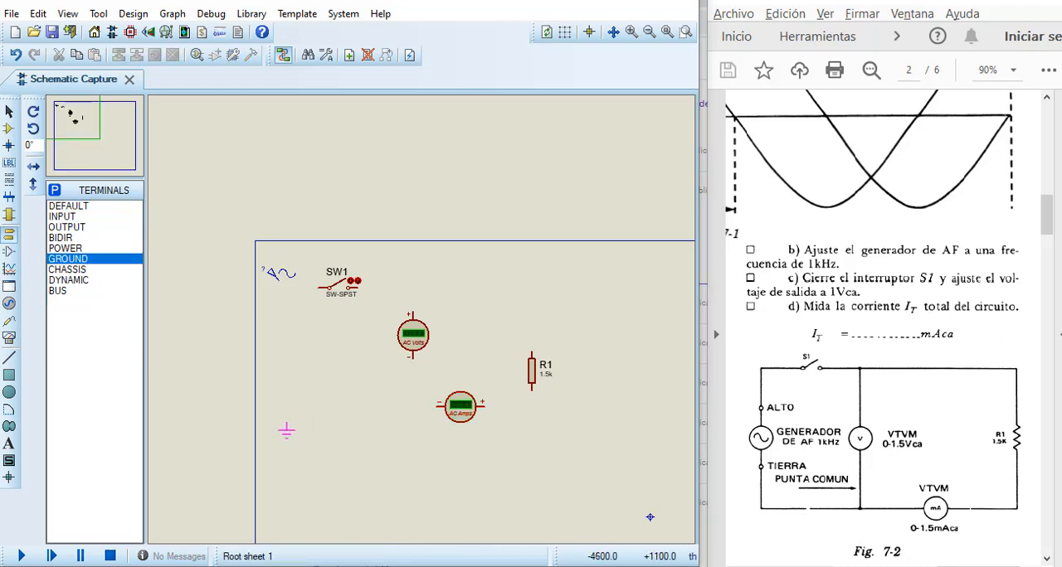
click(288, 426)
Step: Wire R1's lower end to the ammeter's positive terminal and its upper end to the right contact of SW1
click(532, 392)
click(489, 406)
click(532, 349)
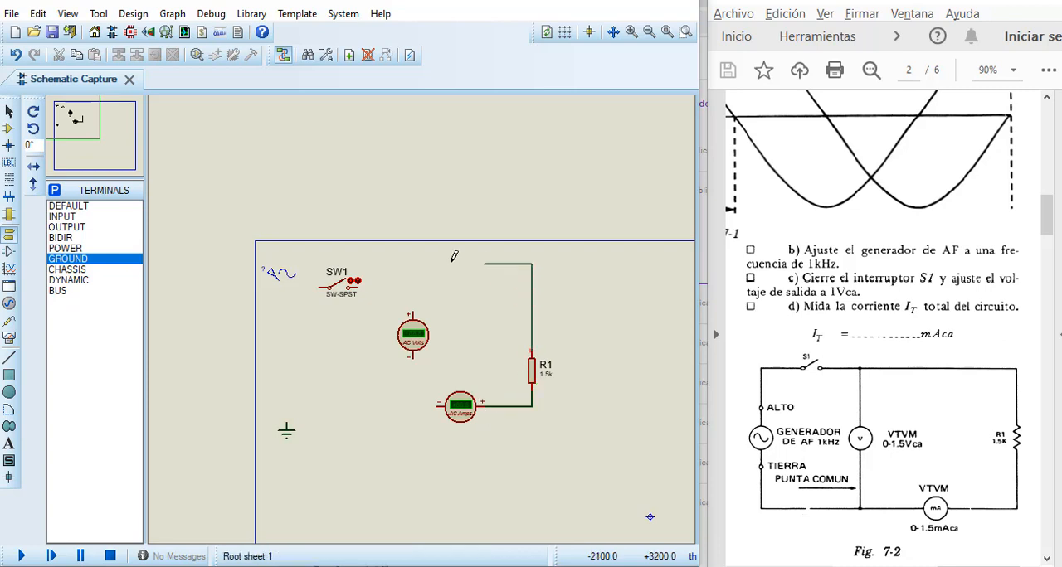
click(360, 287)
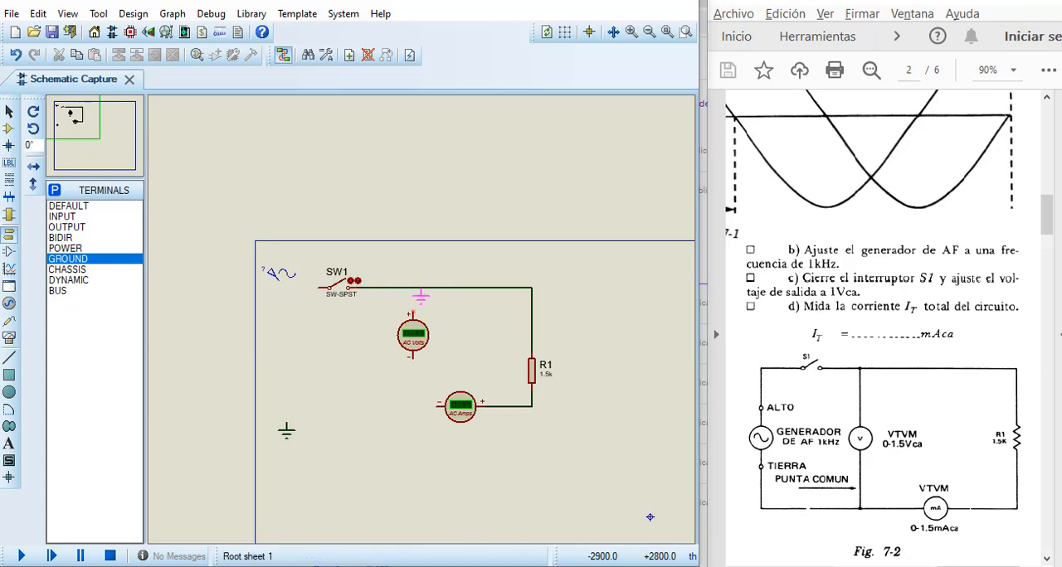
Step: Connect the voltmeter between the upper wire and the ground line, and wire the ammeter's negative terminal to ground
click(414, 313)
click(413, 287)
click(437, 404)
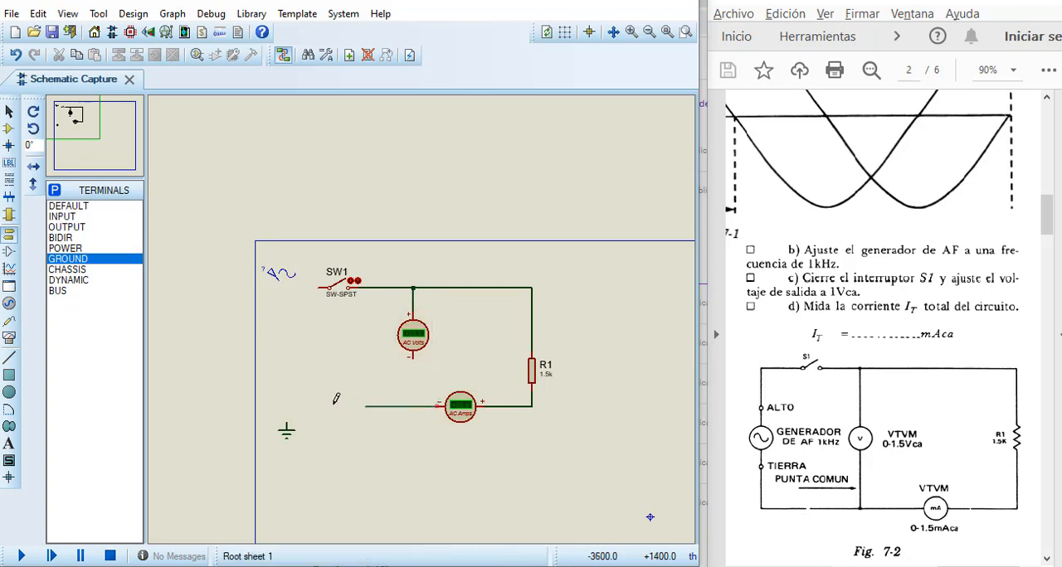
click(287, 426)
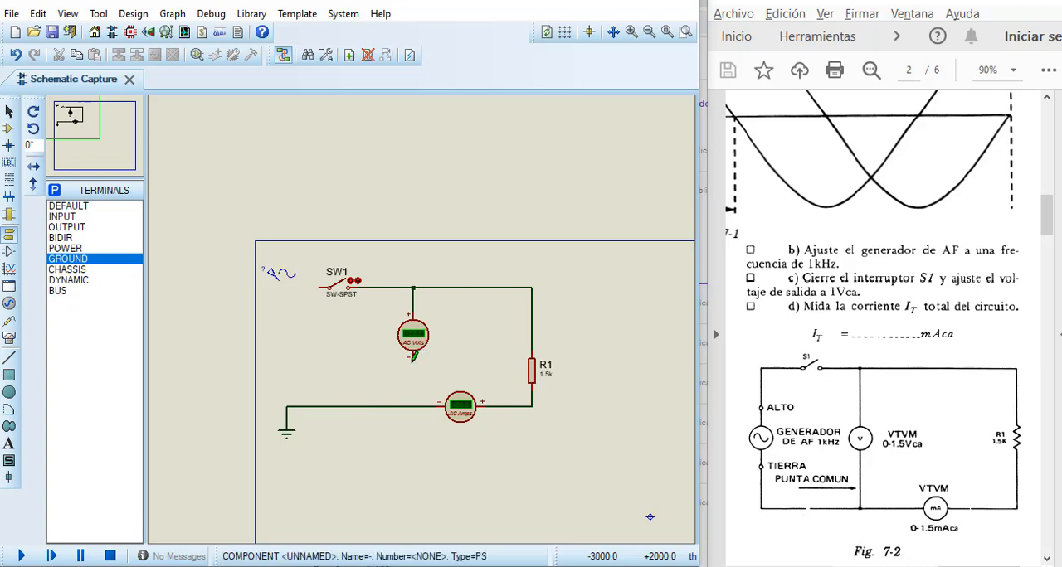
click(413, 356)
click(413, 405)
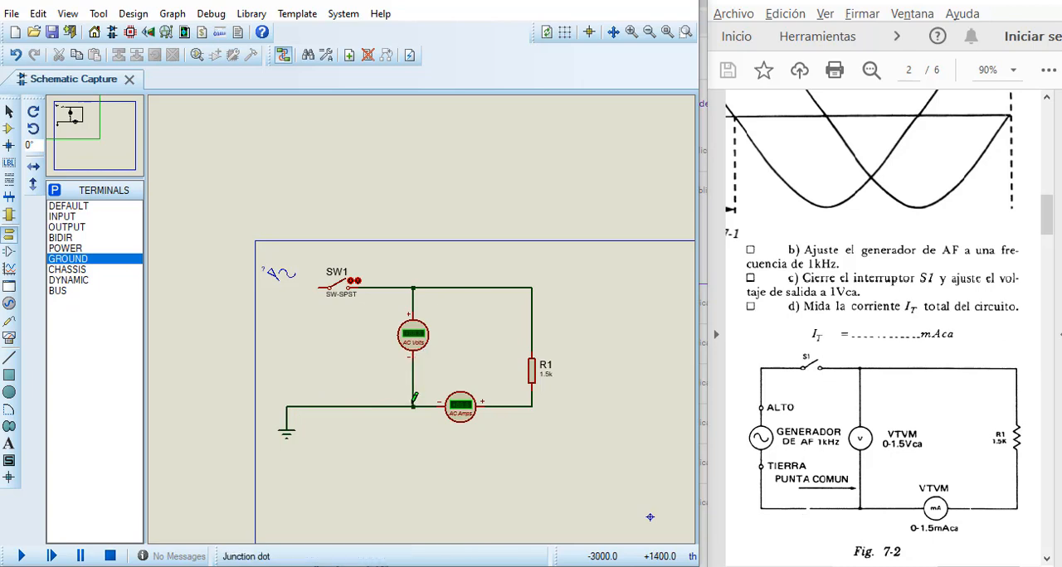
Step: Set the AC ammeter's display range to Milliamps and wire the sine generator to the left contact of SW1
double_click(461, 407)
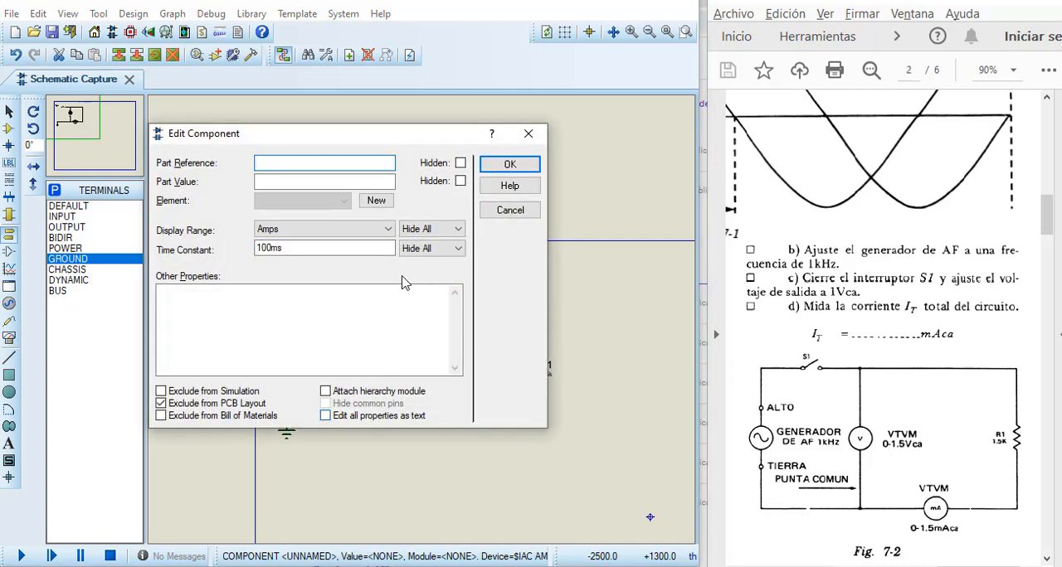
click(386, 235)
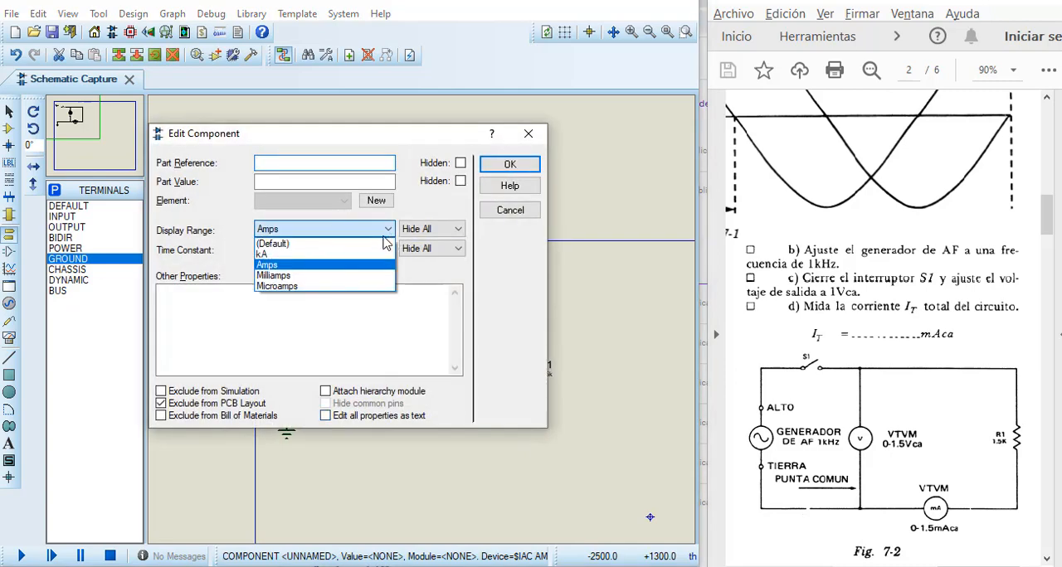
click(346, 275)
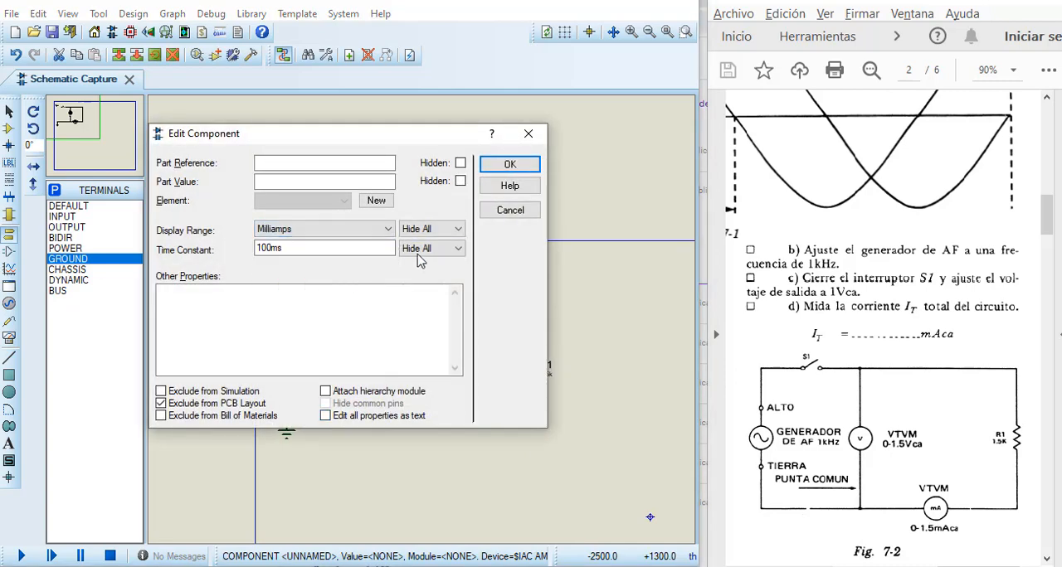
click(495, 166)
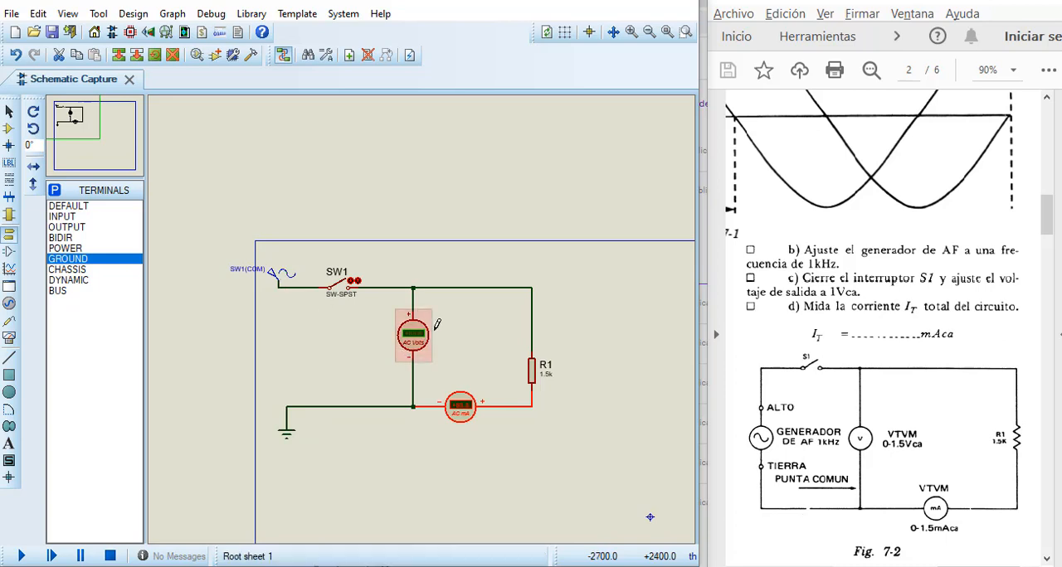
Step: Run the simulation and close switch SW1 to measure the circuit's voltage and current
scroll(435, 325, up, 1)
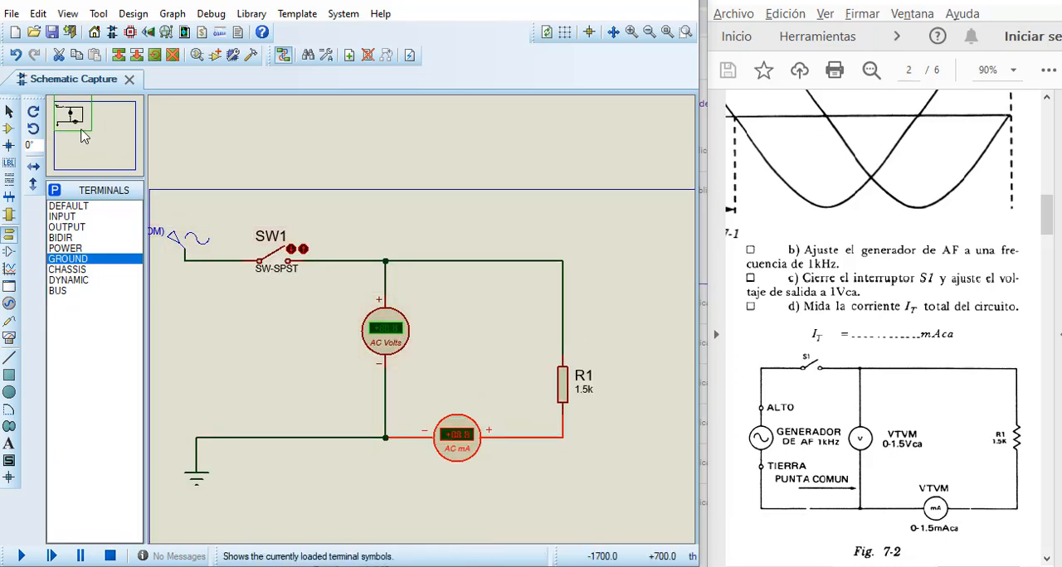
drag(83, 137, 69, 114)
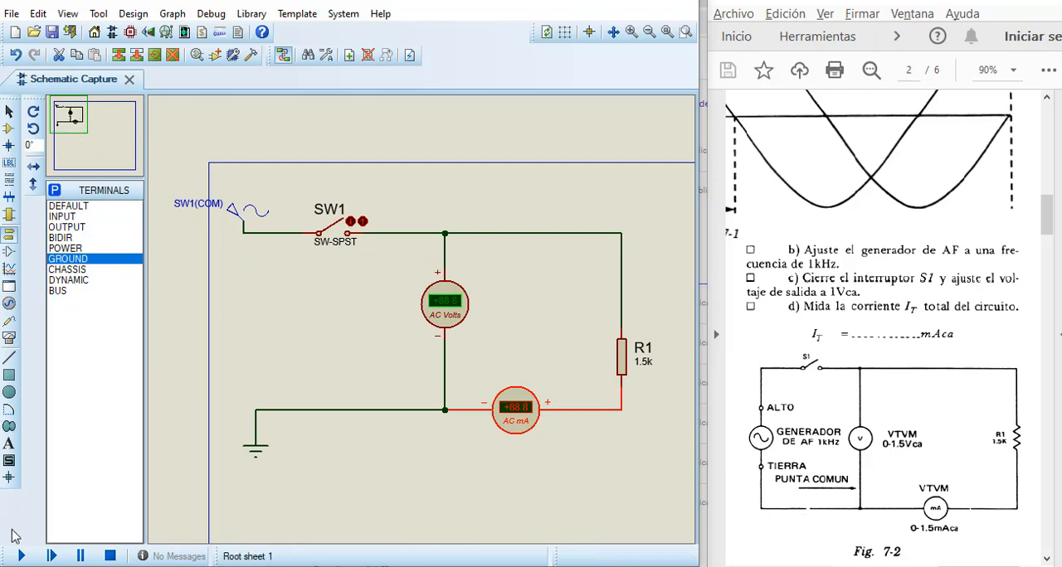
click(21, 556)
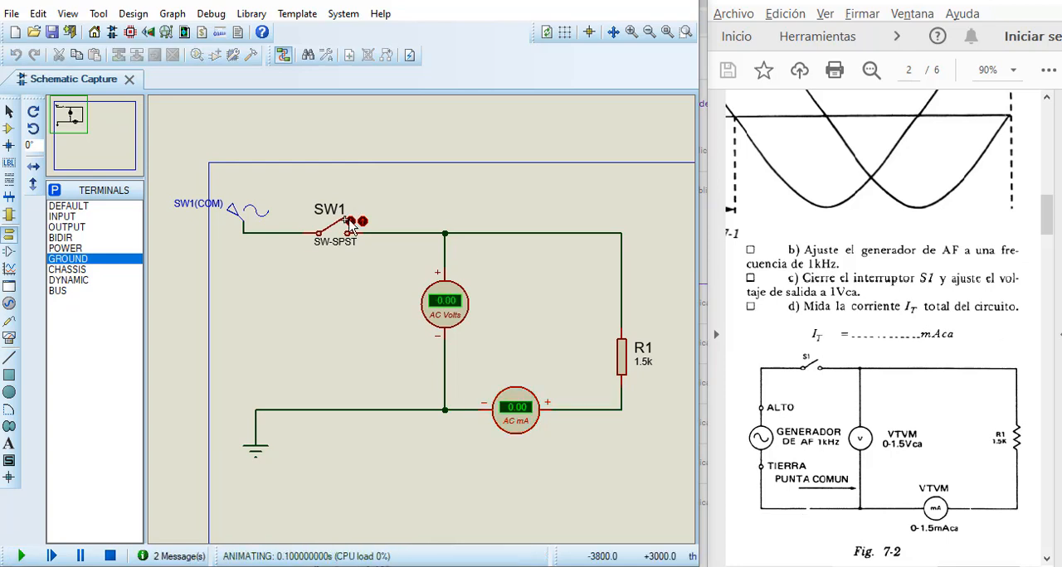
click(357, 222)
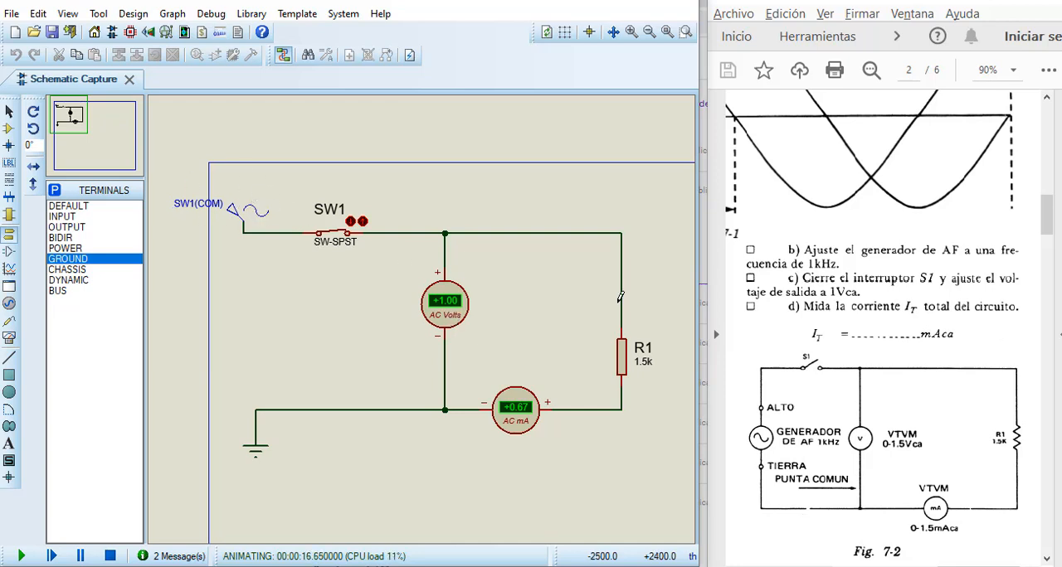
Step: Consult Fig. 7-3 in the lab guide and stop the running simulation
scroll(839, 358, down, 5)
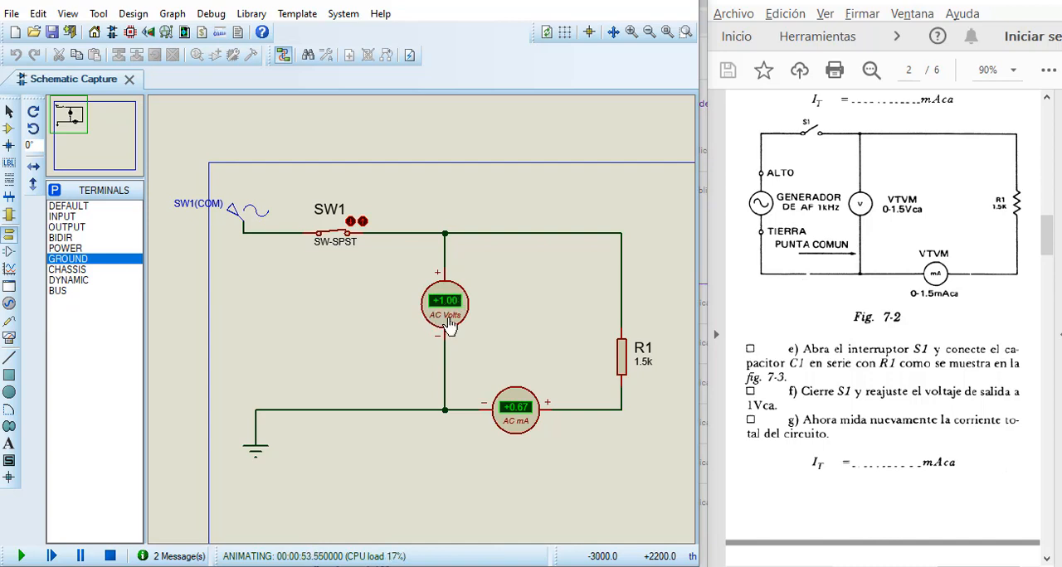
scroll(775, 332, down, 4)
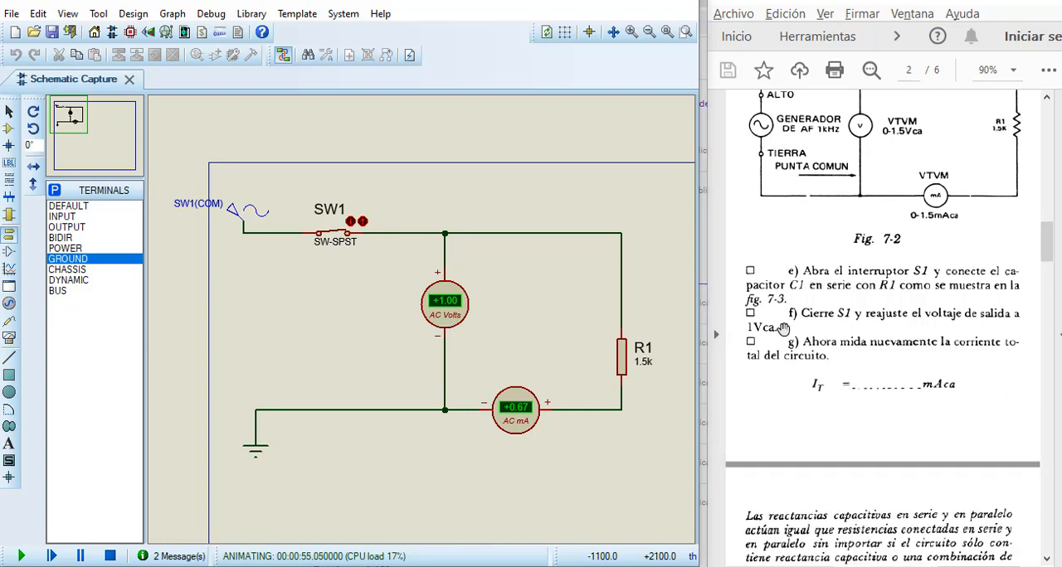
scroll(784, 328, down, 2)
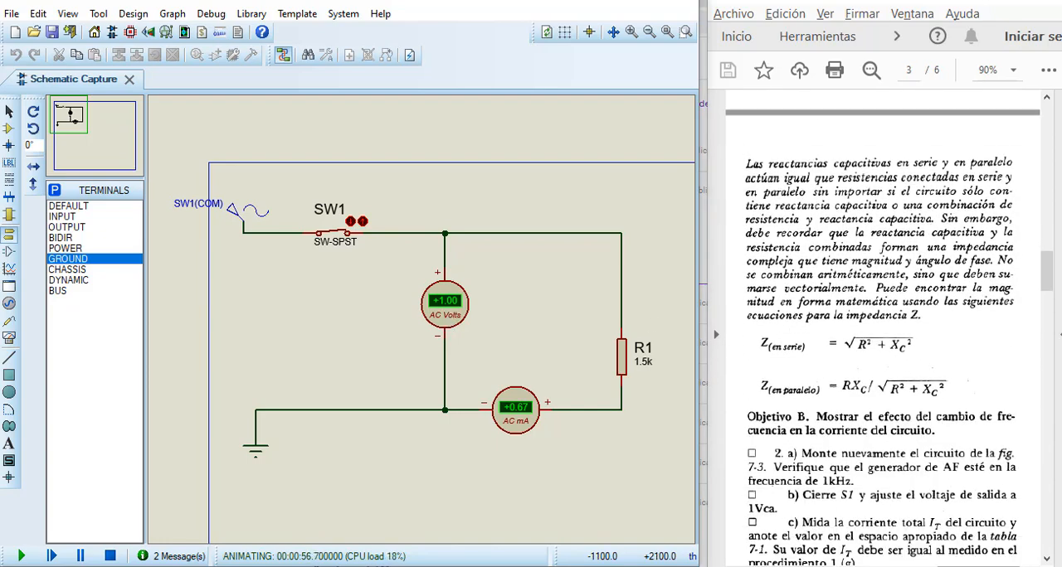
scroll(879, 332, down, 10)
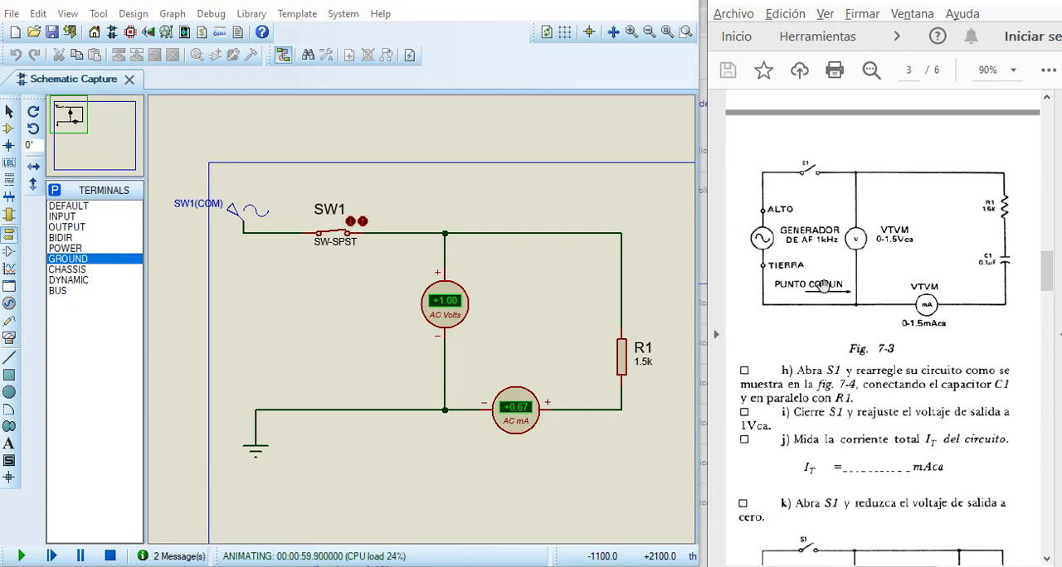
click(110, 556)
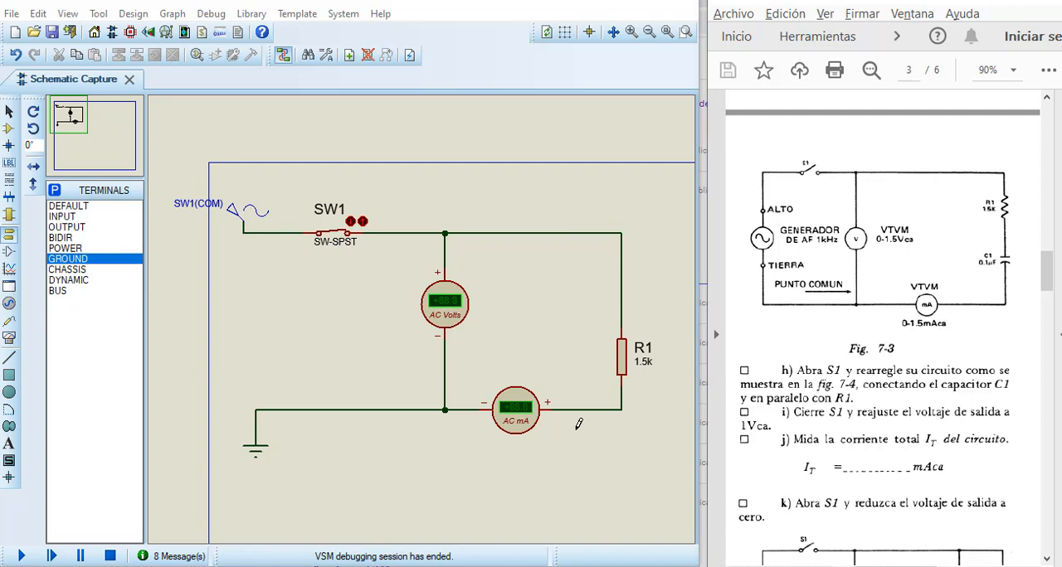
Step: Delete the wire between R1 and the AC ammeter and move R1 up to make room for a series component
right_click(621, 406)
click(668, 235)
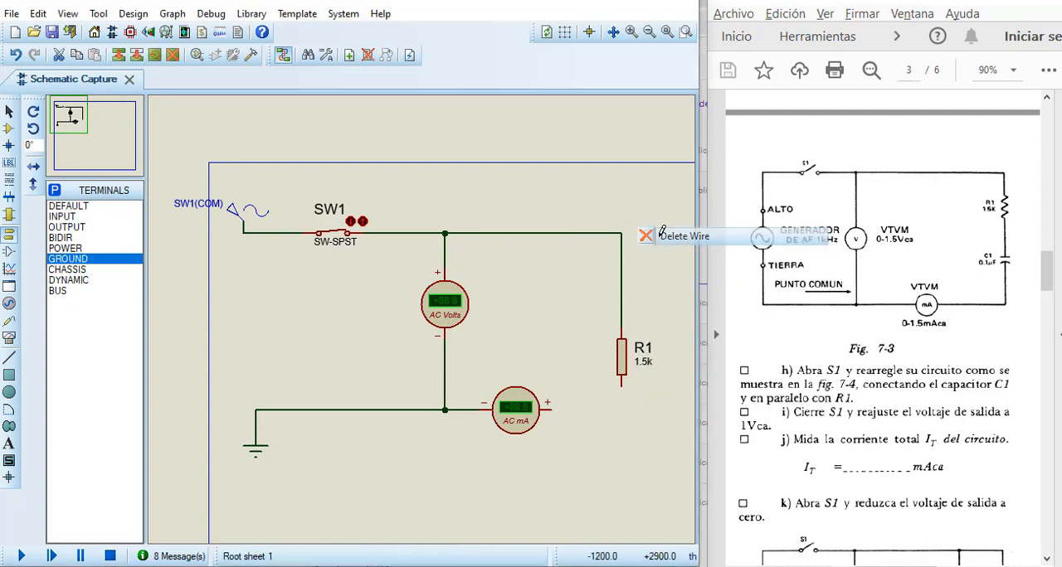
click(625, 365)
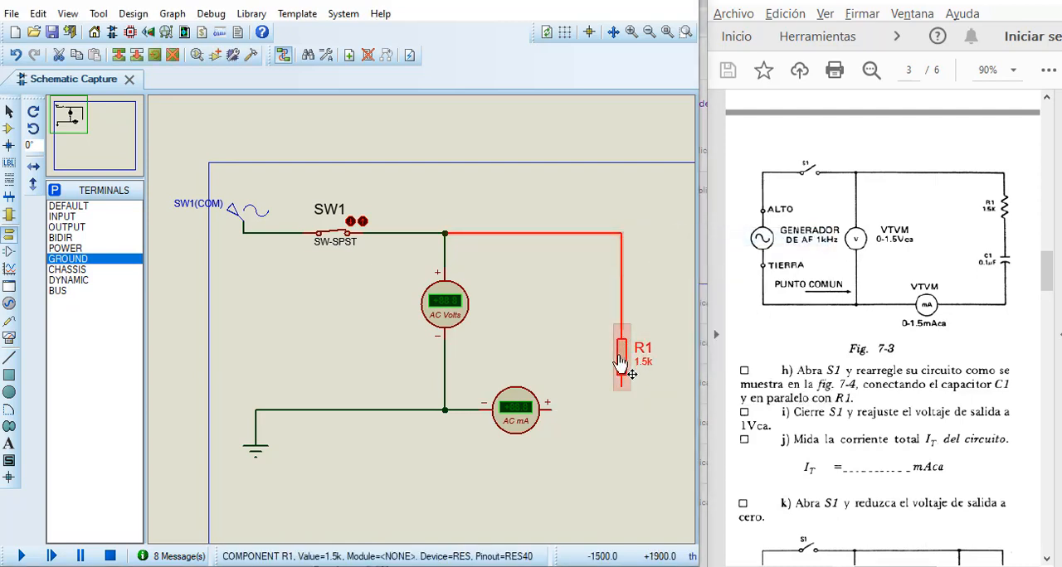
drag(622, 362, 622, 284)
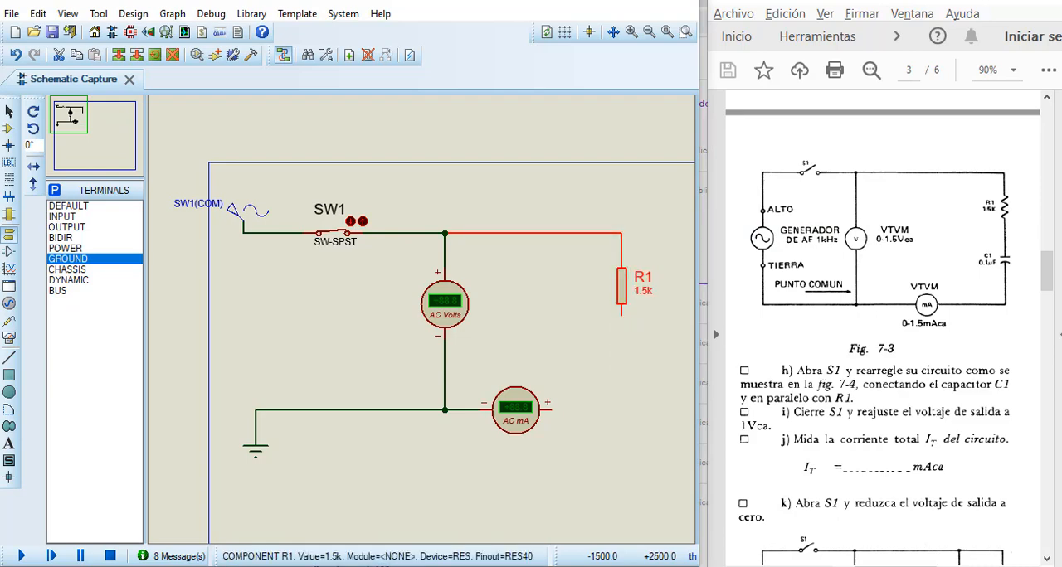
Step: Add the generic non-electrolytic capacitor CAP from the Capacitors category to the device list
click(8, 129)
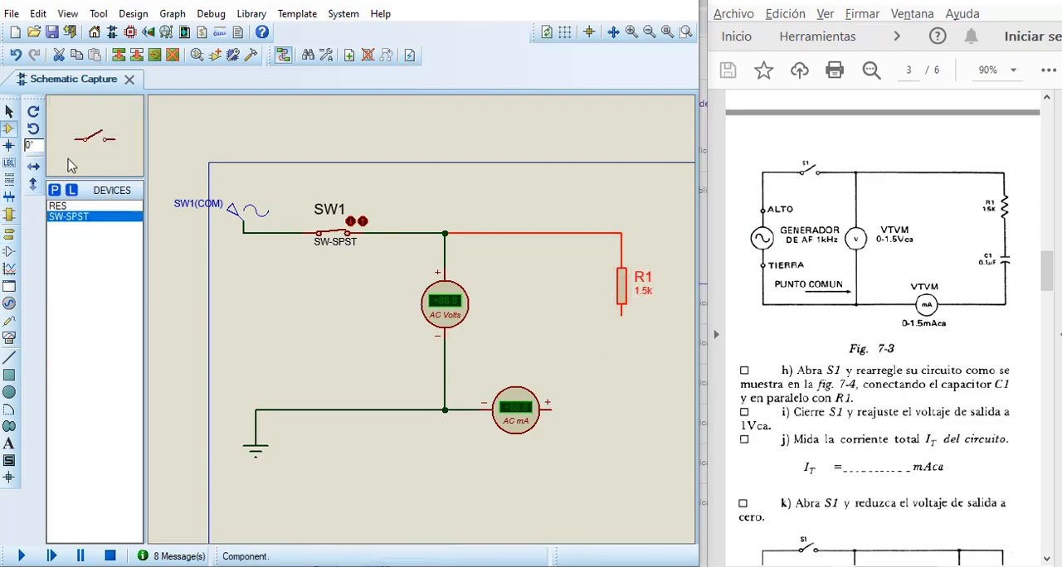
click(54, 191)
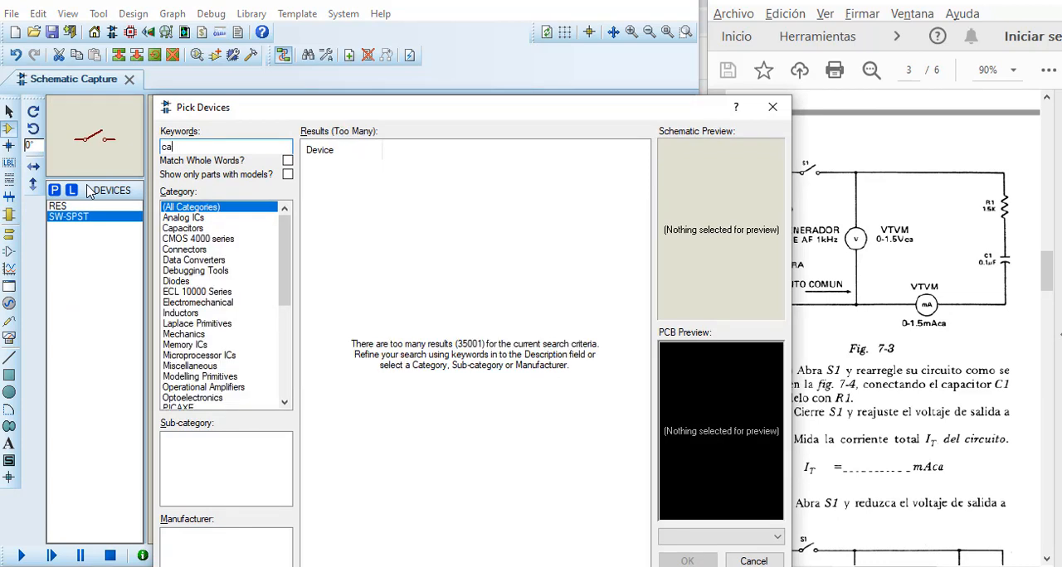
click(167, 229)
scroll(212, 477, down, 2)
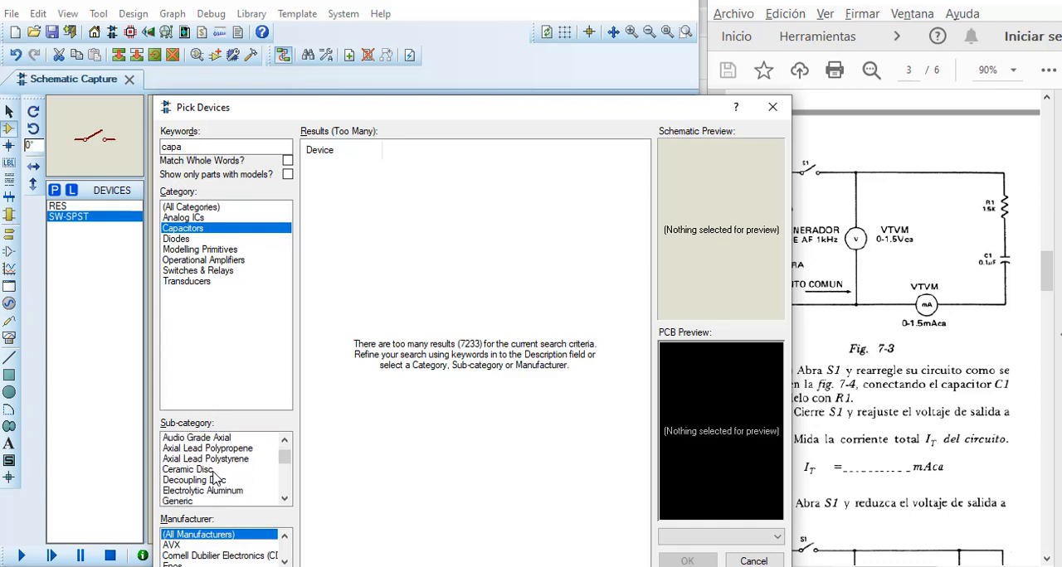
click(181, 460)
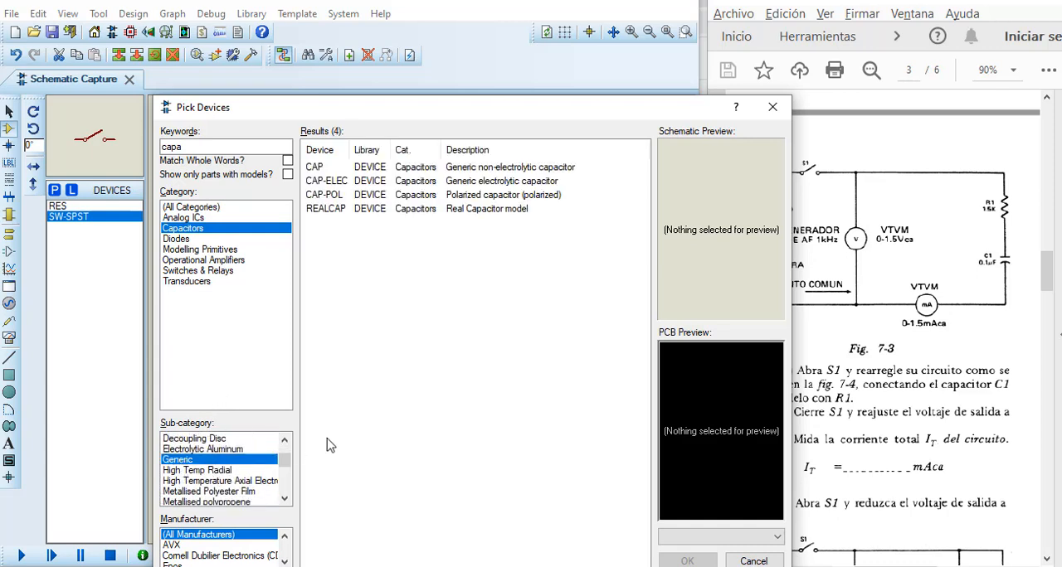
click(419, 167)
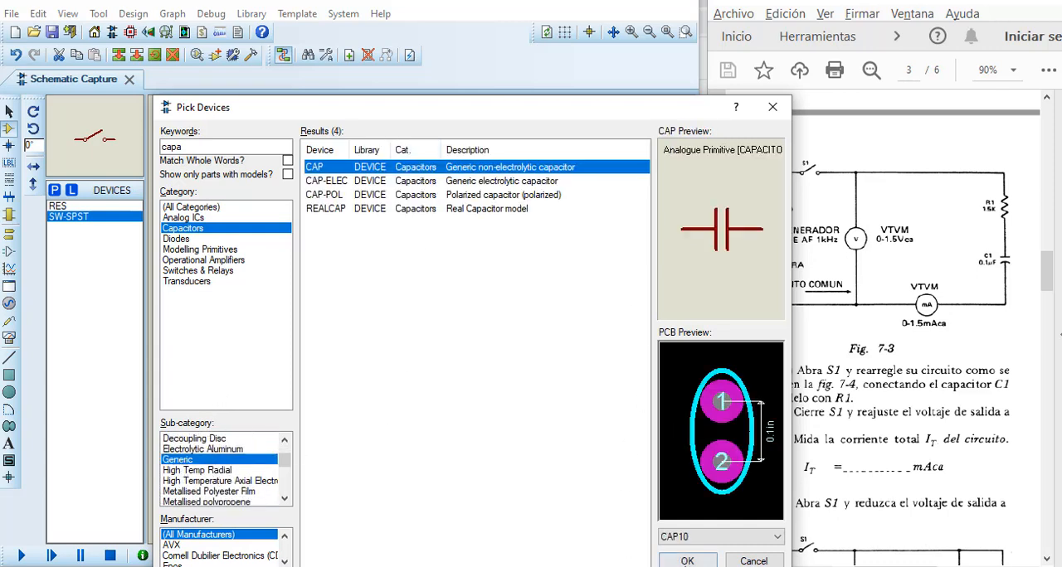
click(687, 560)
Step: Place the capacitor below R1 and rotate it to a vertical orientation
click(618, 363)
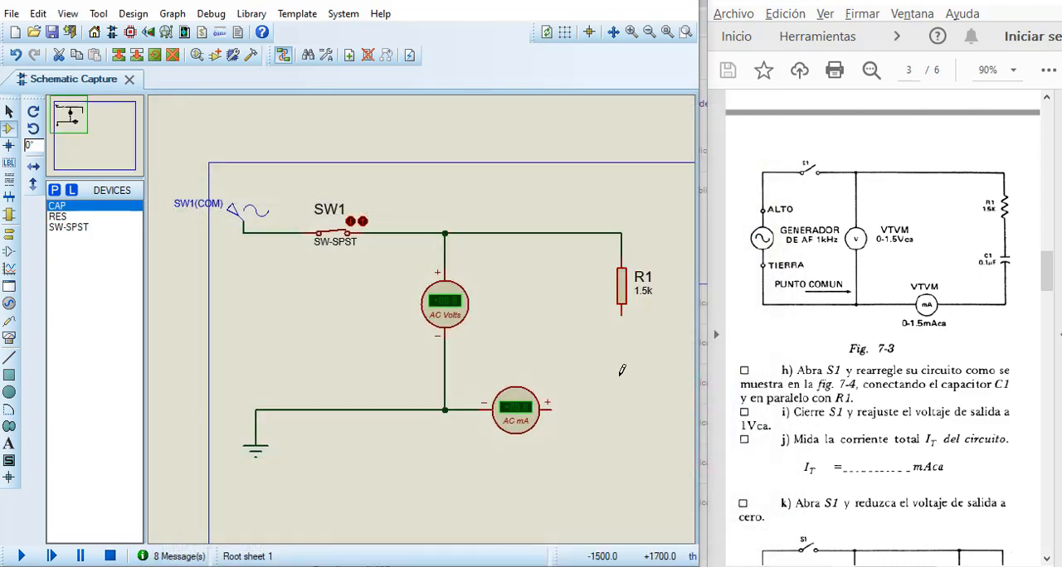
click(618, 362)
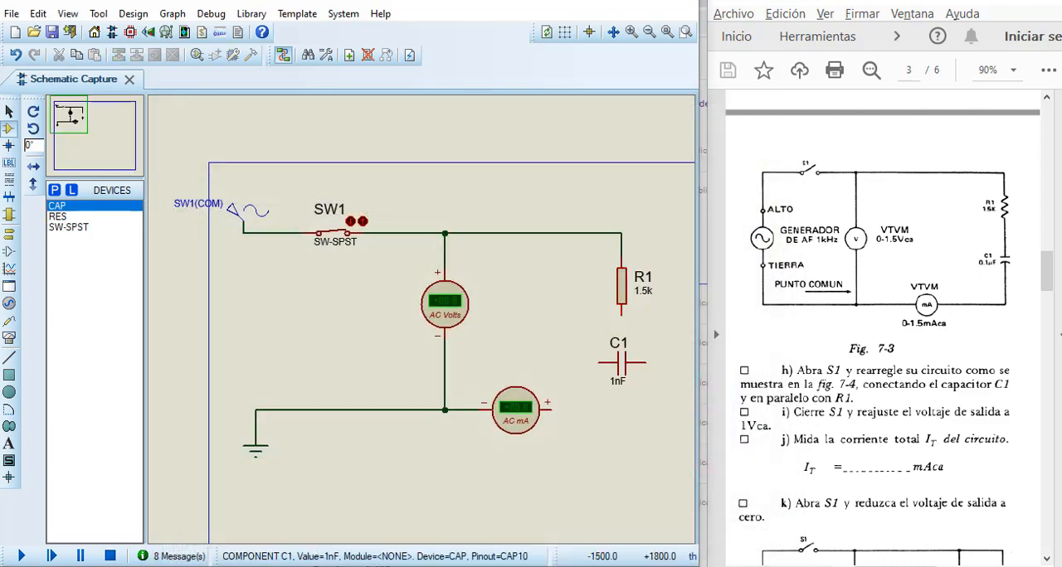
right_click(624, 364)
click(678, 205)
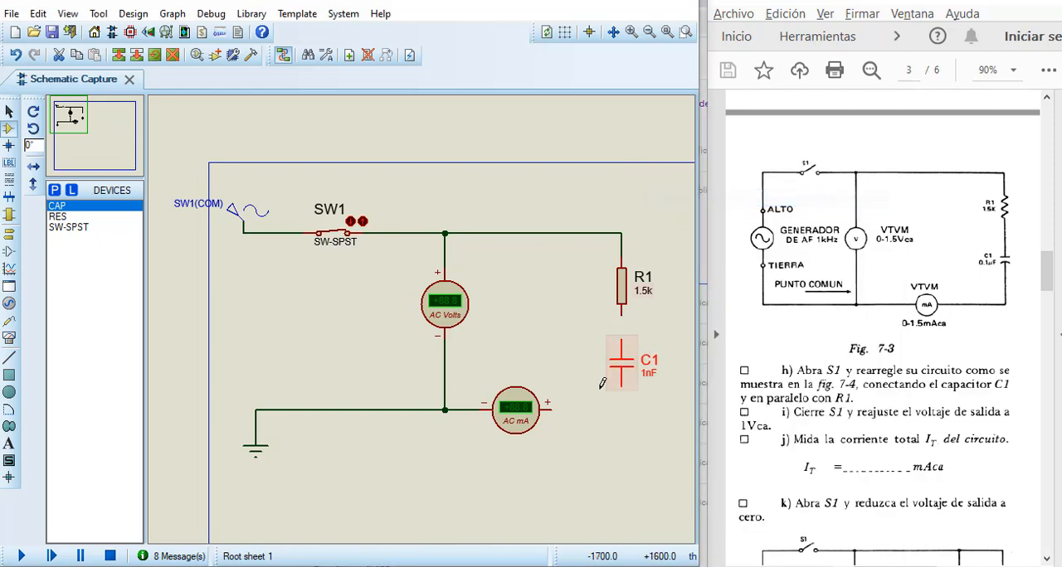
Step: Set C1's capacitance to 0.1uF
double_click(626, 368)
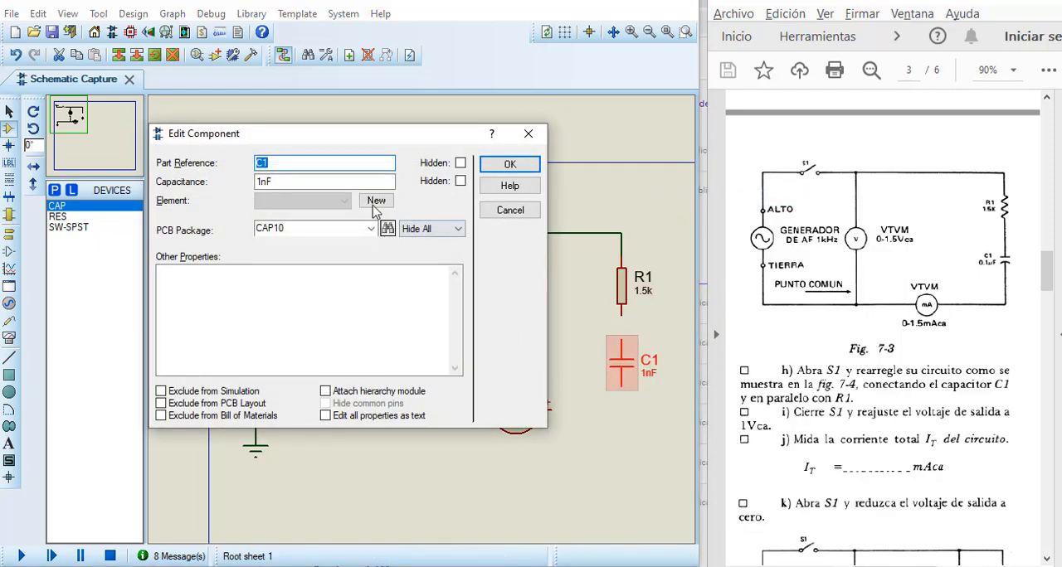
click(318, 181)
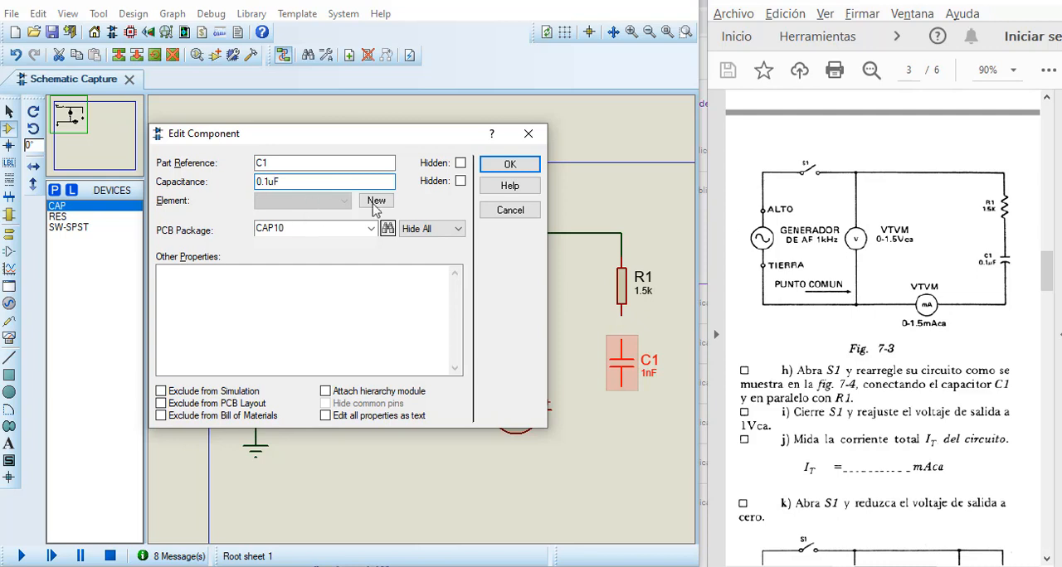
click(511, 166)
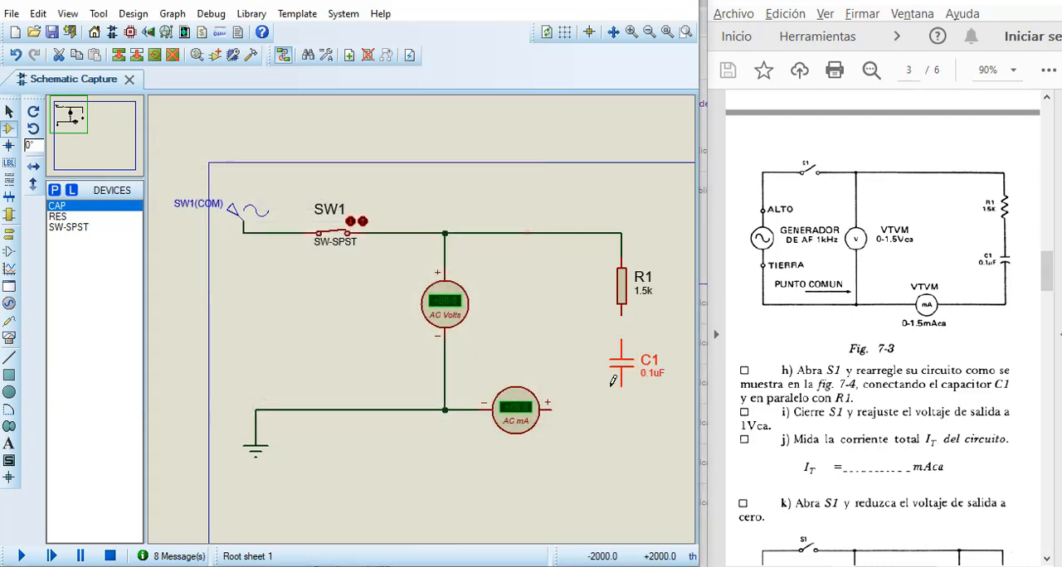
Step: Wire C1 in series between R1's lower terminal and the positive terminal of the AC ammeter
click(621, 312)
click(621, 342)
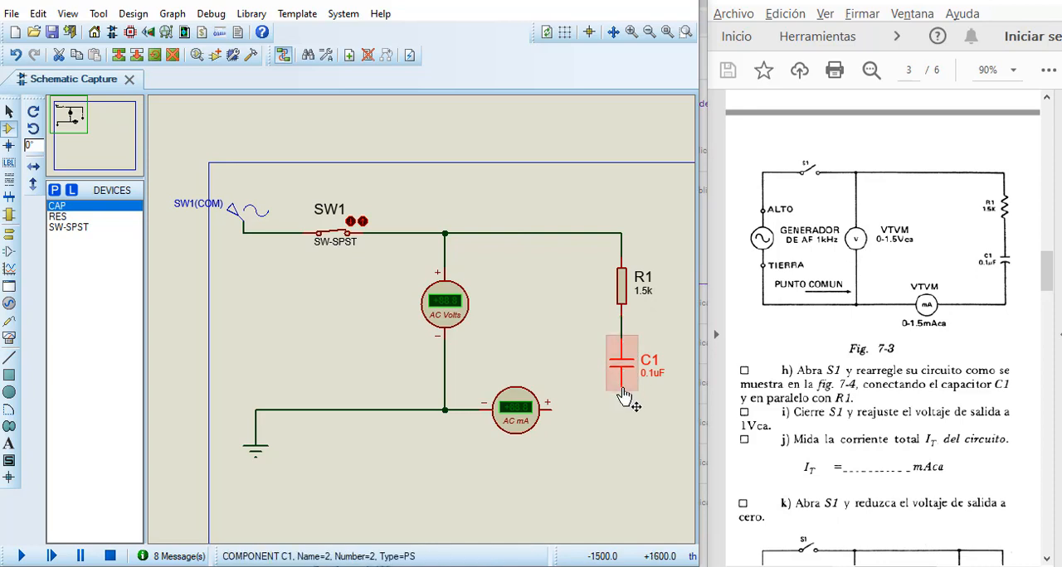
click(553, 408)
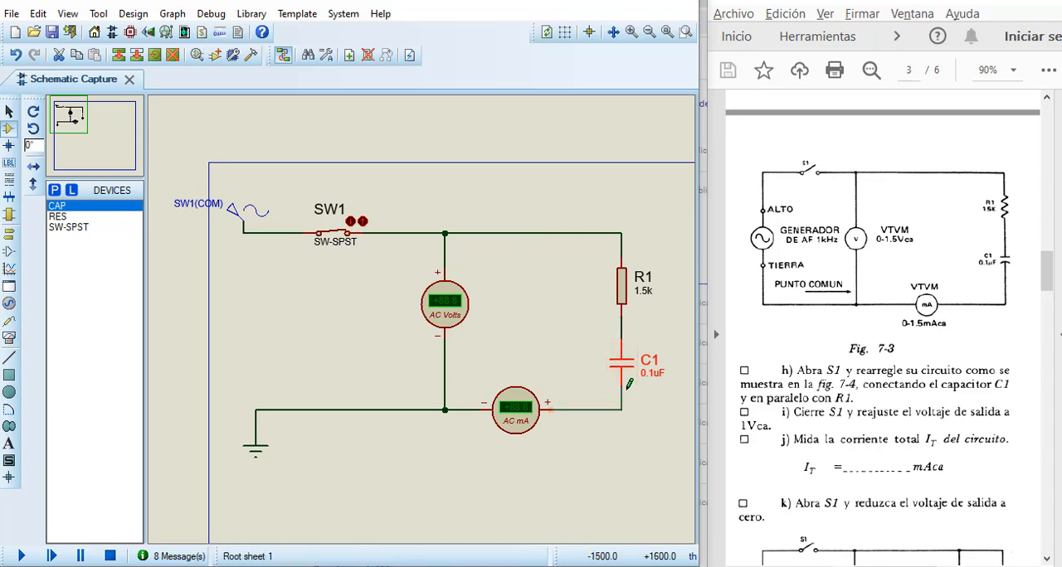
click(621, 385)
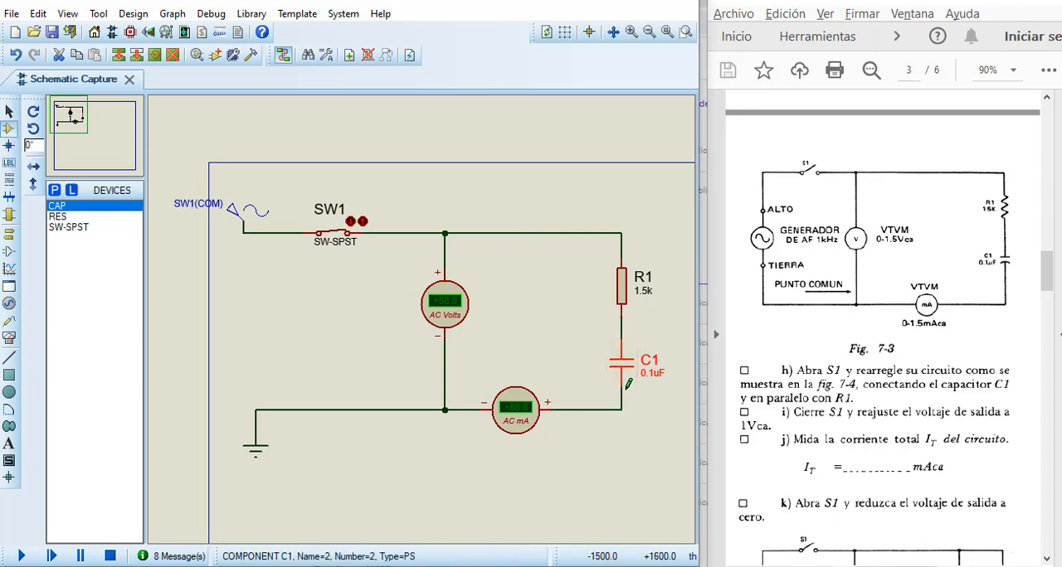
Step: Open SW1, run the simulation and close SW1 to measure the series circuit's voltage and current
click(361, 222)
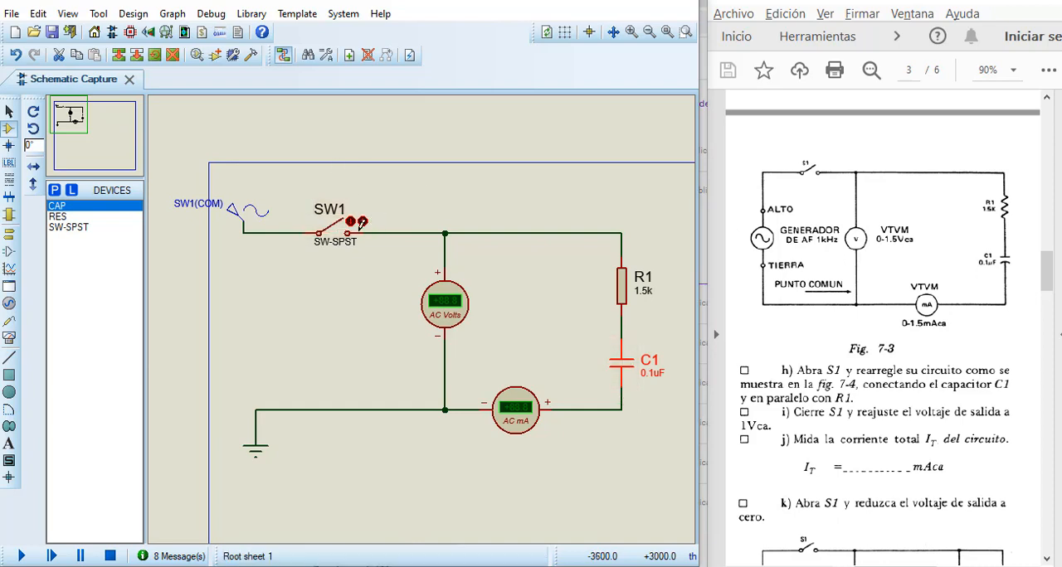
click(21, 556)
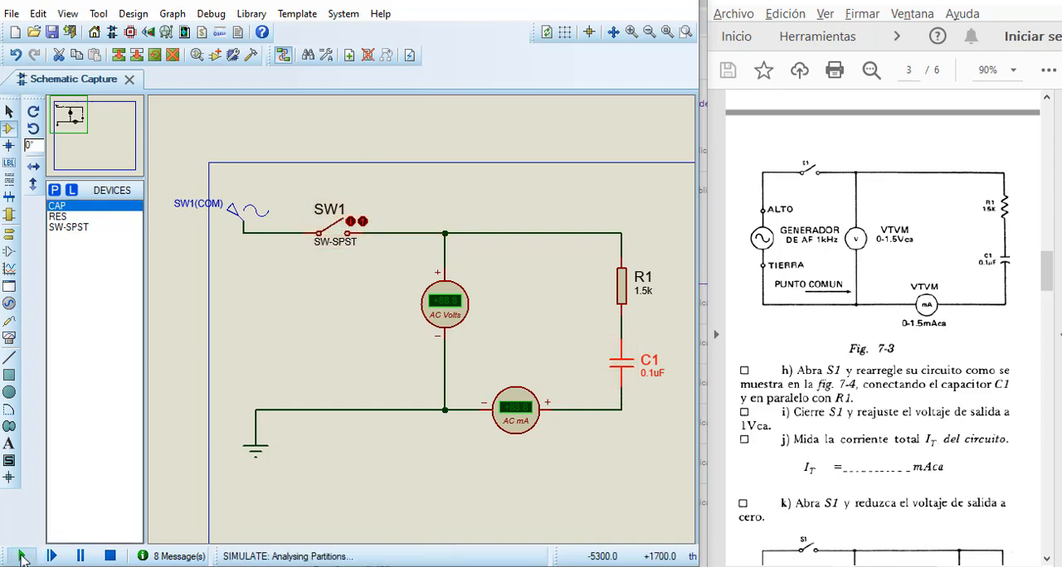
click(350, 224)
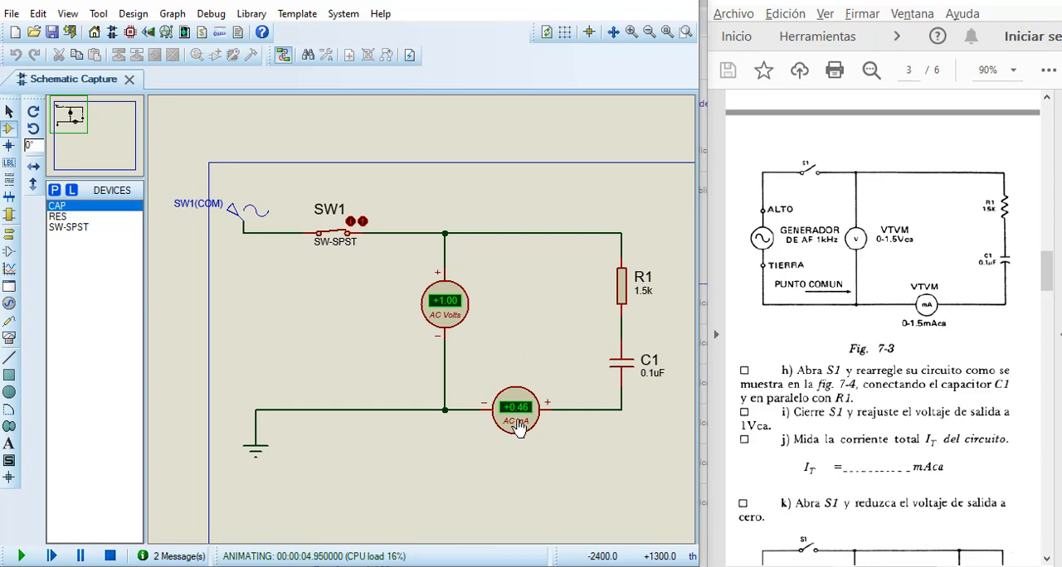
scroll(474, 344, up, 1)
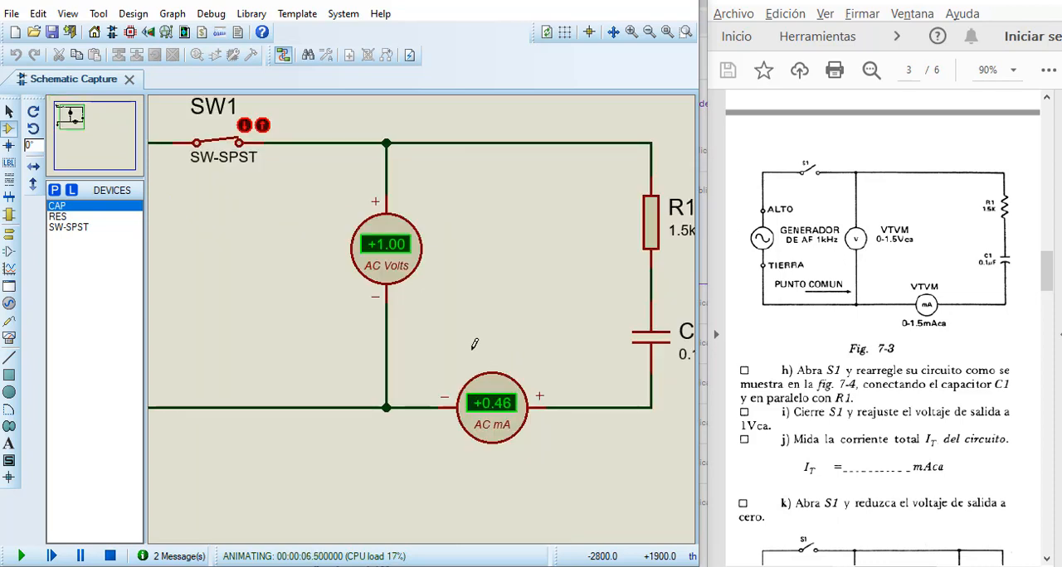
click(74, 132)
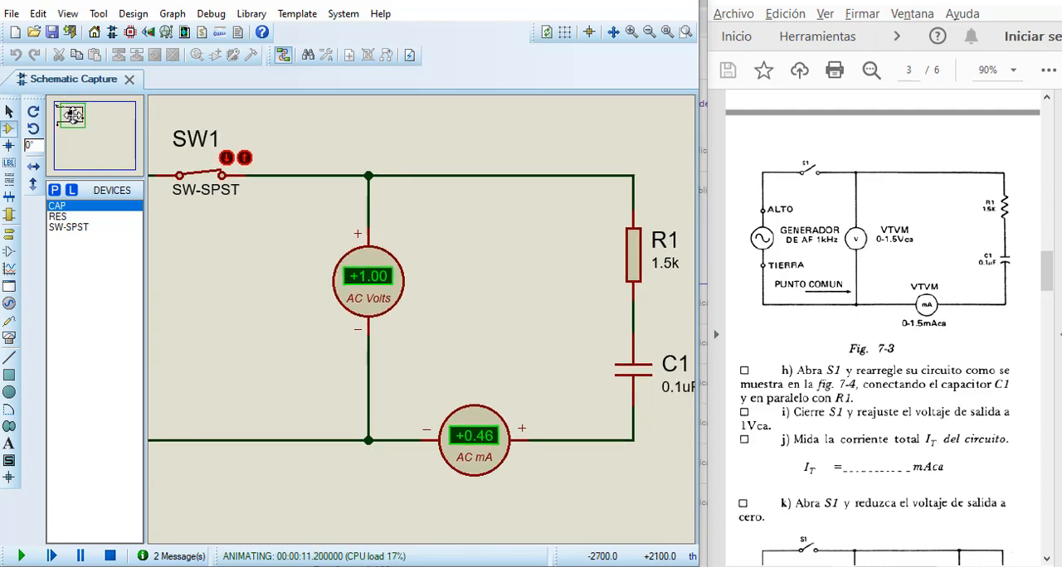
click(73, 115)
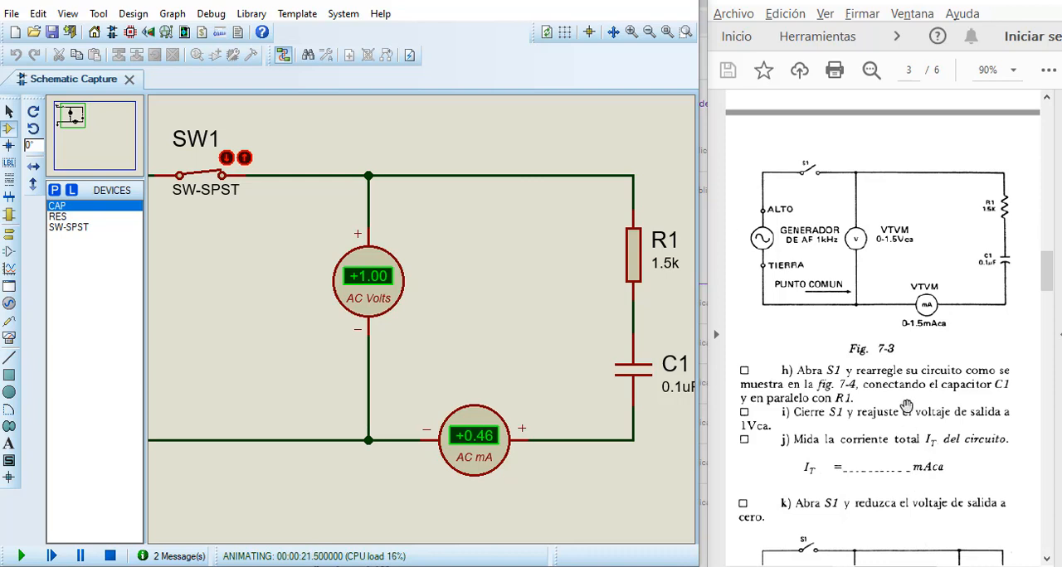
Step: Check the next procedure in the lab guide, then open SW1 and stop the simulation
scroll(907, 411, down, 2)
scroll(906, 406, down, 2)
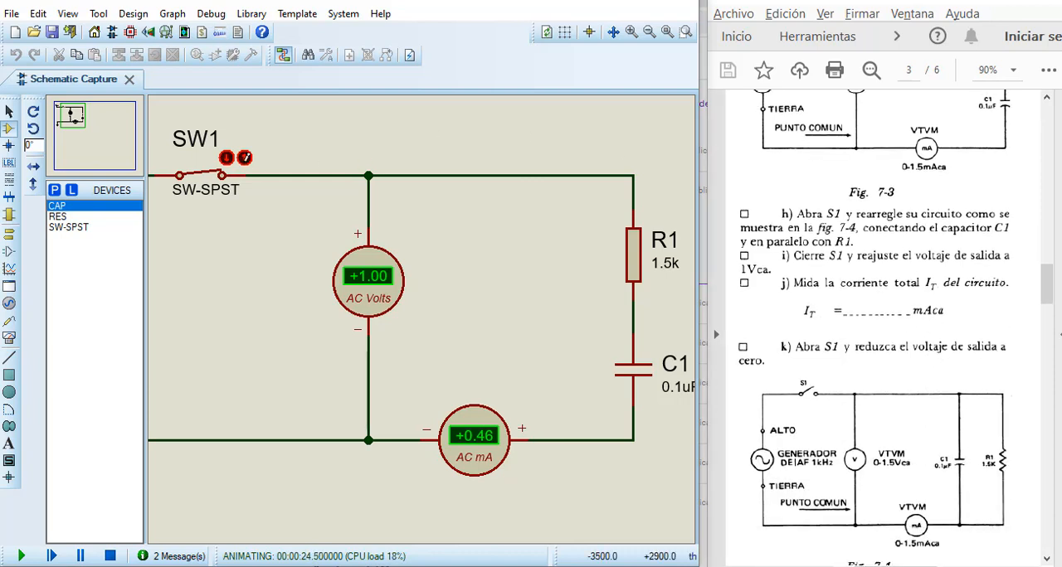
click(246, 158)
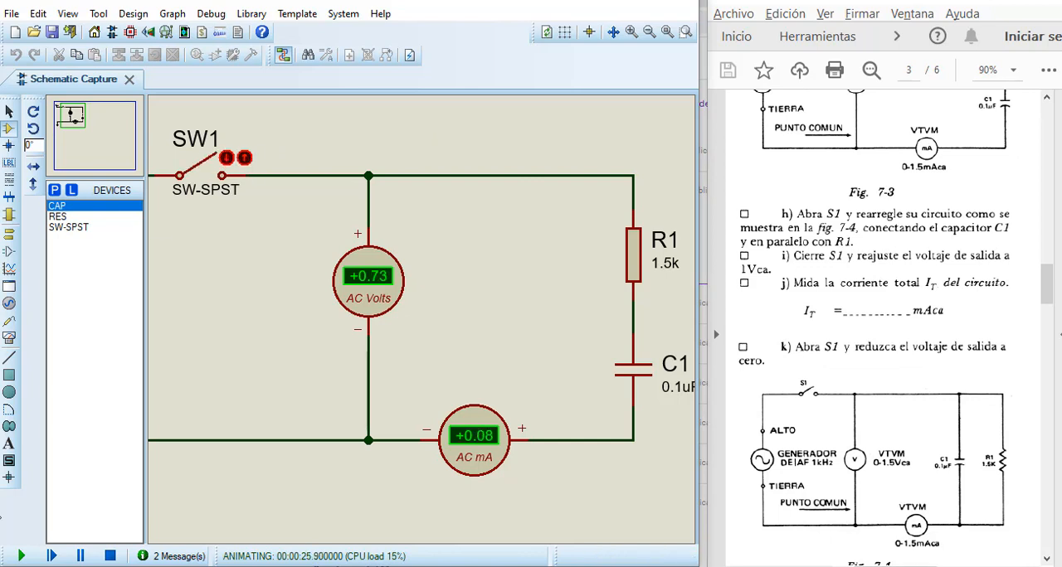
click(110, 557)
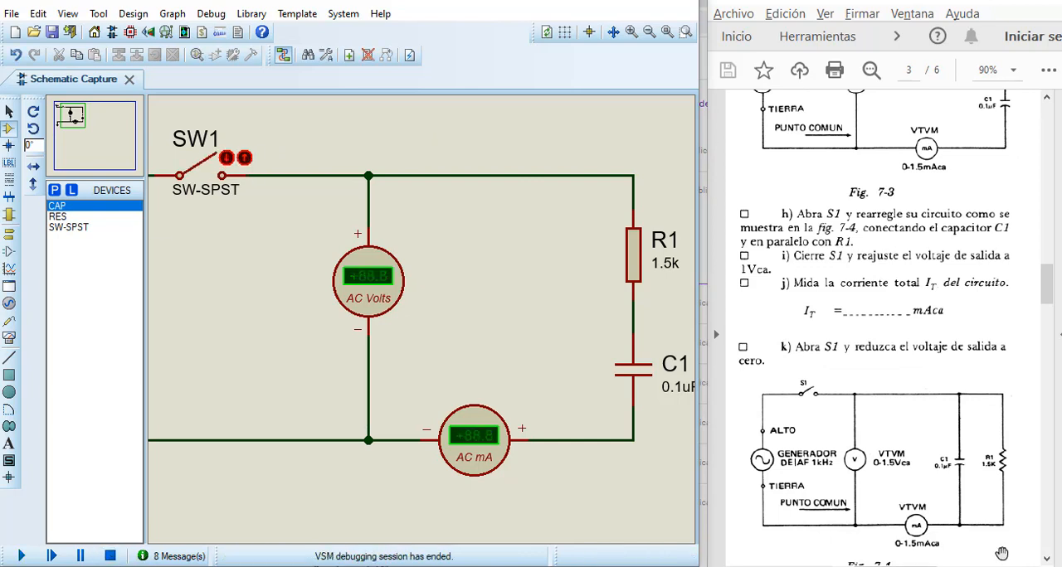
Step: Review the lab guide's Fig. 7-3 and Fig. 7-4 and the instructions for connecting C1 in parallel with R1
scroll(889, 442, down, 2)
scroll(889, 440, down, 1)
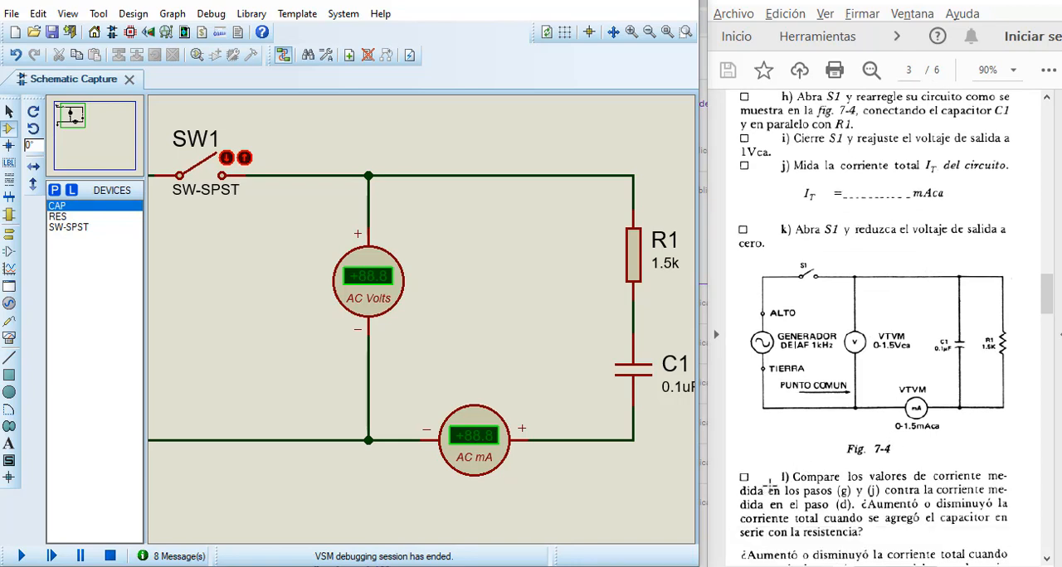
scroll(780, 477, up, 6)
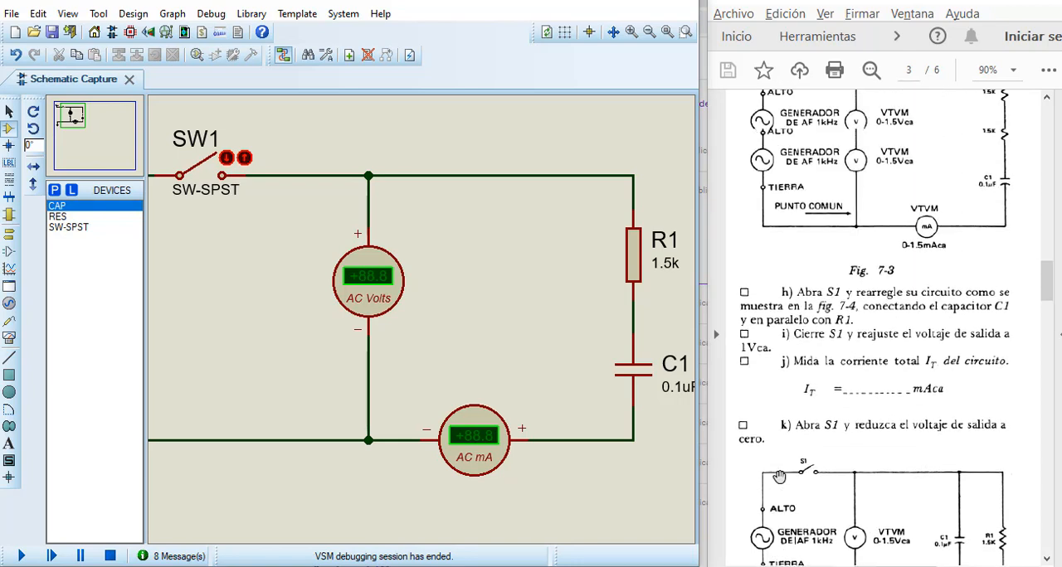
scroll(779, 477, up, 1)
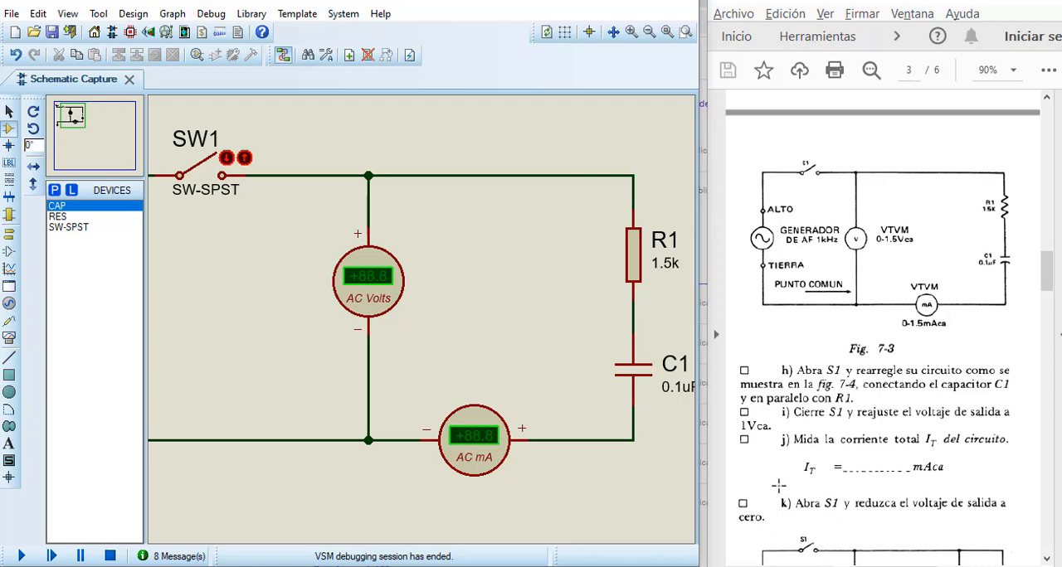
scroll(983, 564, down, 10)
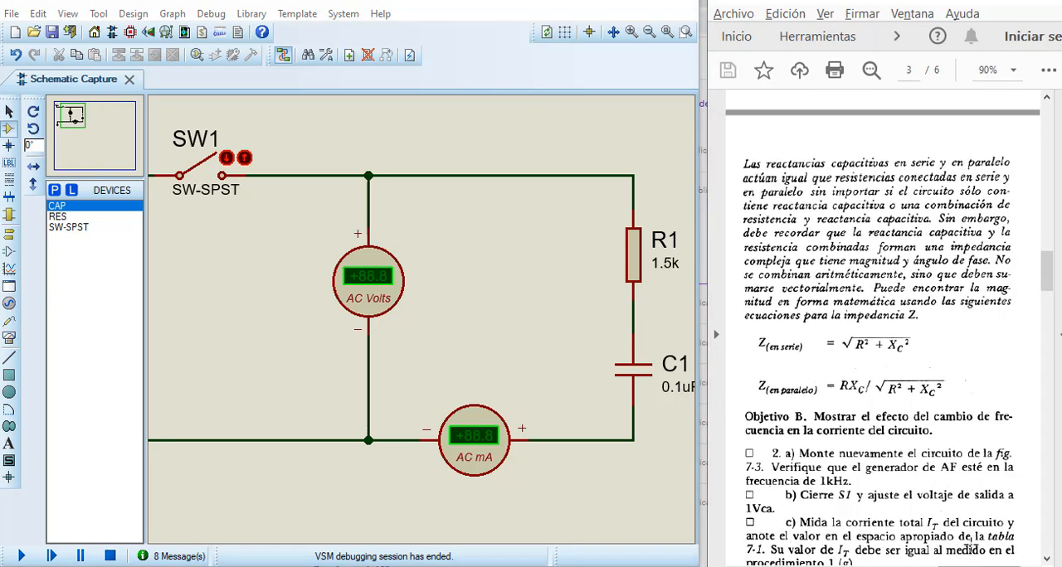
scroll(981, 400, up, 7)
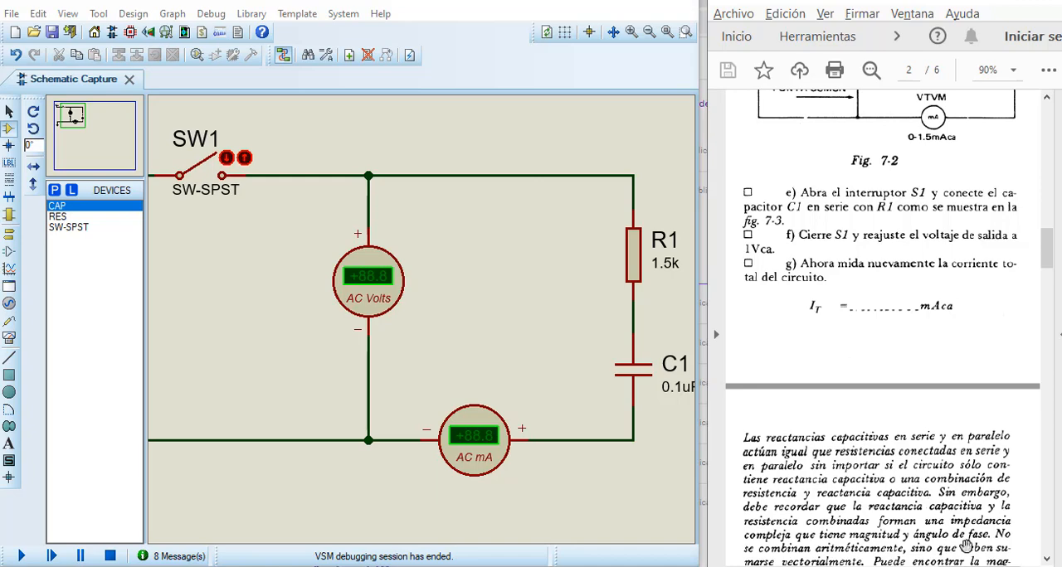
scroll(892, 560, up, 8)
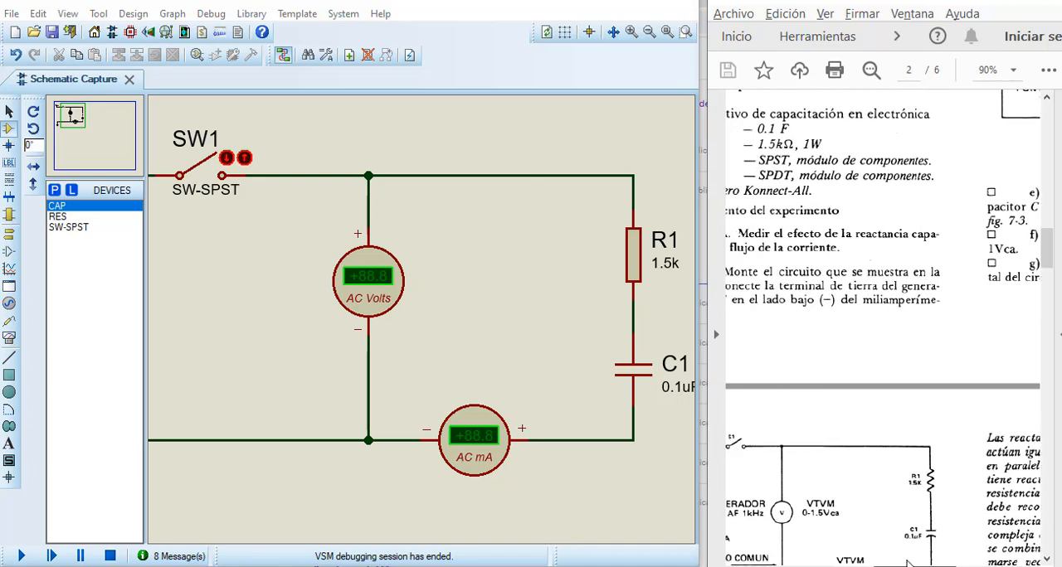
scroll(893, 561, down, 10)
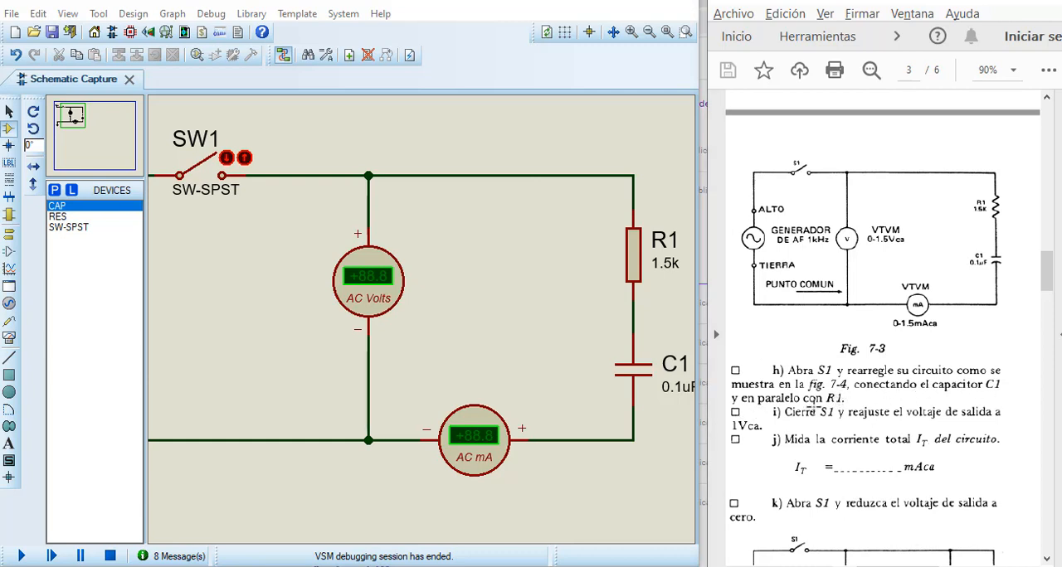
scroll(827, 411, down, 1)
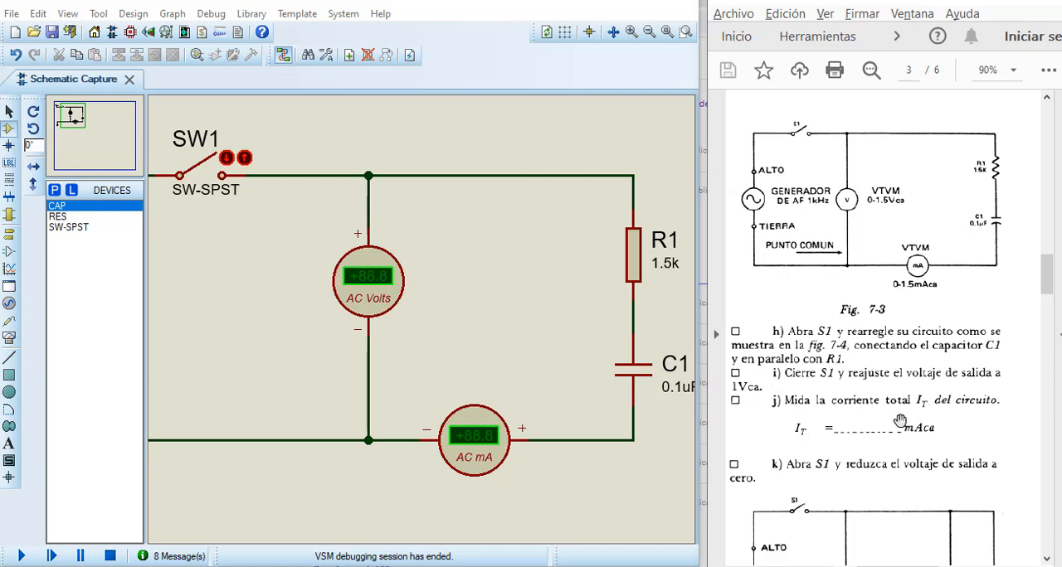
scroll(848, 428, down, 3)
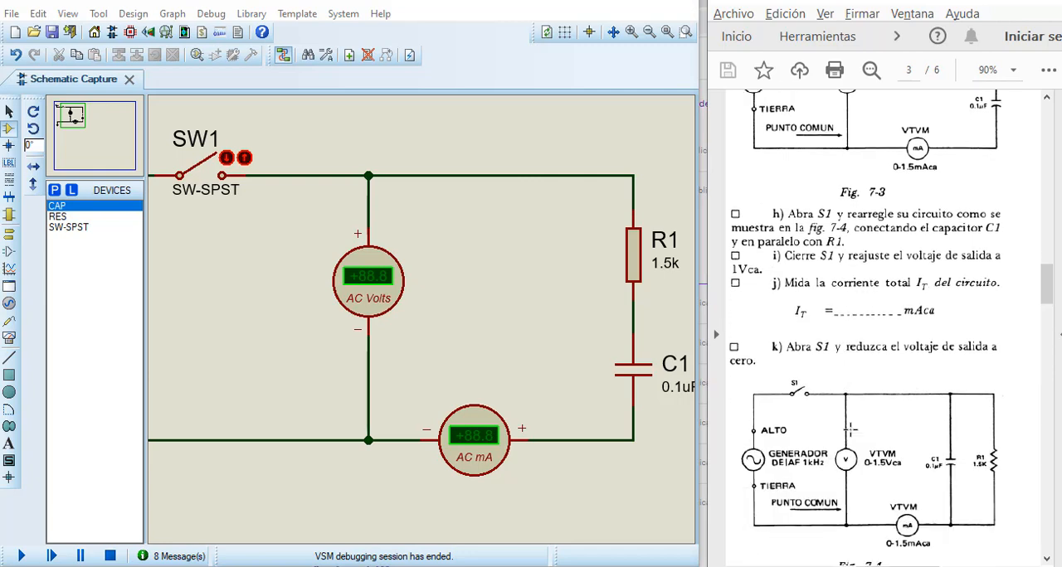
scroll(850, 429, down, 1)
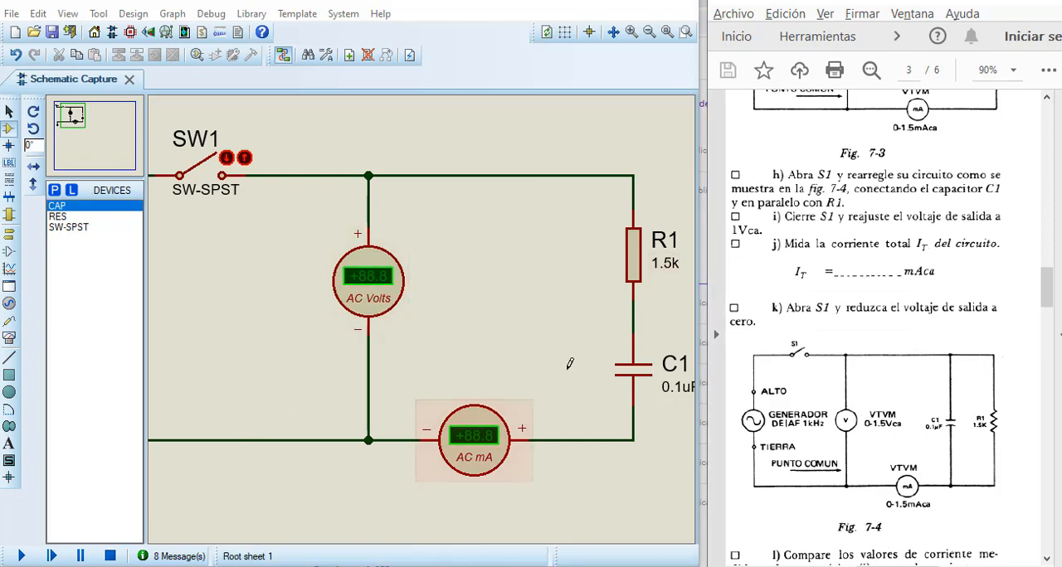
Step: Delete the wire between R1 and C1 and the wire between C1 and the AC ammeter
right_click(632, 312)
click(668, 353)
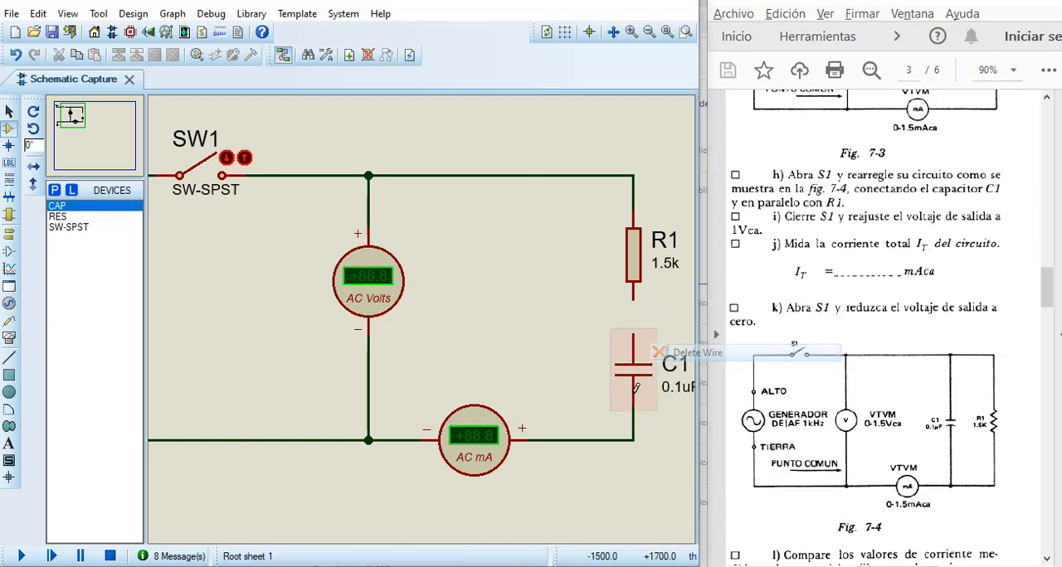
right_click(624, 440)
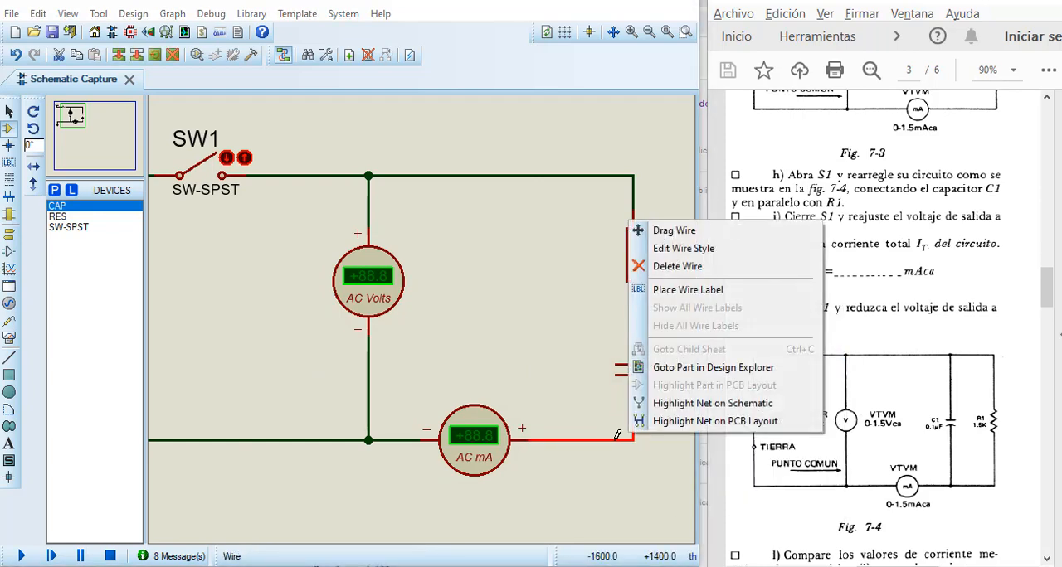
click(668, 269)
Step: Move C1 between the AC voltmeter and R1, and lower R1 so the two components stand side by side
drag(633, 369, 545, 299)
click(640, 277)
drag(639, 277, 639, 310)
click(599, 378)
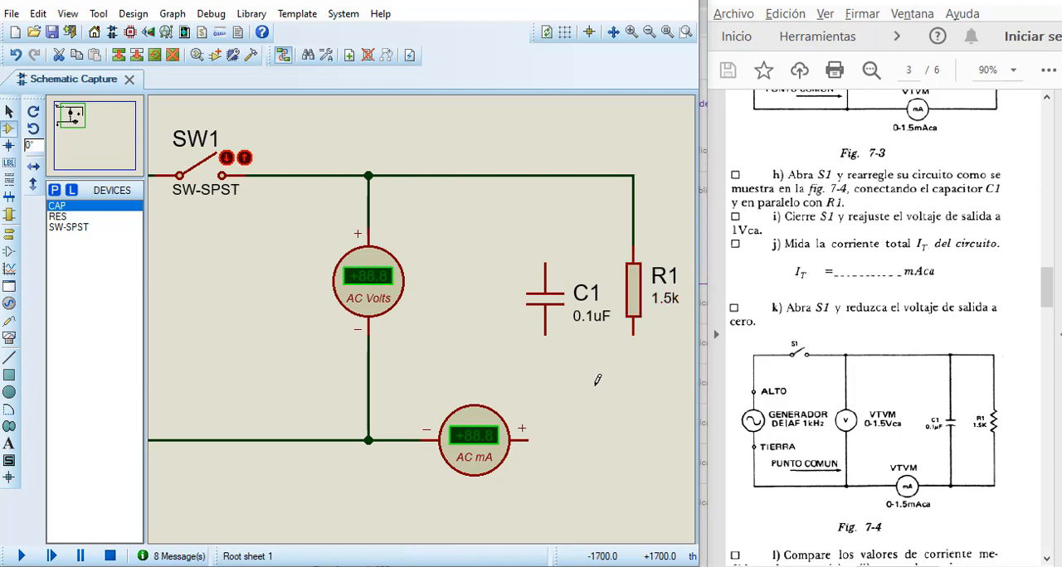
Step: Wire R1's lower end to the AC ammeter's positive terminal and connect C1 in parallel with R1 as in Fig. 7-4
click(633, 332)
click(535, 444)
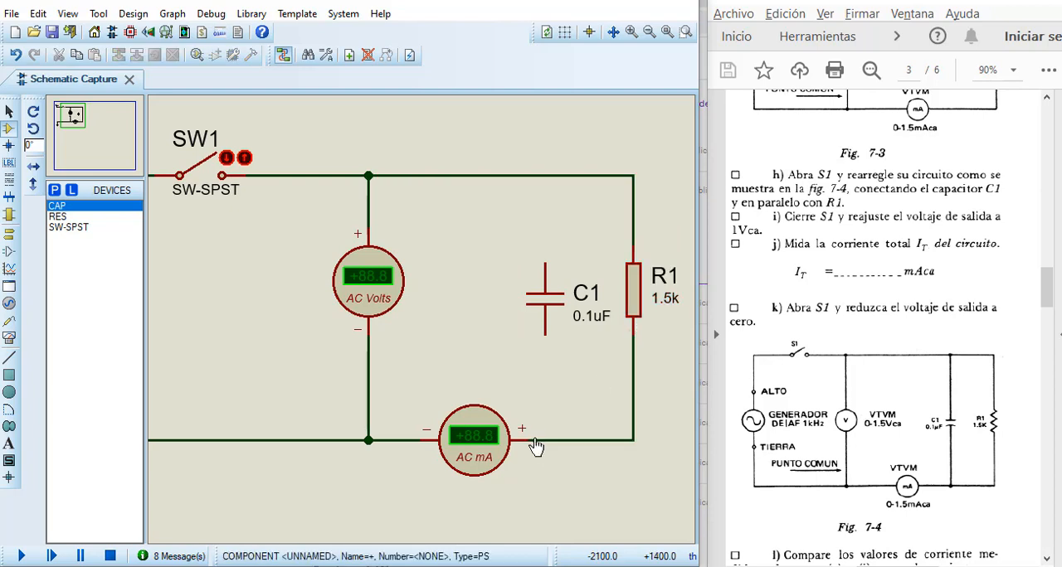
click(545, 335)
click(563, 440)
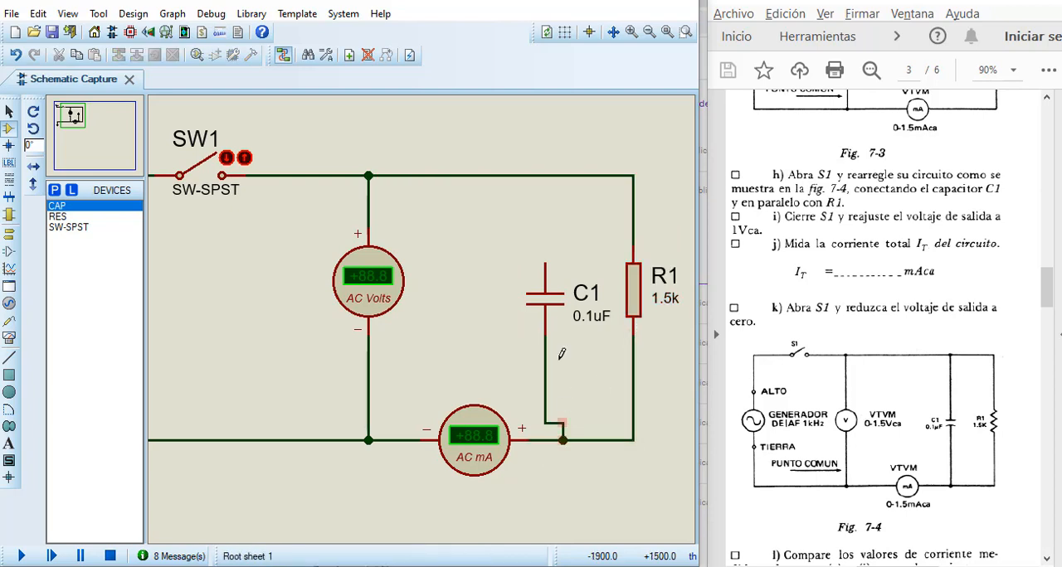
click(545, 264)
click(544, 175)
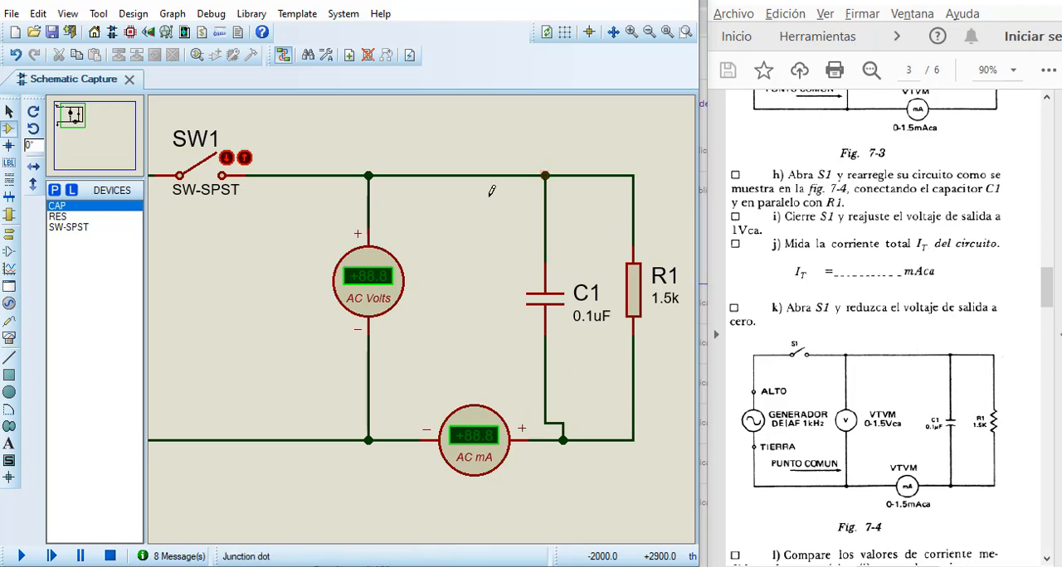
Step: Simulate the parallel circuit with SW1 closed to measure the total current, and reopen SW1 and stop the simulation
click(21, 556)
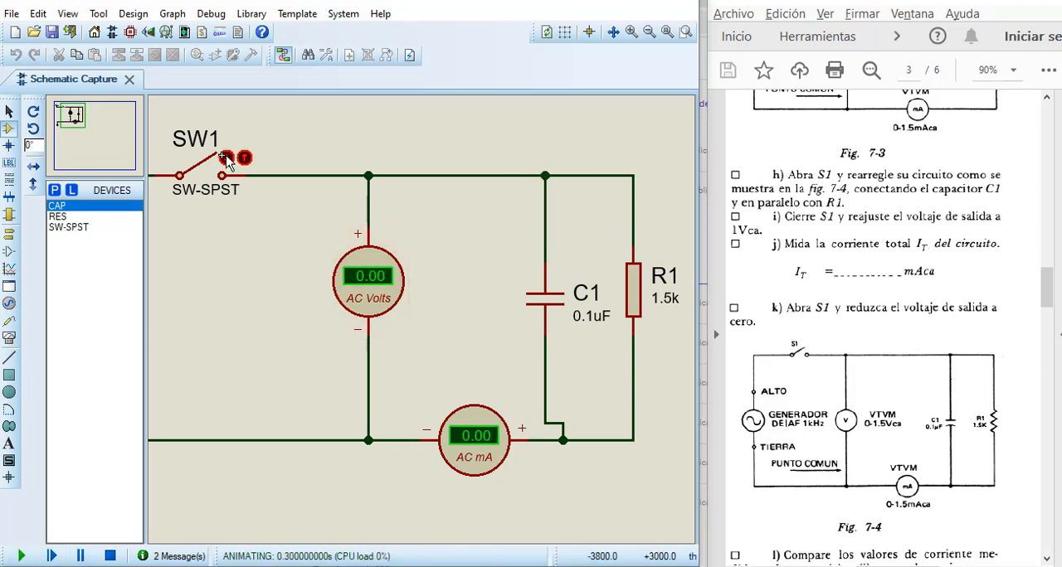
click(226, 157)
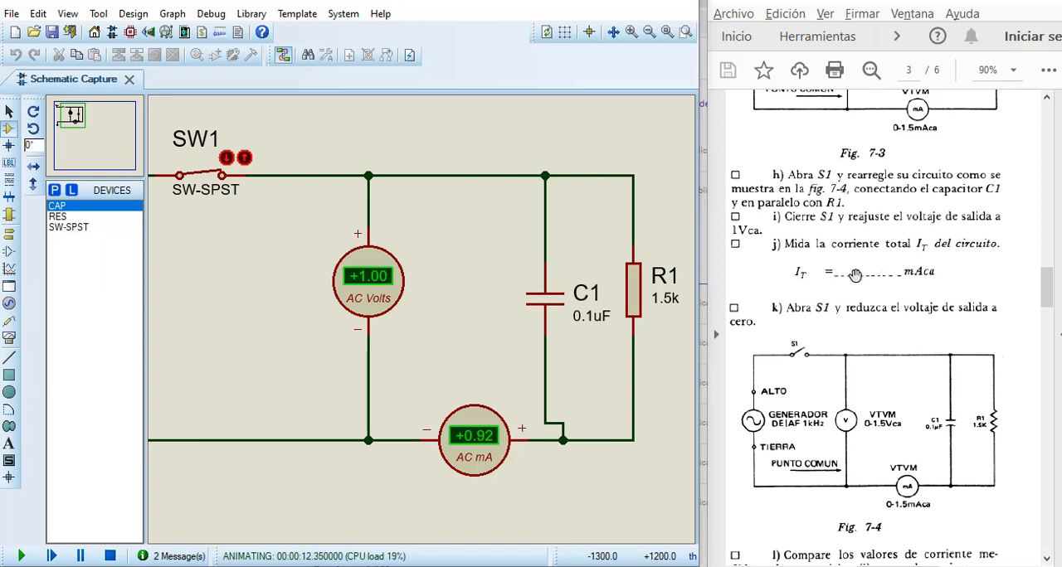
click(244, 160)
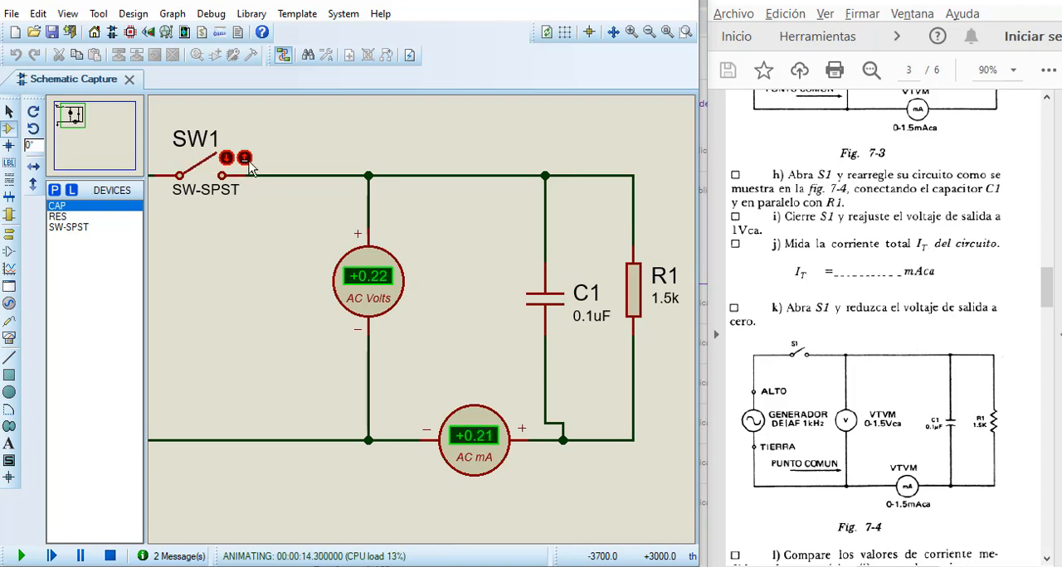
click(112, 556)
Step: Review the lab guide's comparison questions l) and m) and the equations for series and parallel impedance
scroll(829, 411, down, 5)
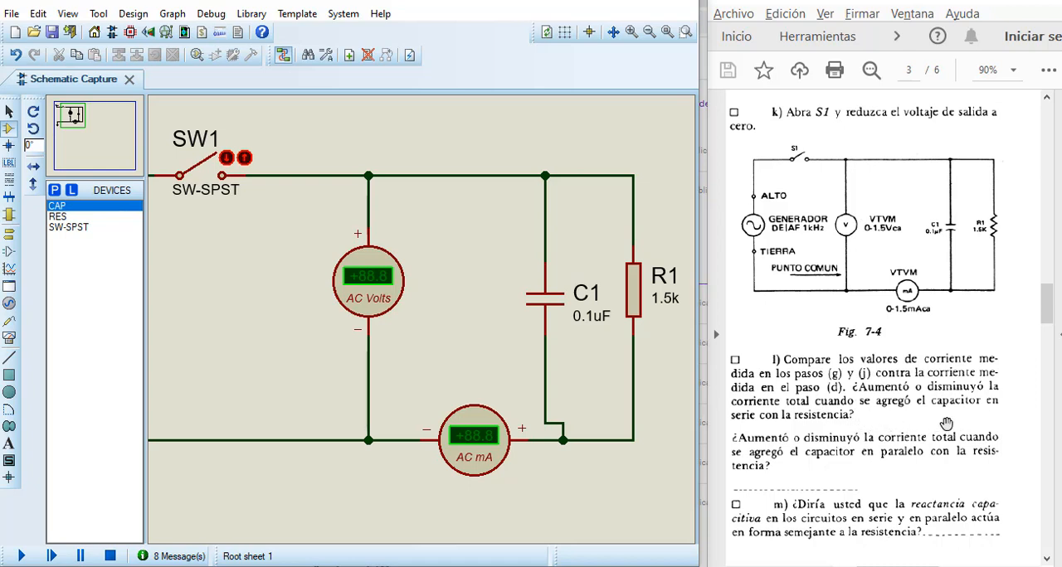
scroll(842, 444, down, 3)
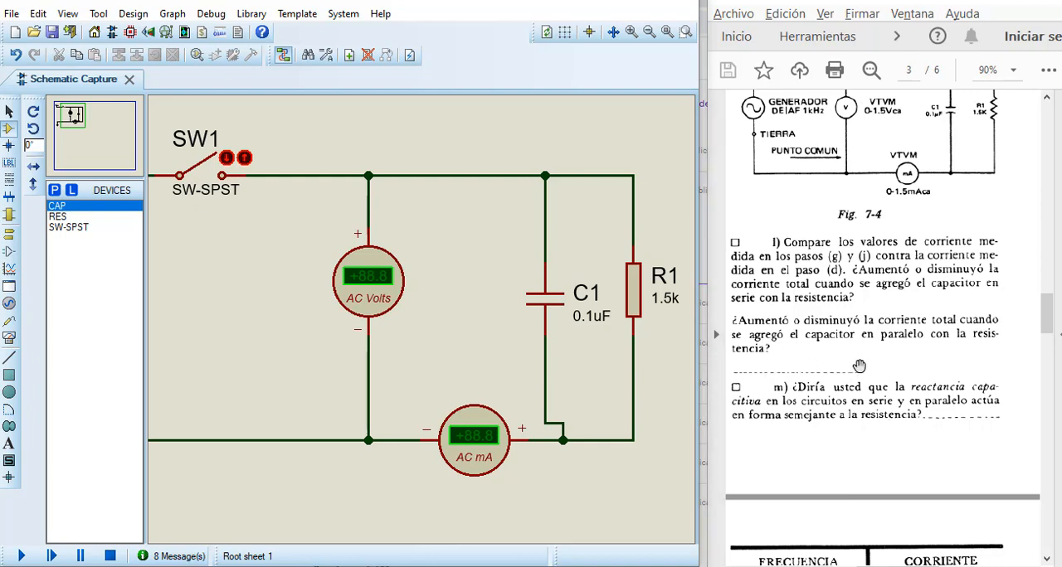
scroll(817, 394, down, 1)
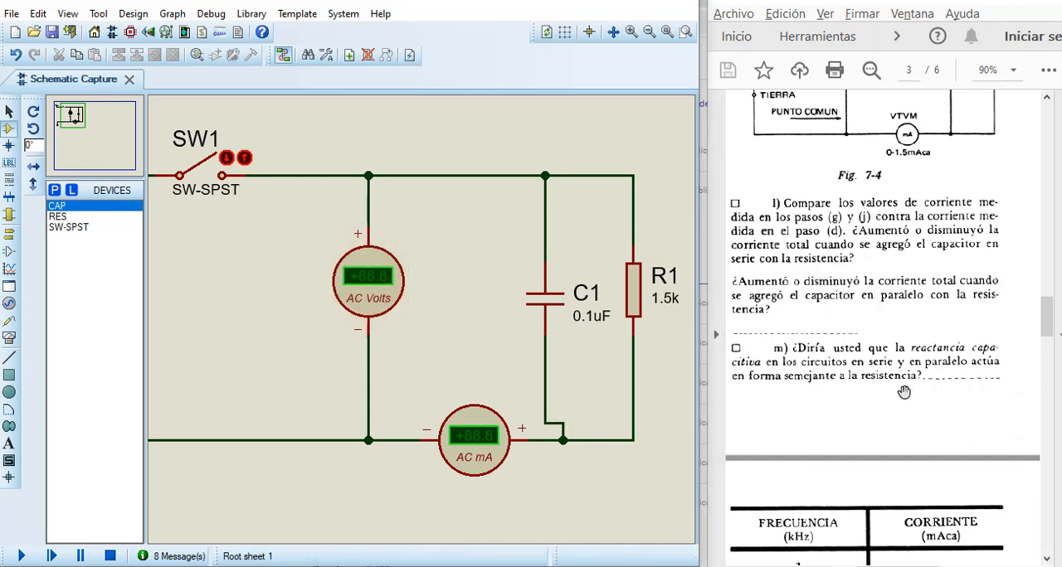
scroll(905, 391, up, 6)
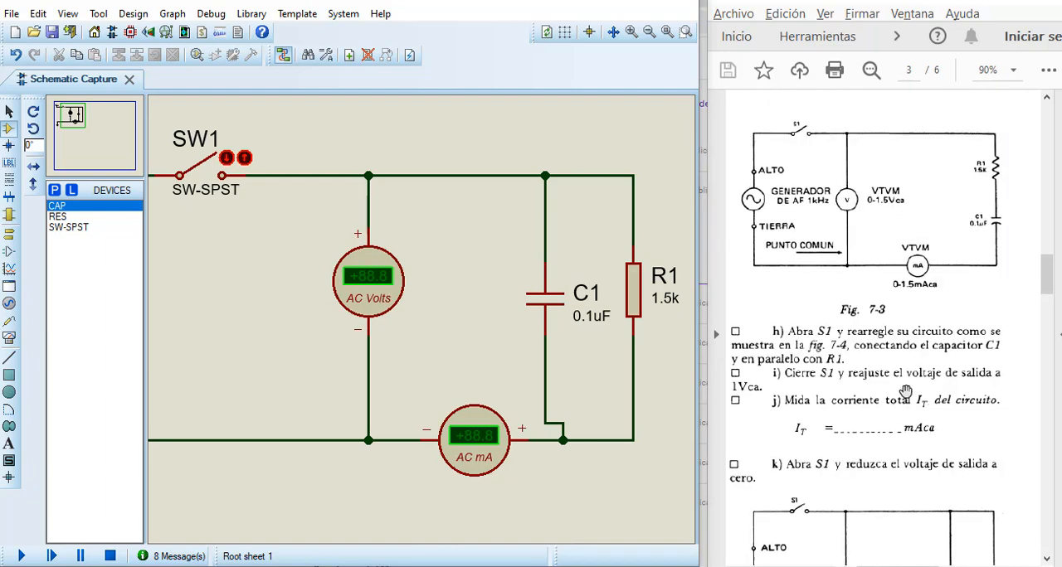
drag(887, 566, 966, 562)
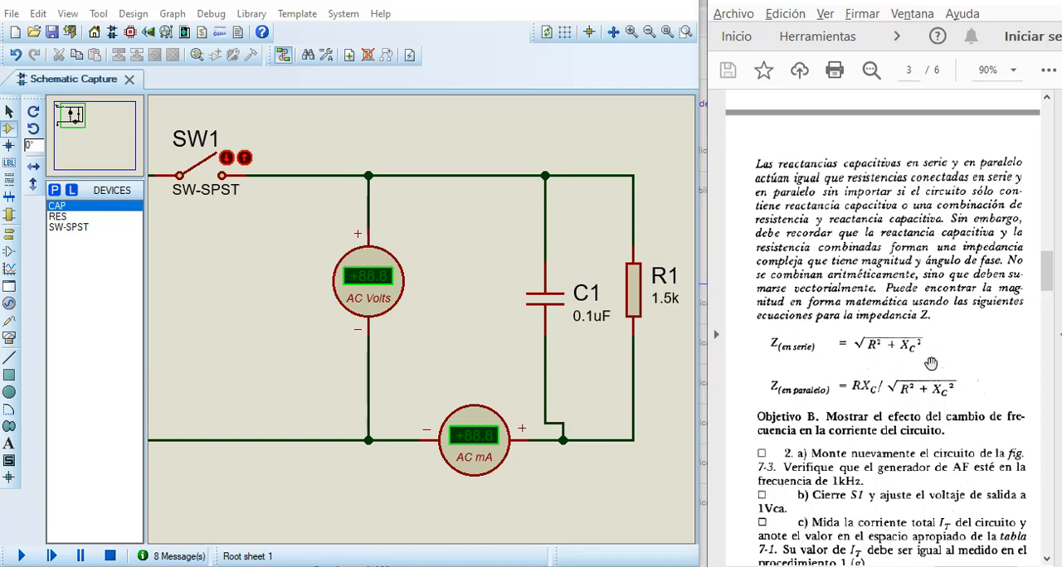
scroll(931, 363, down, 1)
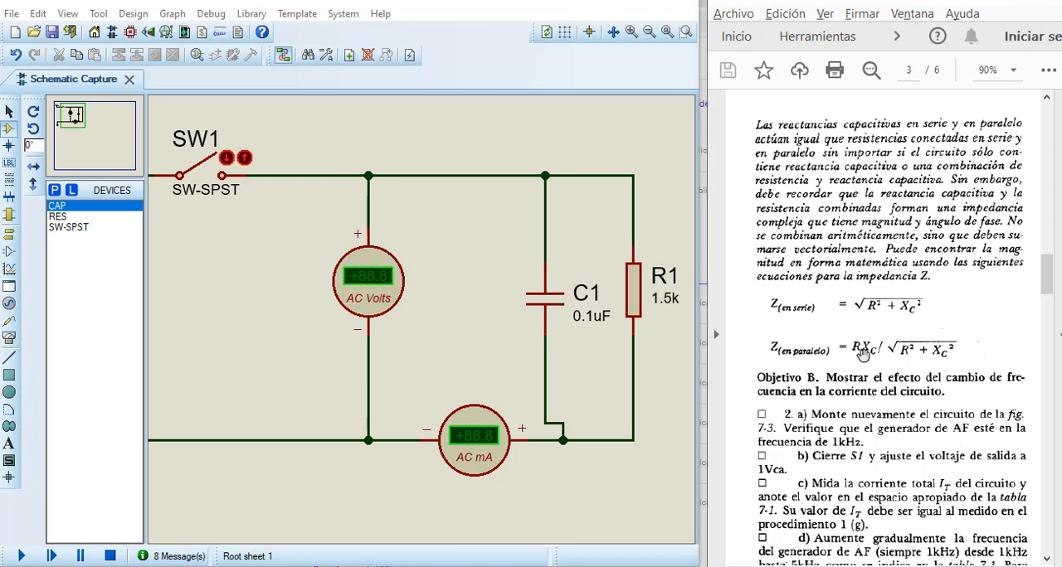
Step: Examine the Objective B procedure and Table 7-1 in the lab guide, and return to the Fig. 7-3 circuit diagram
scroll(860, 356, down, 2)
scroll(863, 354, down, 3)
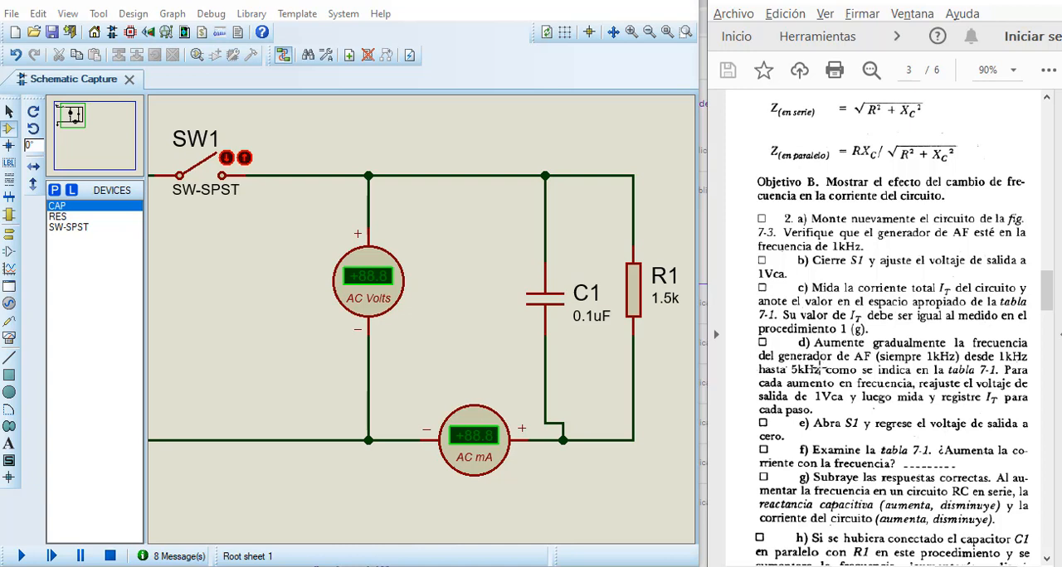
scroll(820, 365, down, 2)
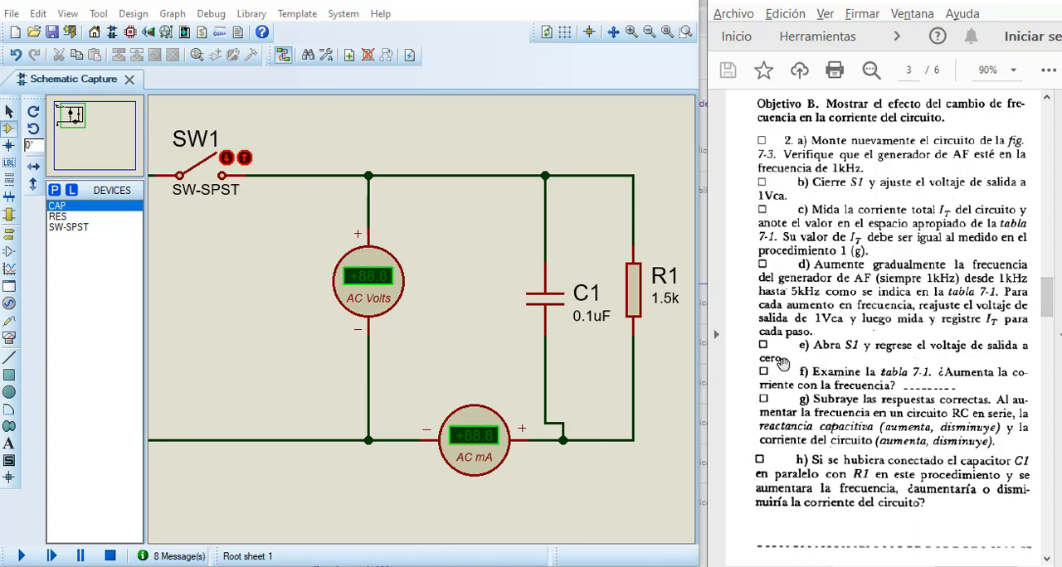
scroll(787, 363, down, 3)
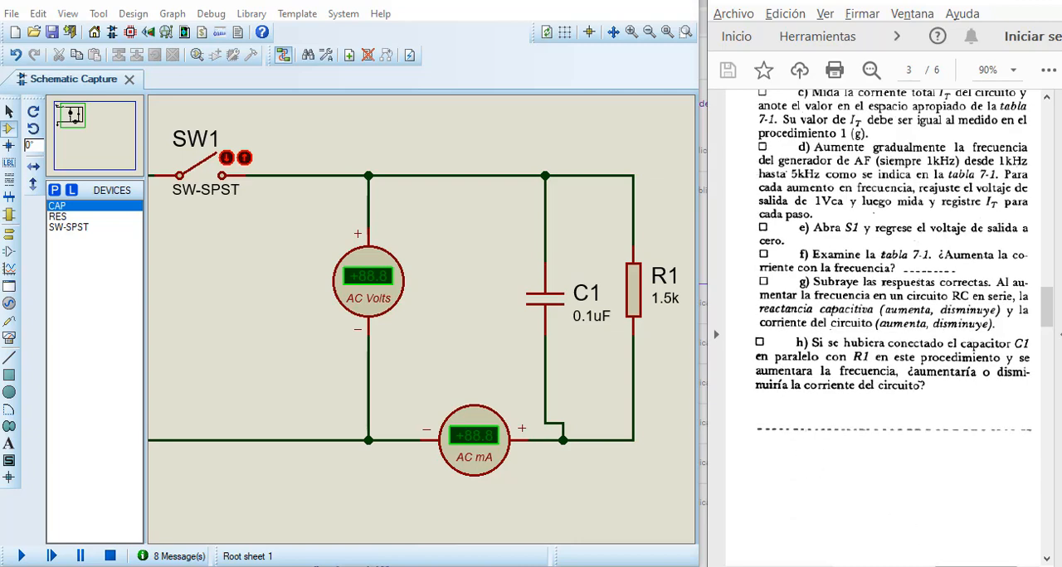
scroll(895, 445, down, 10)
scroll(896, 445, down, 4)
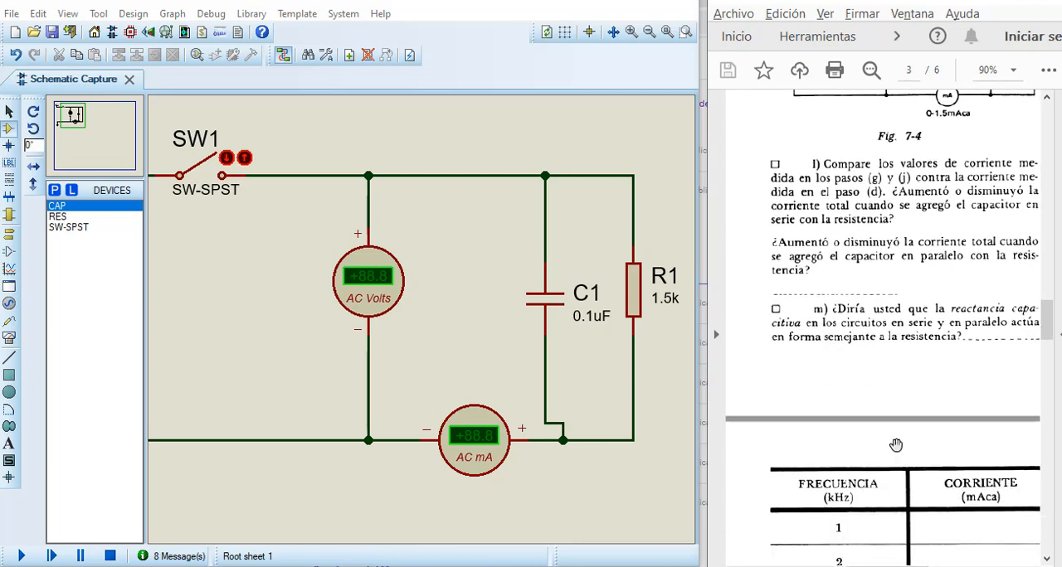
scroll(896, 446, down, 4)
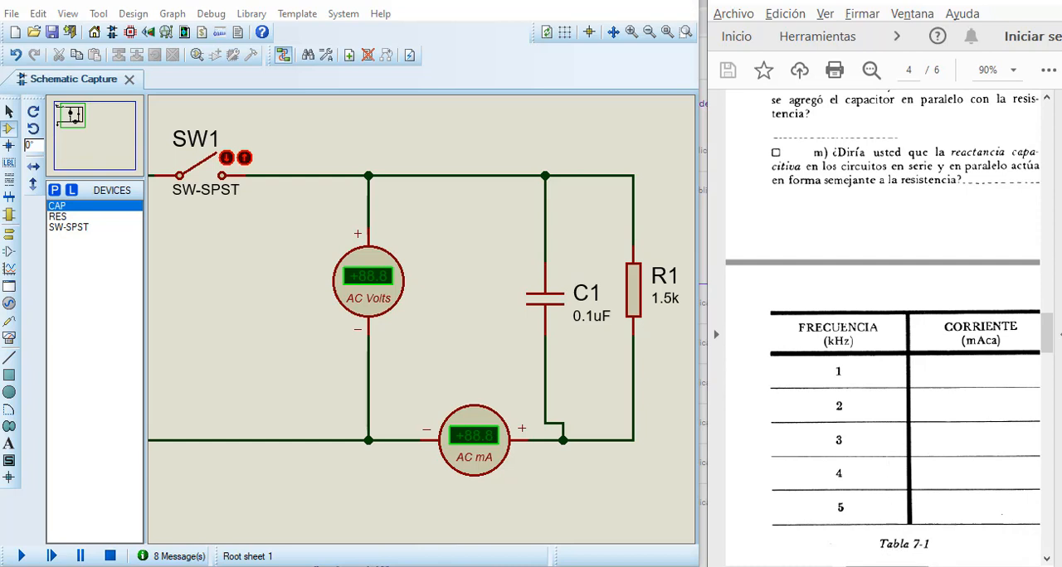
drag(900, 566, 906, 566)
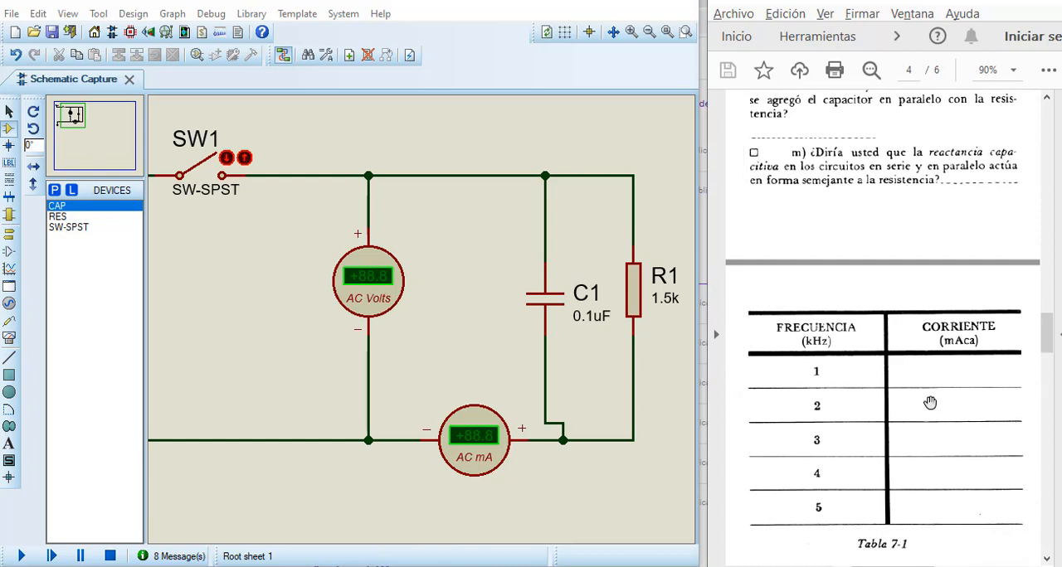
scroll(930, 403, up, 15)
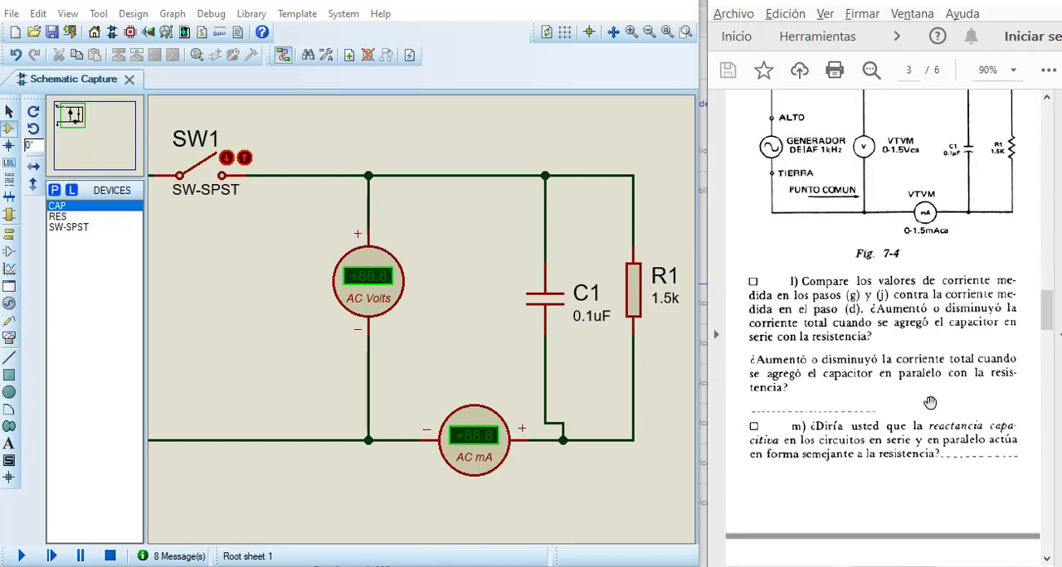
scroll(930, 404, up, 1)
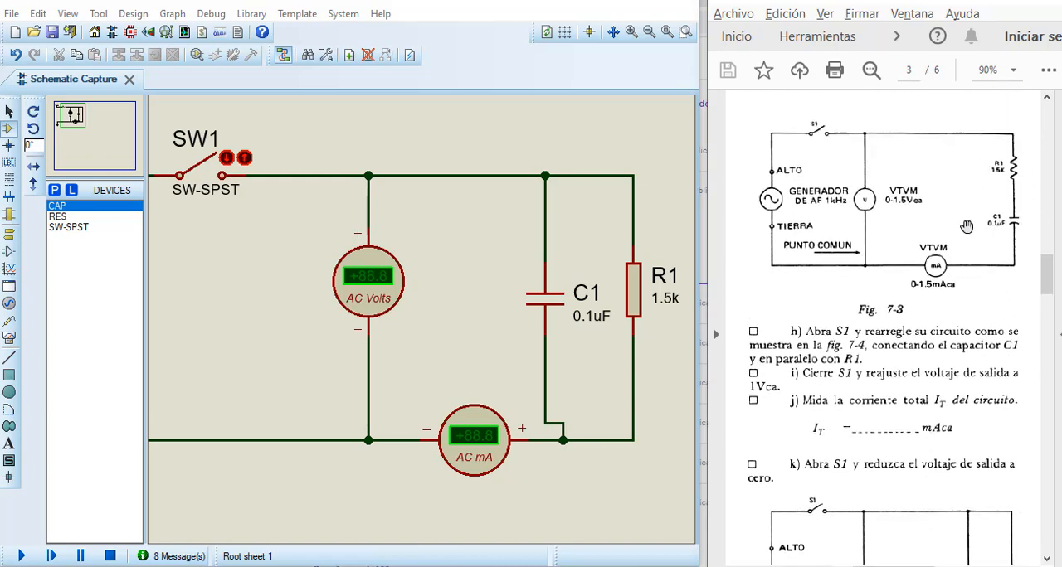
Step: Delete both wires attached to C1 and the wire between R1 and the AC ammeter
right_click(547, 371)
click(547, 371)
right_click(547, 371)
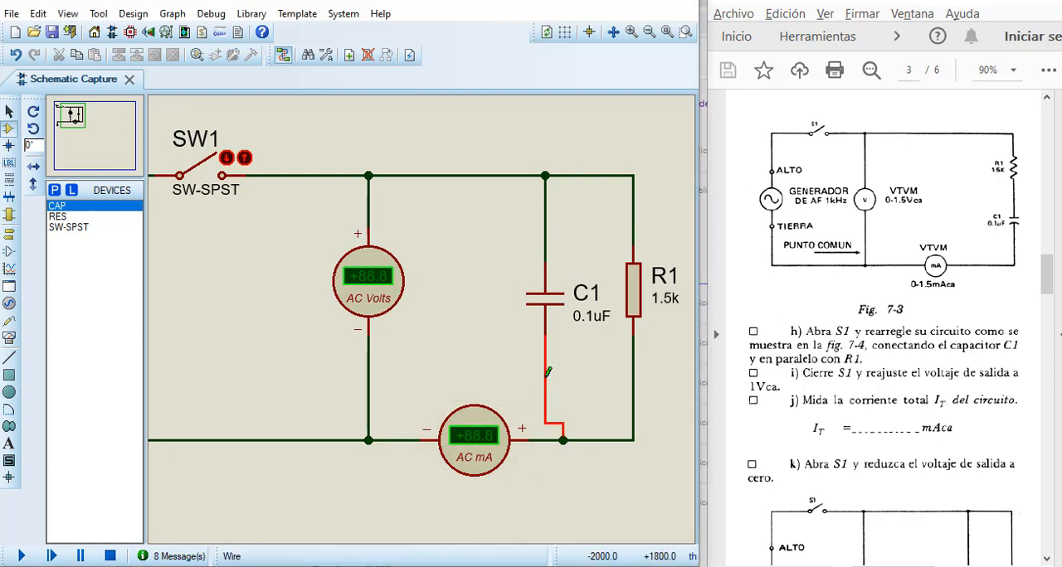
click(618, 210)
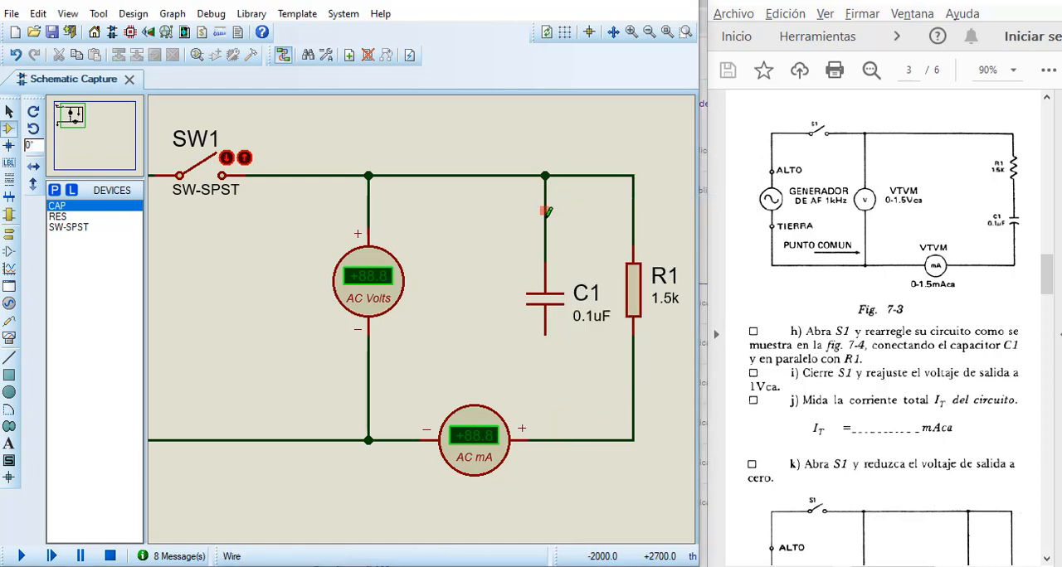
right_click(546, 214)
click(592, 259)
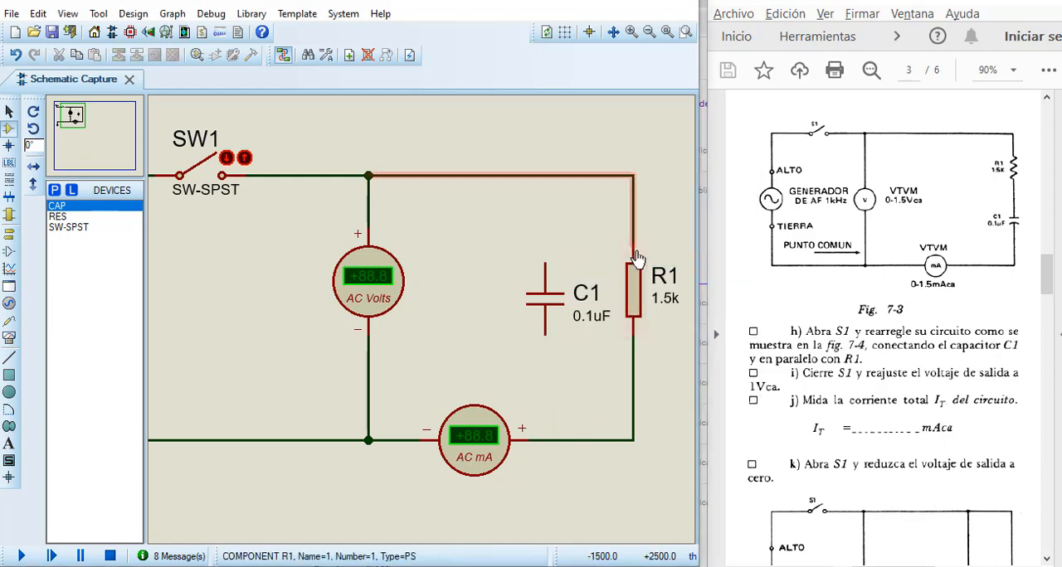
right_click(637, 387)
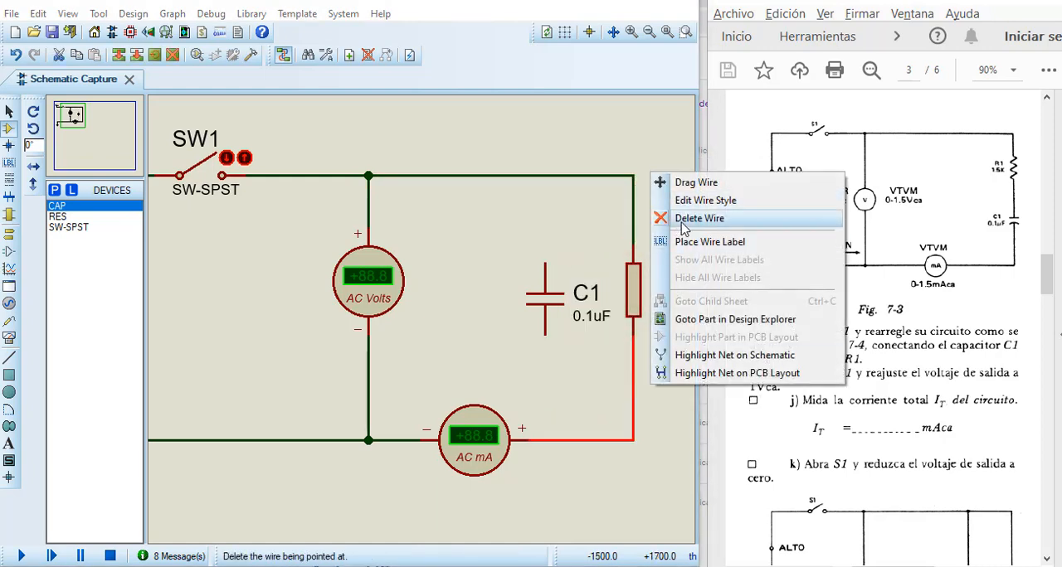
click(684, 219)
Step: Raise R1, place C1 directly beneath it, and wire R1, C1 and the AC ammeter's positive terminal in series as in Fig. 7-3
drag(633, 304, 634, 250)
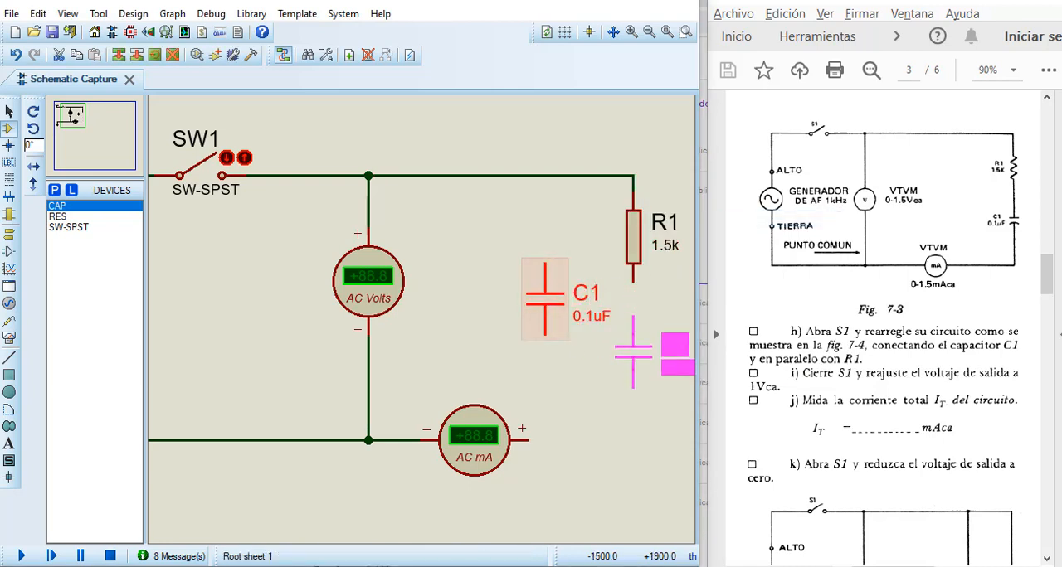
click(633, 350)
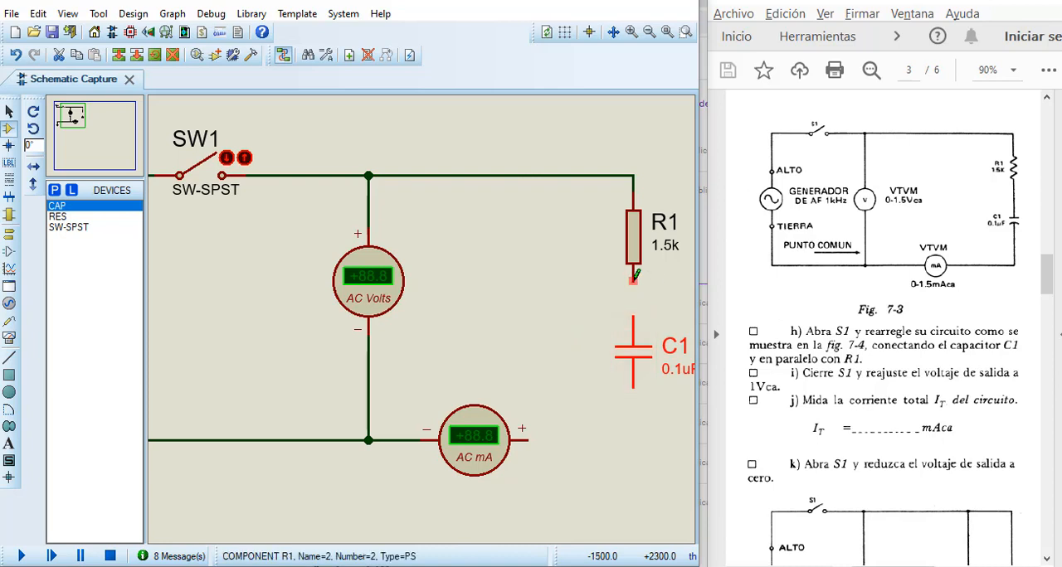
click(634, 316)
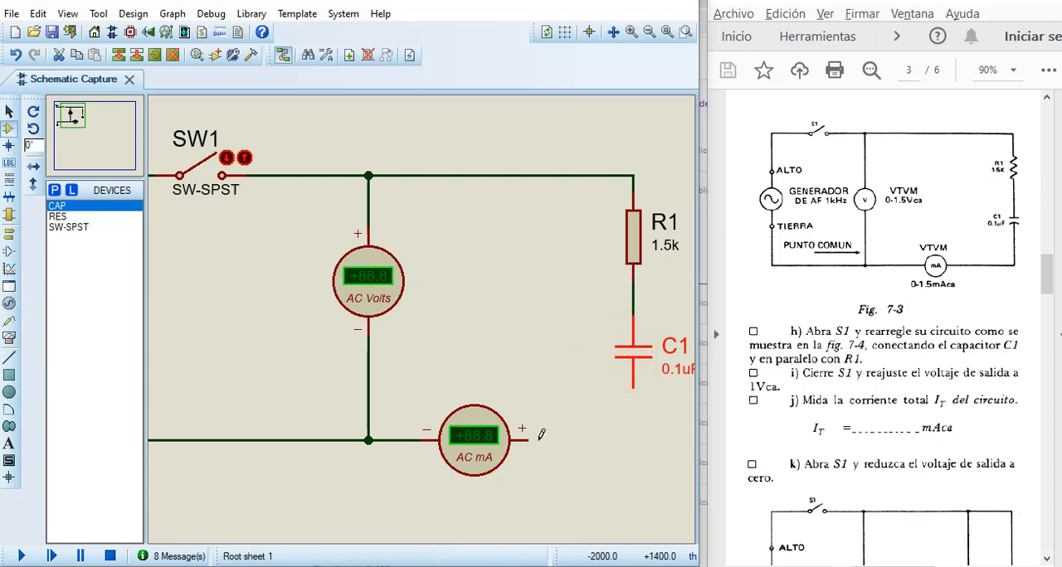
click(528, 439)
click(635, 390)
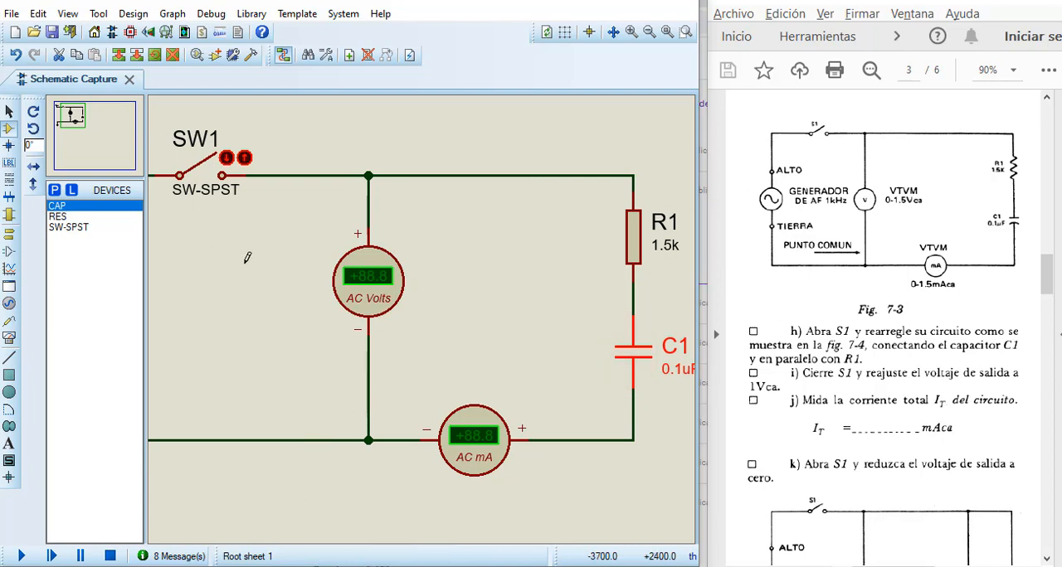
Step: Set the sine generator's frequency to 1k Hz, check its RMS amplitude, and accept the properties
scroll(240, 282, down, 1)
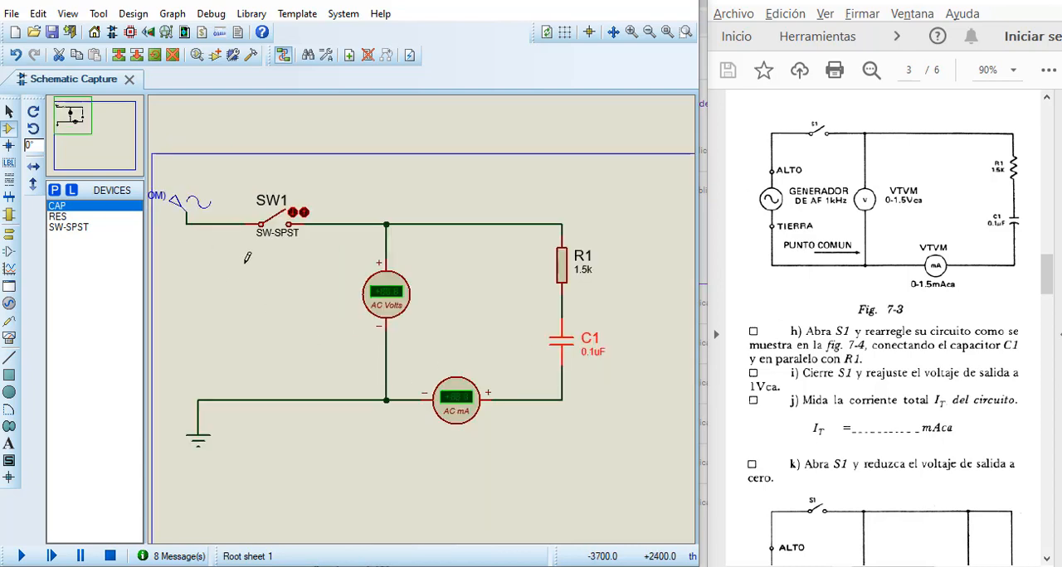
double_click(179, 206)
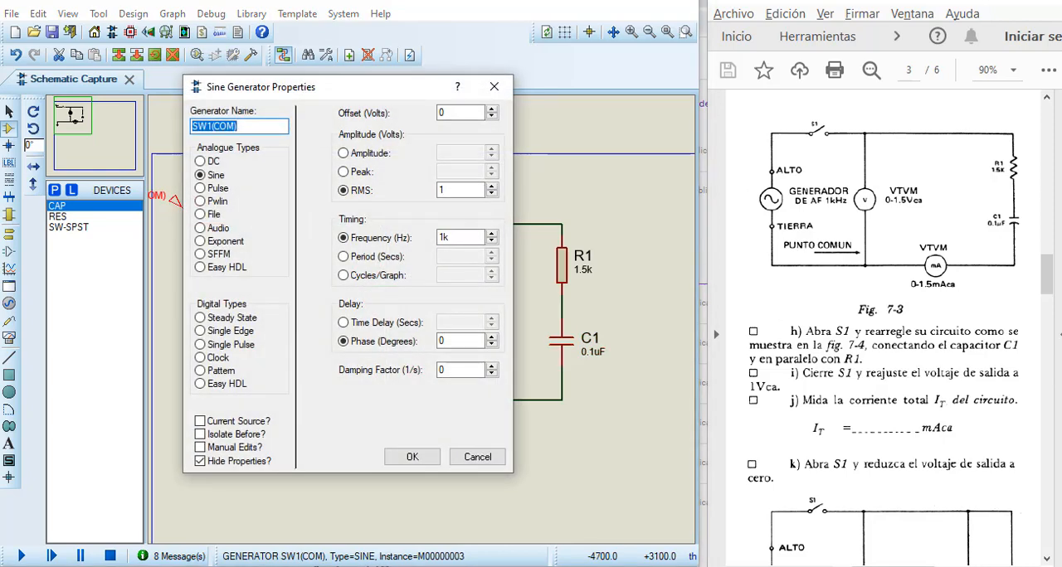
click(441, 238)
text(1k)
click(449, 192)
click(412, 458)
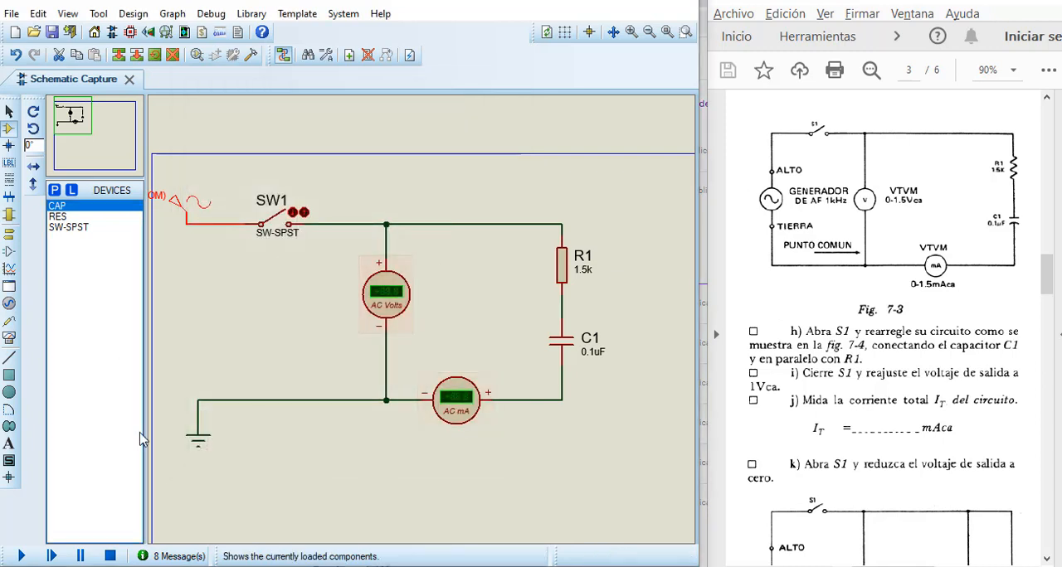
scroll(295, 317, up, 1)
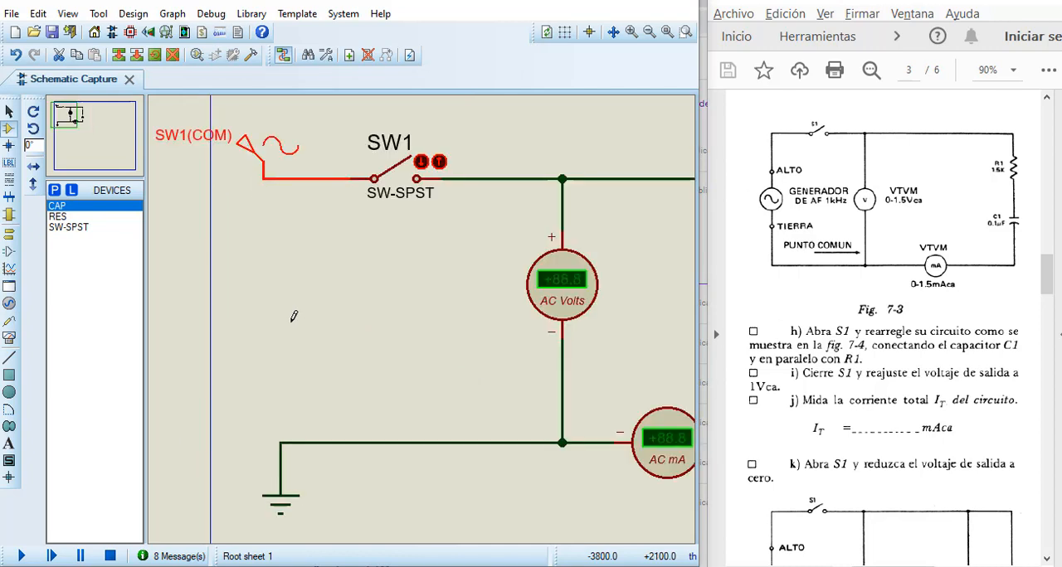
scroll(423, 314, down, 1)
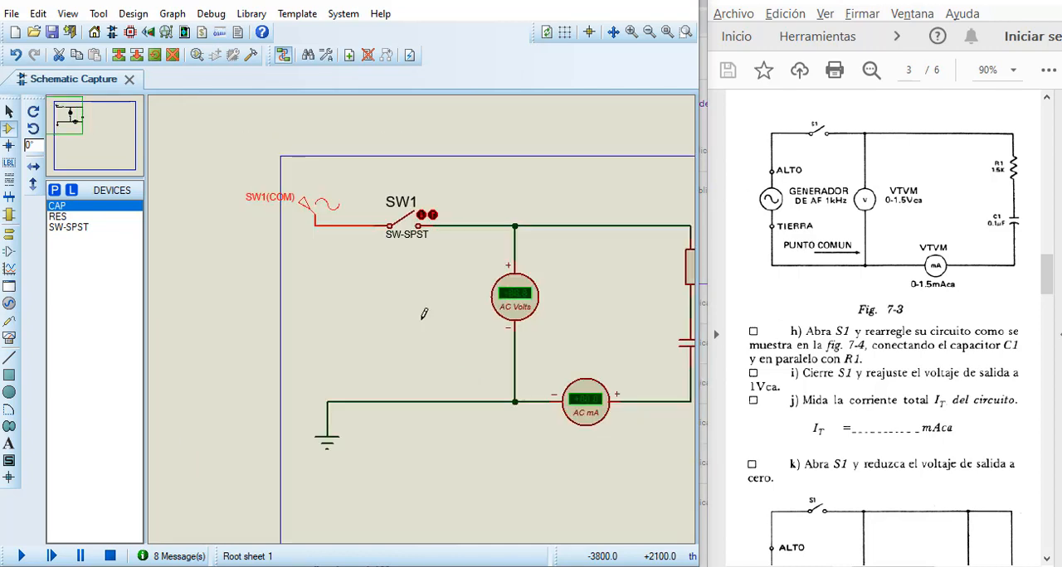
click(83, 145)
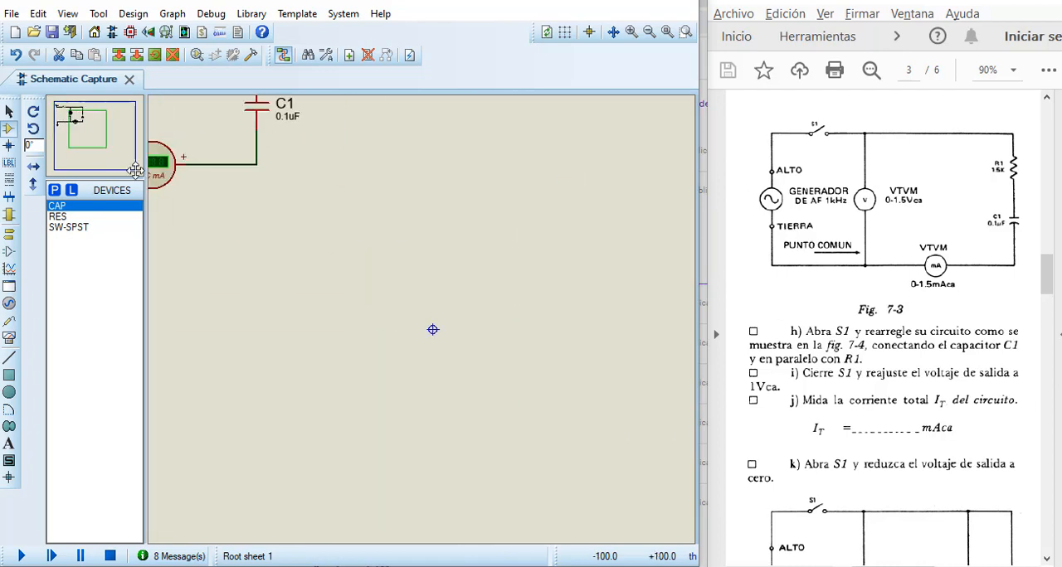
click(71, 115)
scroll(269, 290, up, 1)
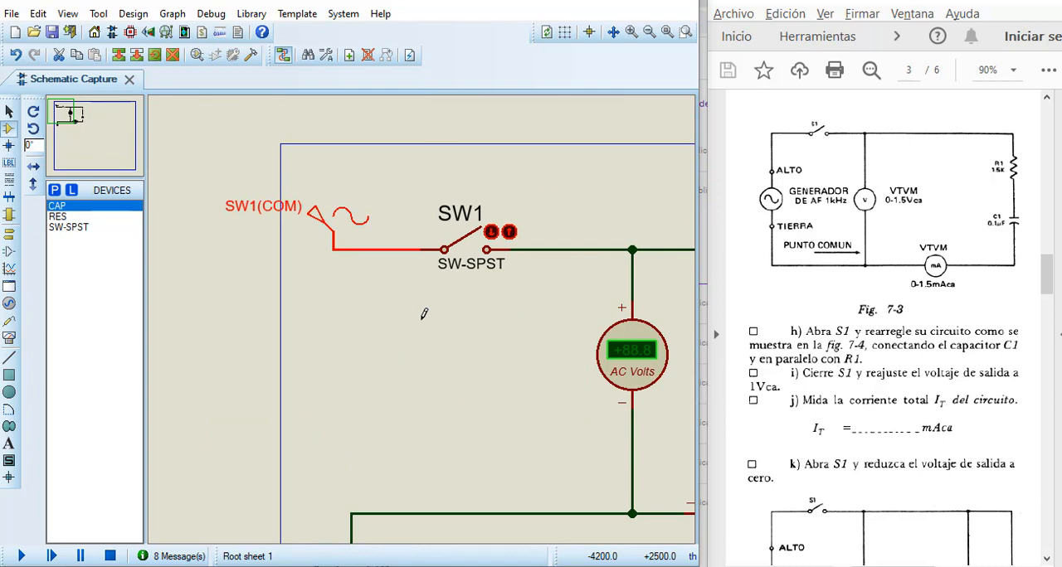
Step: Start simulating the rebuilt Fig. 7-3 circuit at 1 kHz and close SW1 to energize the meters
click(66, 124)
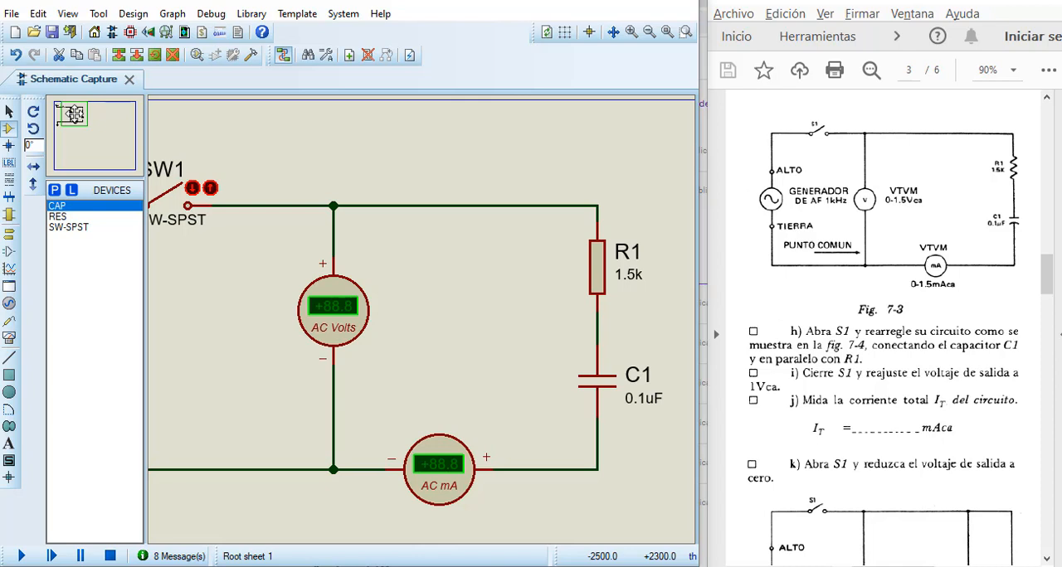
drag(75, 114, 67, 115)
click(67, 115)
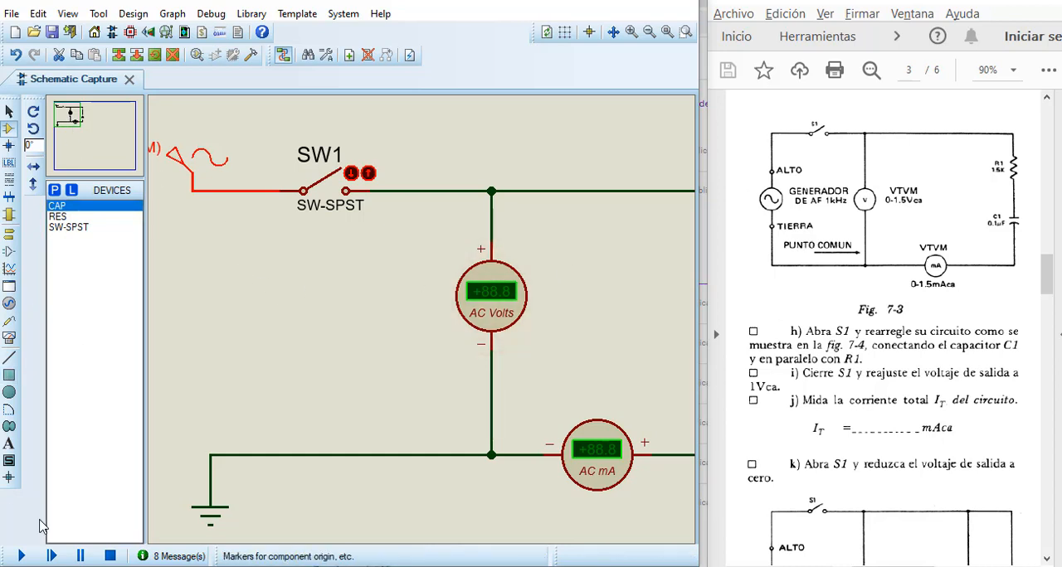
click(20, 557)
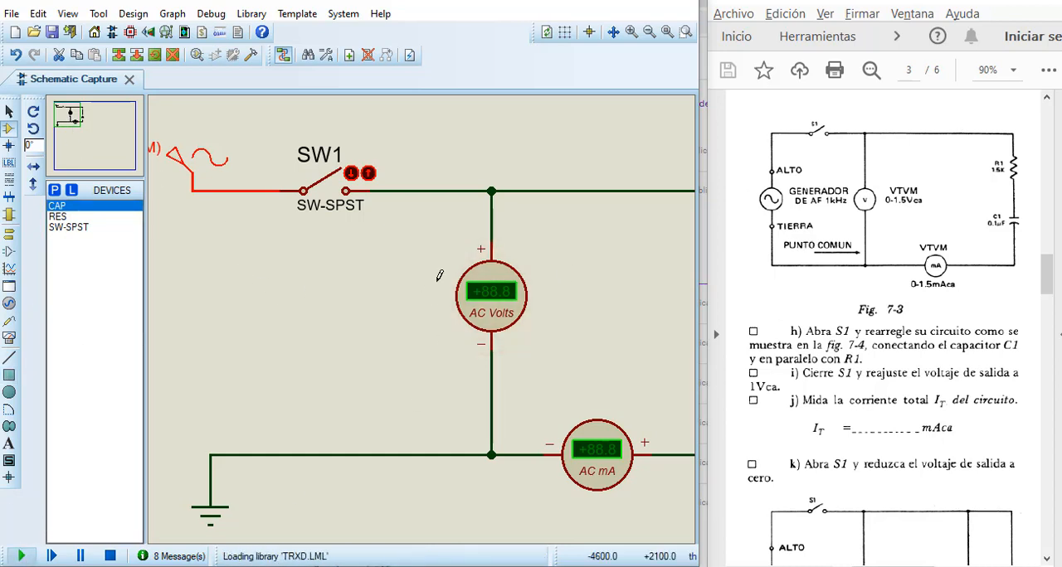
click(352, 176)
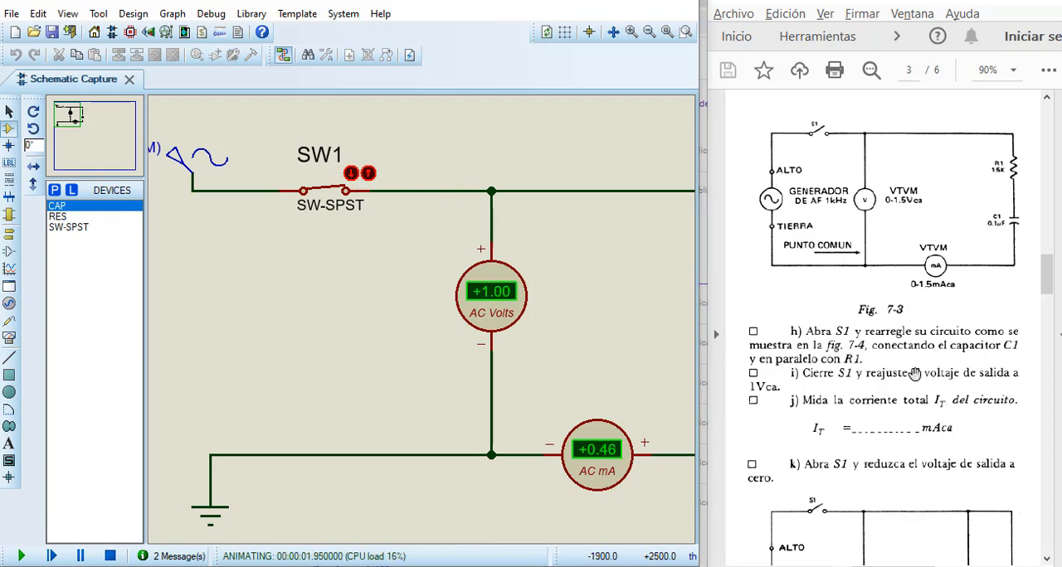
Step: Read the AC ammeter for the 1 kHz row of Table 7-1, and end the run with SW1 open
scroll(914, 374, down, 3)
scroll(914, 374, down, 15)
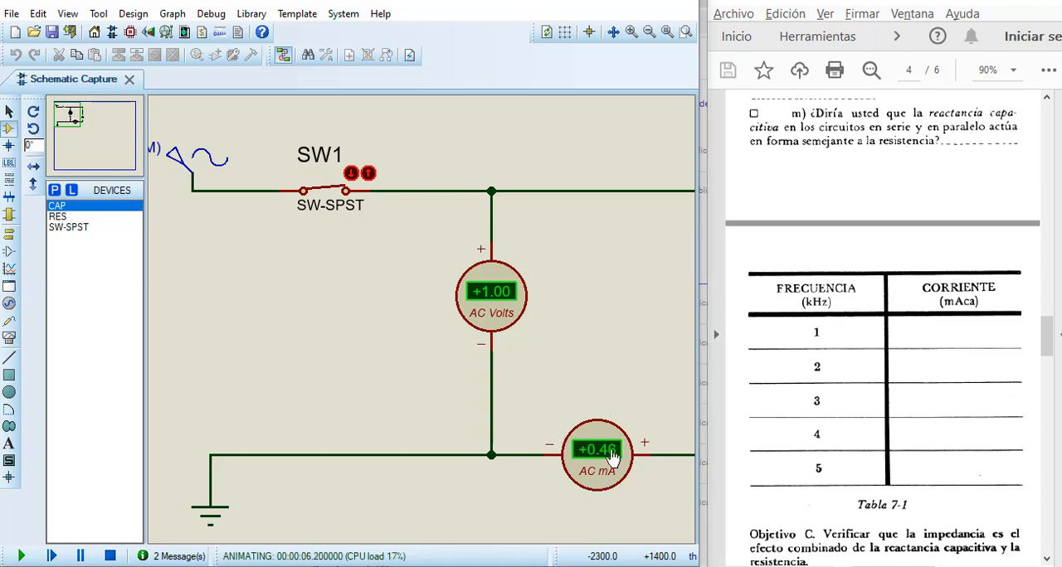
scroll(609, 455, down, 1)
scroll(581, 439, up, 1)
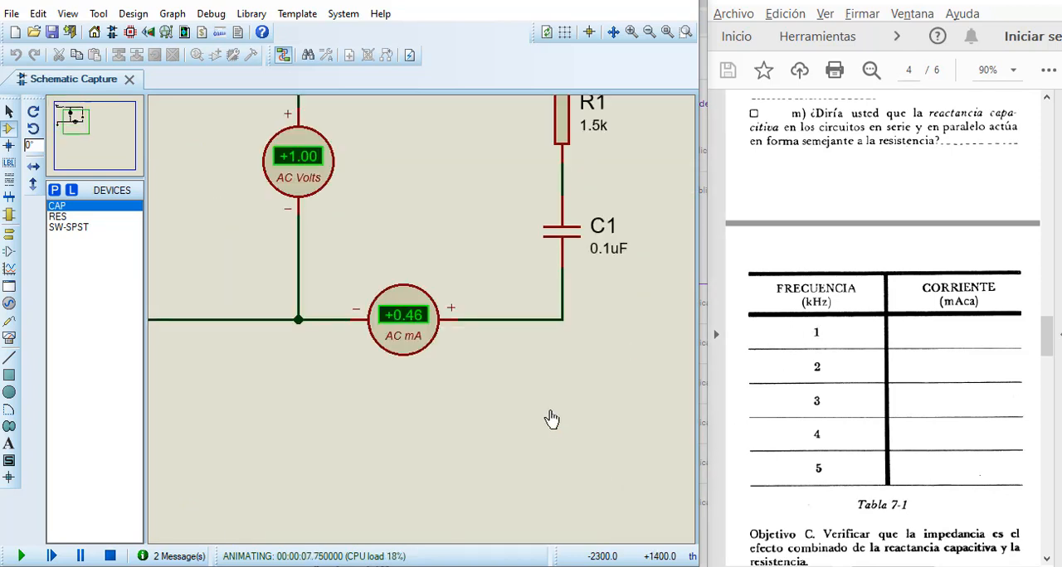
scroll(242, 240, down, 1)
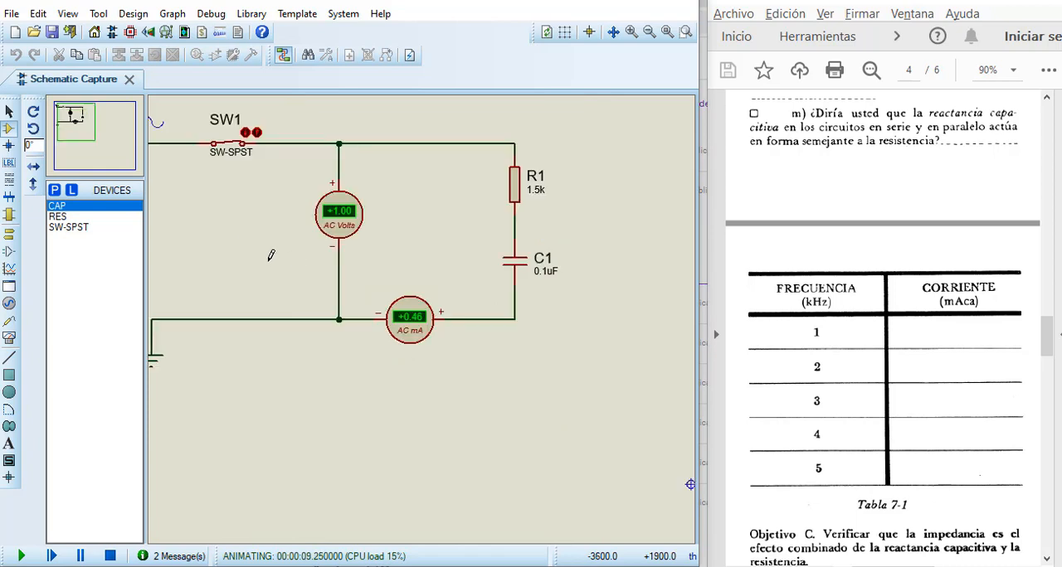
scroll(270, 256, up, 1)
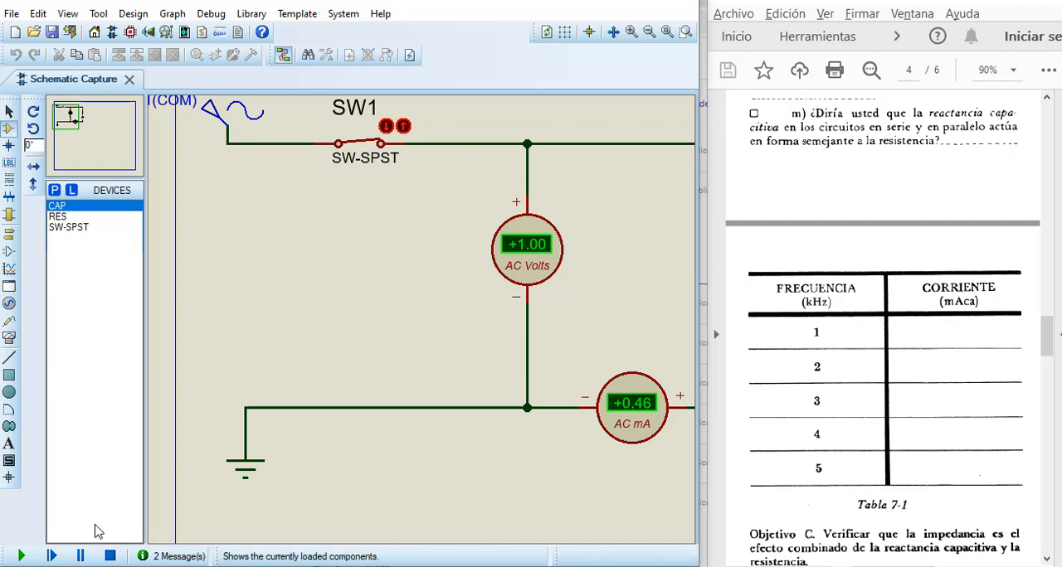
click(404, 129)
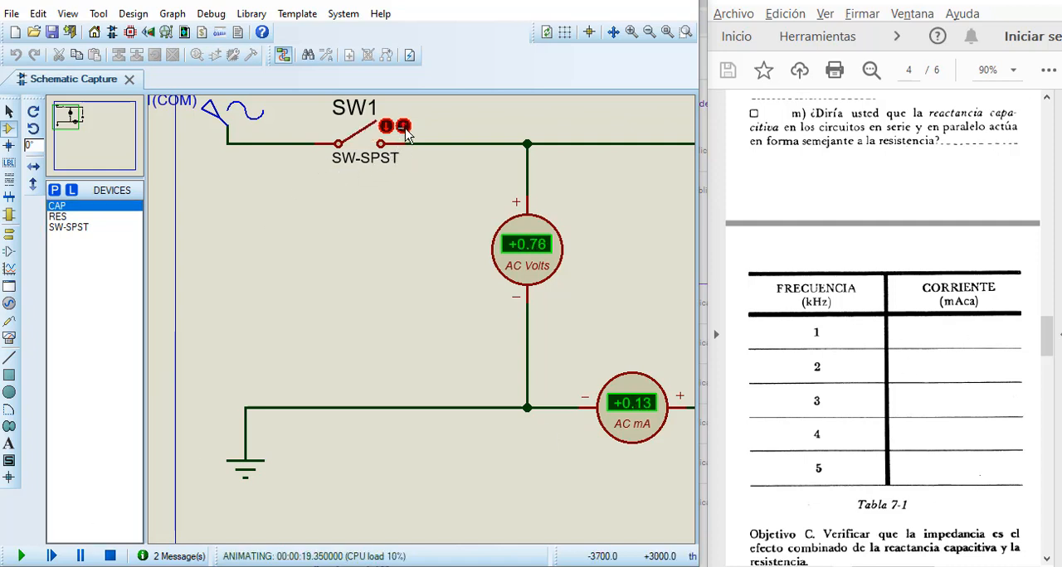
click(109, 556)
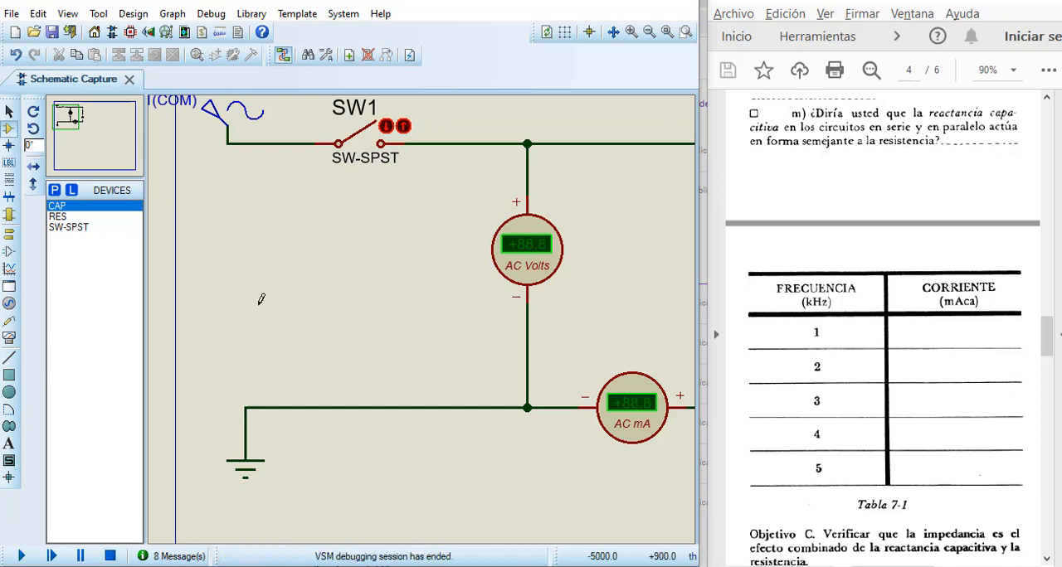
Step: Set the sine generator's frequency to 2k Hz and accept the properties
double_click(219, 130)
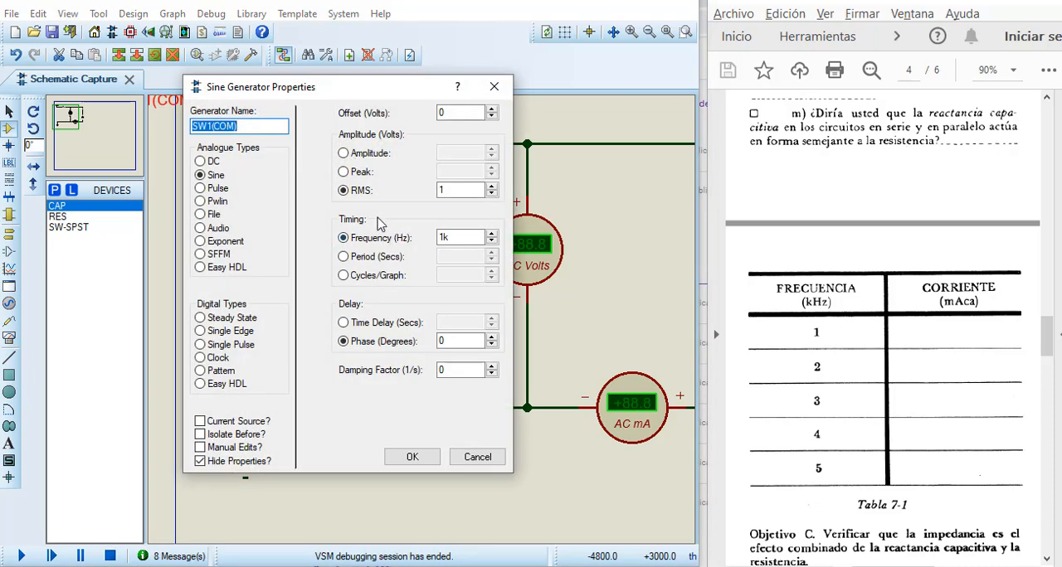
click(460, 238)
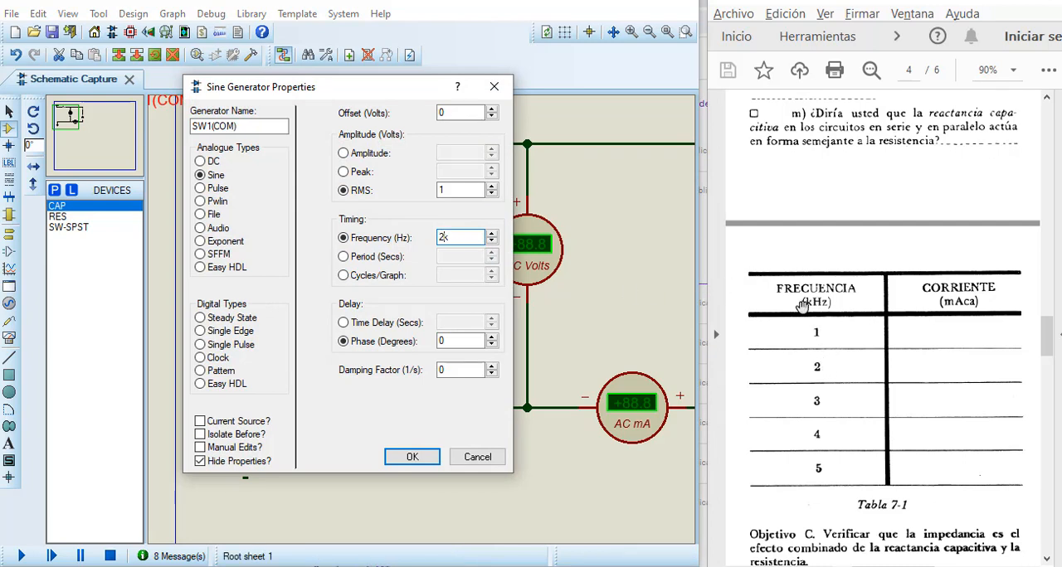
click(412, 457)
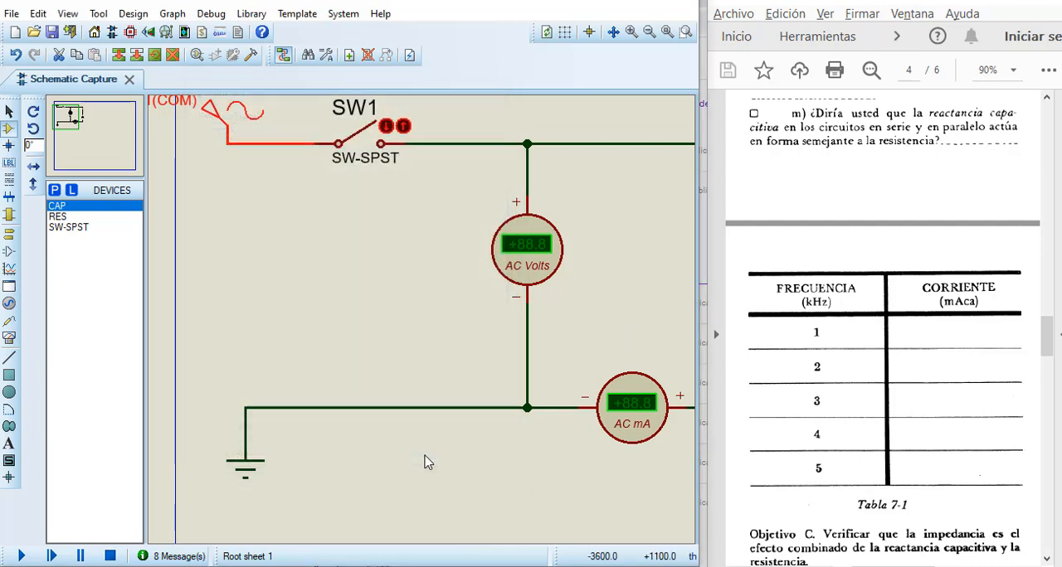
Step: Simulate the circuit at 2 kHz with SW1 closed to measure the current, and end the run with SW1 open
click(30, 559)
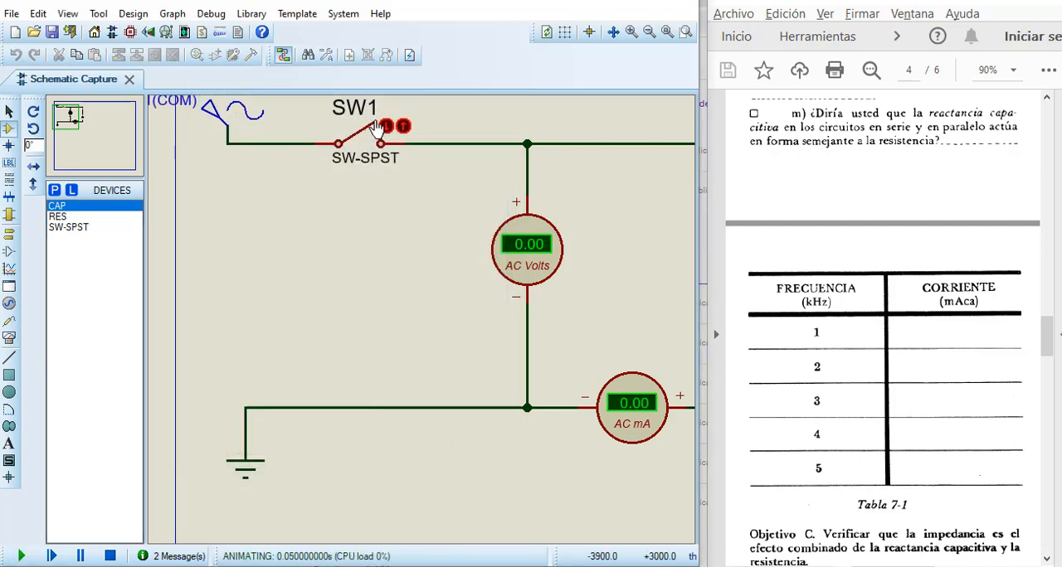
click(386, 127)
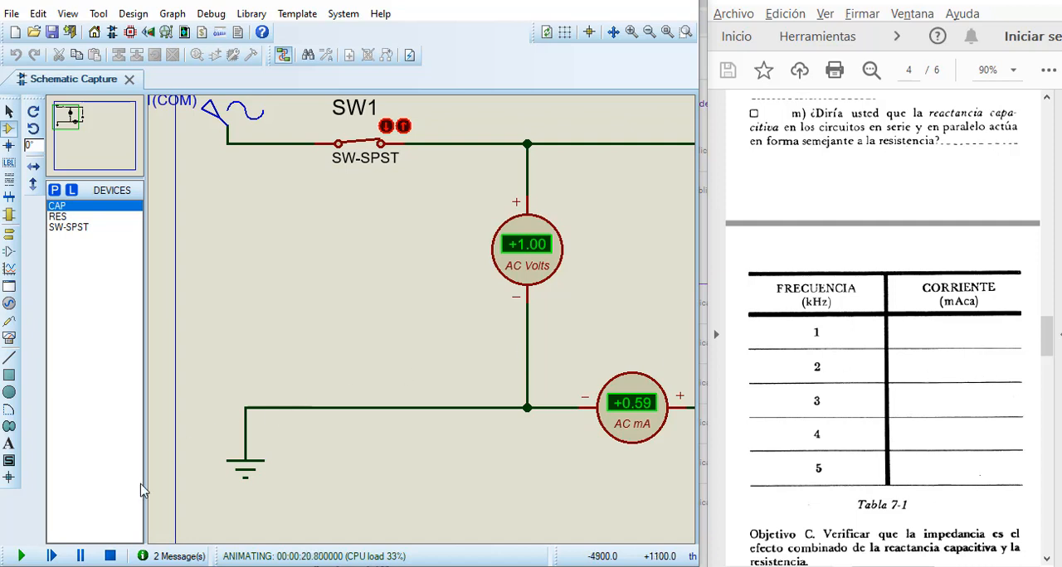
click(404, 126)
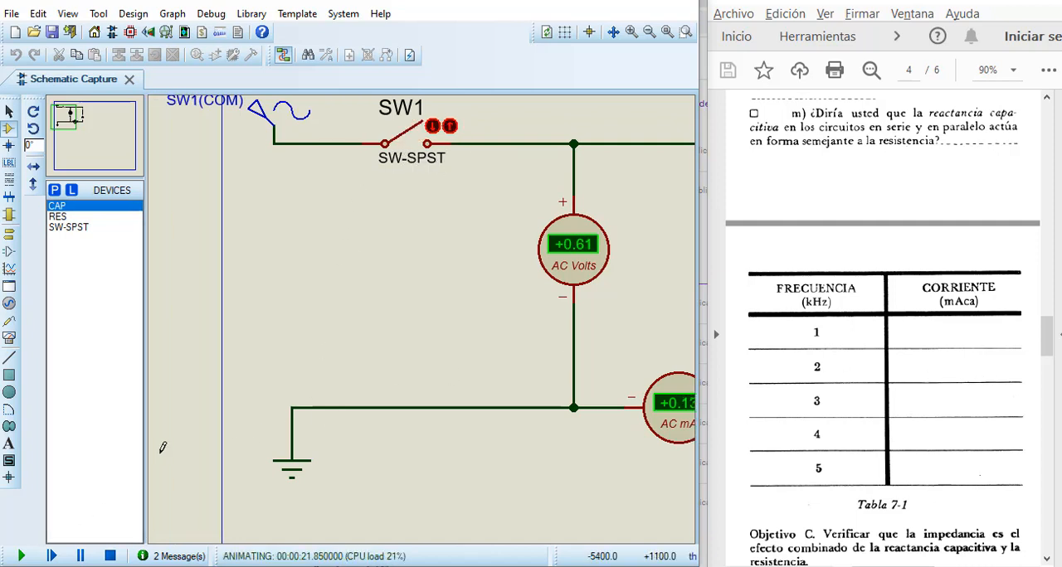
click(110, 557)
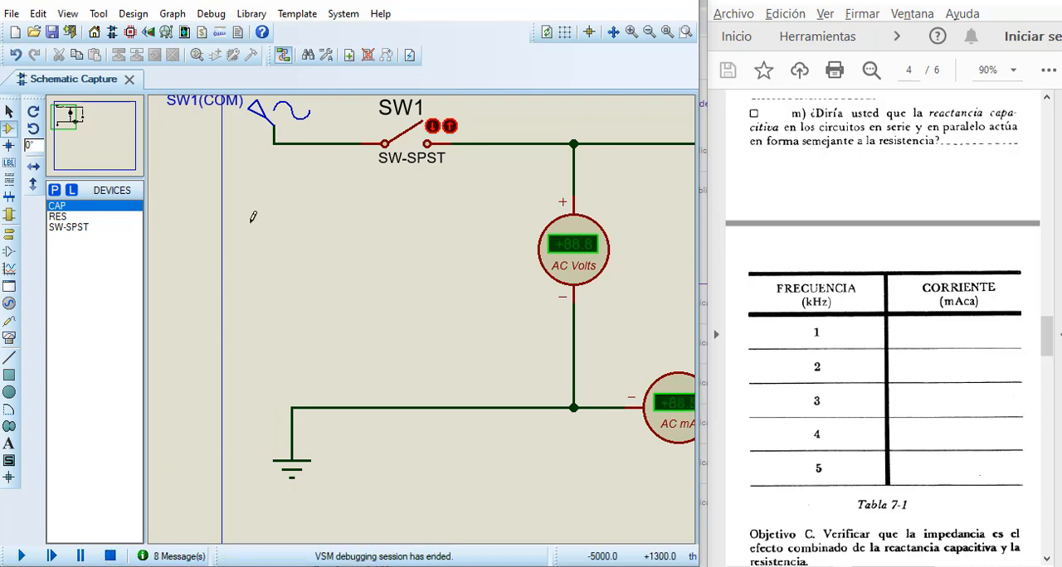
Step: Set the sine generator's frequency to 3k Hz and accept the properties
double_click(249, 111)
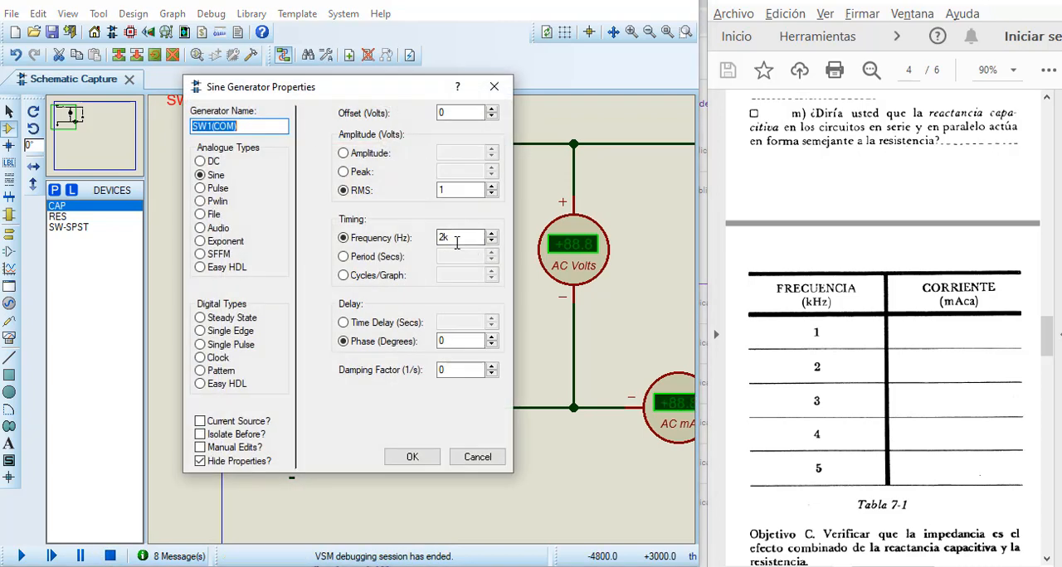
click(444, 238)
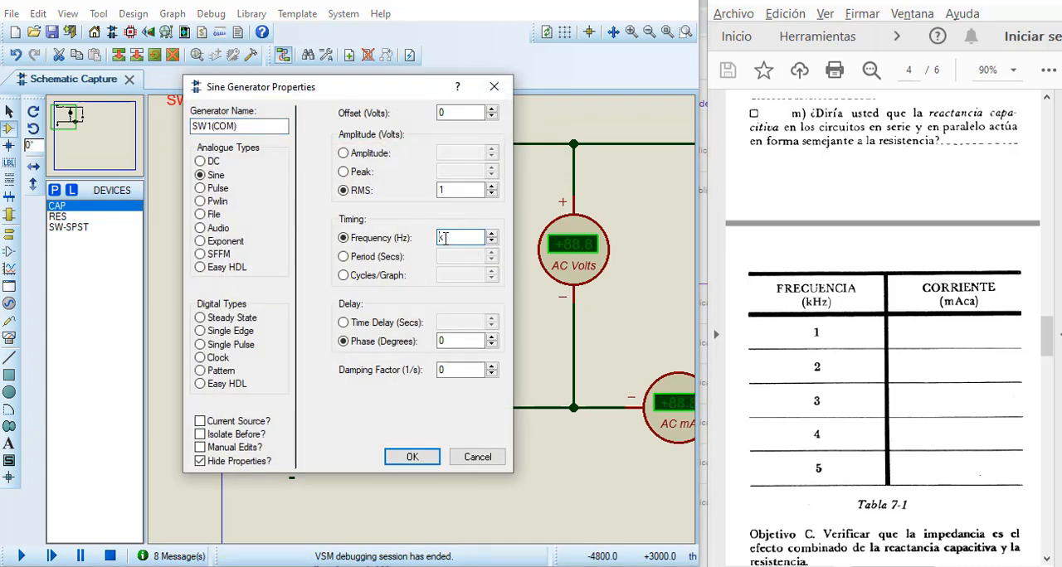
click(409, 457)
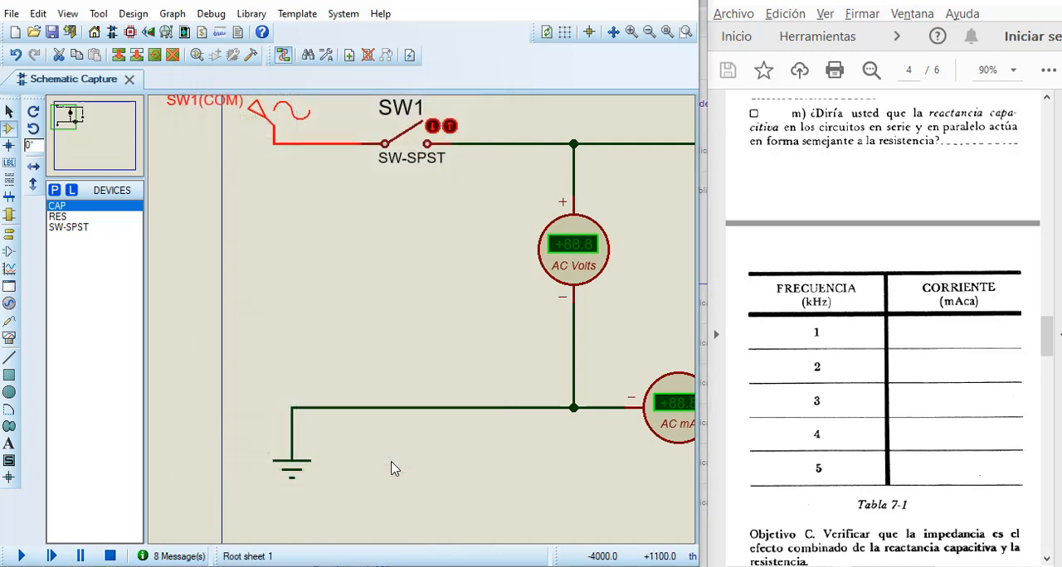
Step: Simulate the circuit at 3 kHz with SW1 closed to measure the current, and end the run with SW1 open
click(70, 126)
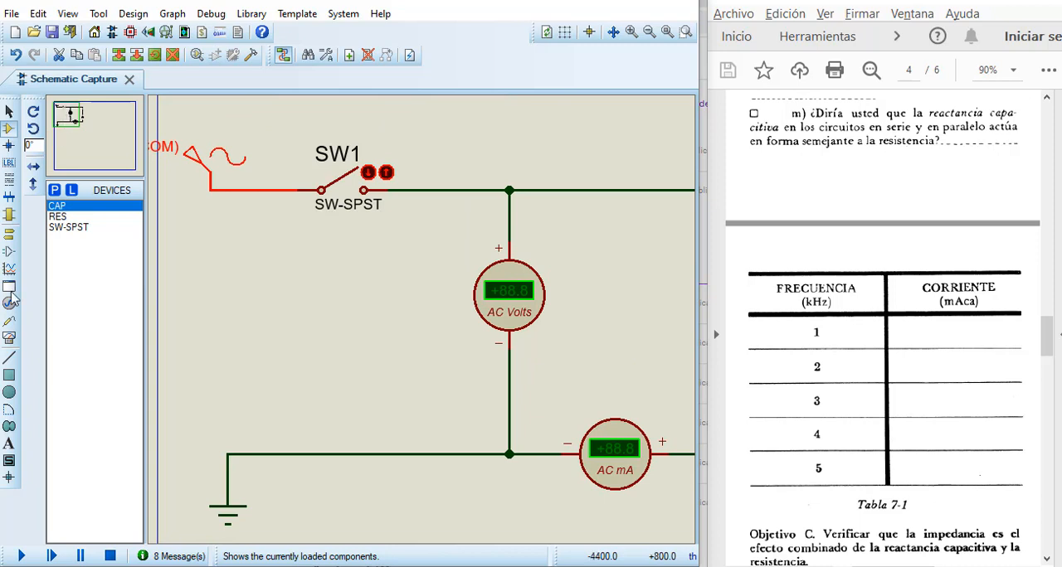
click(21, 556)
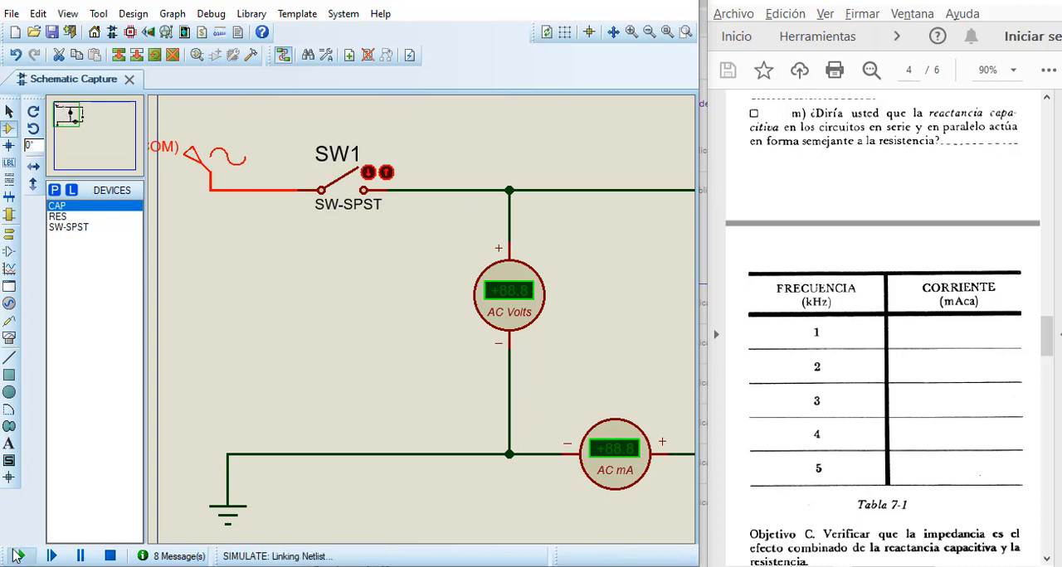
click(368, 179)
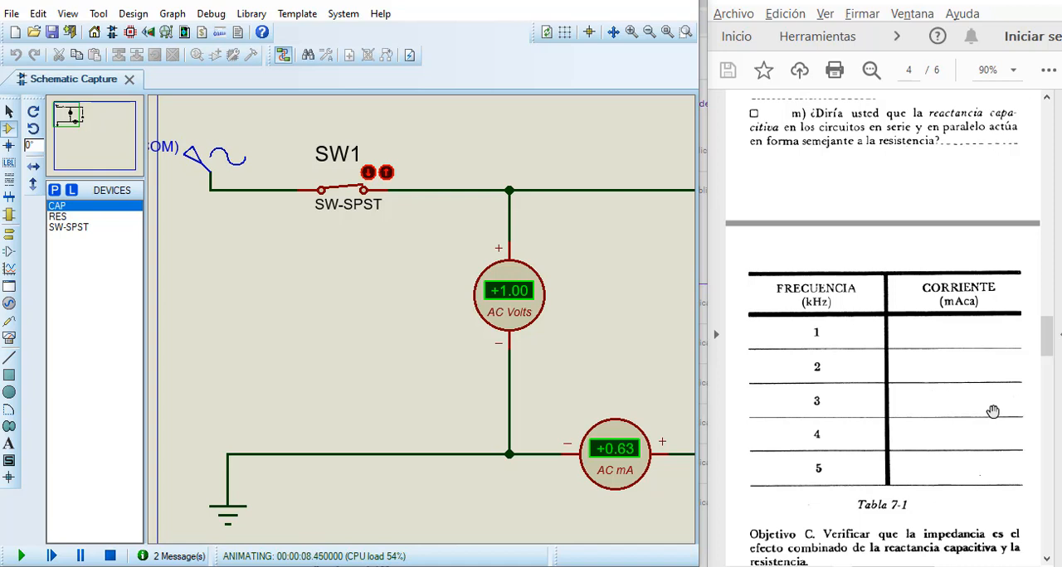
click(386, 172)
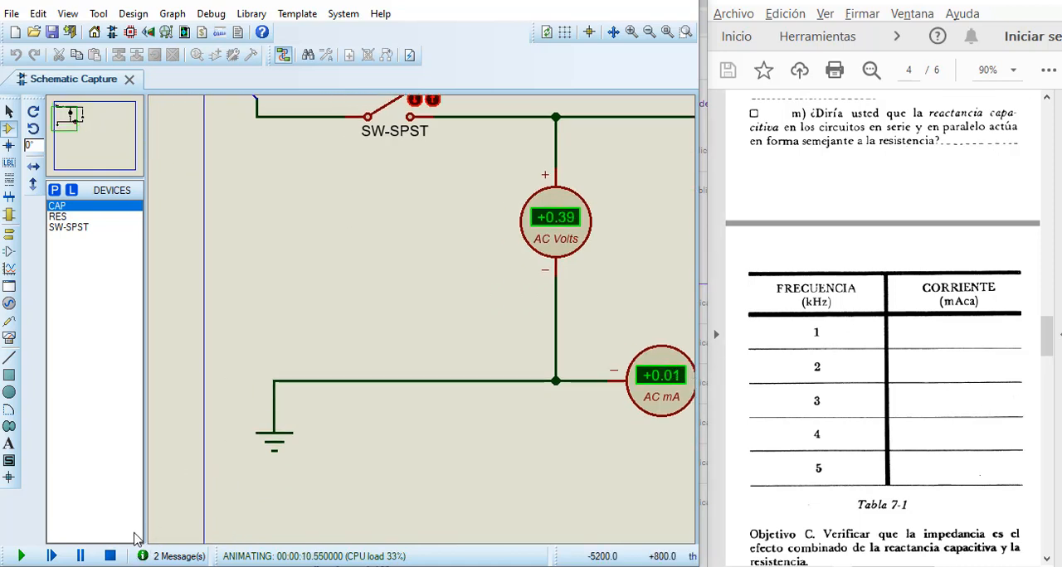
click(111, 557)
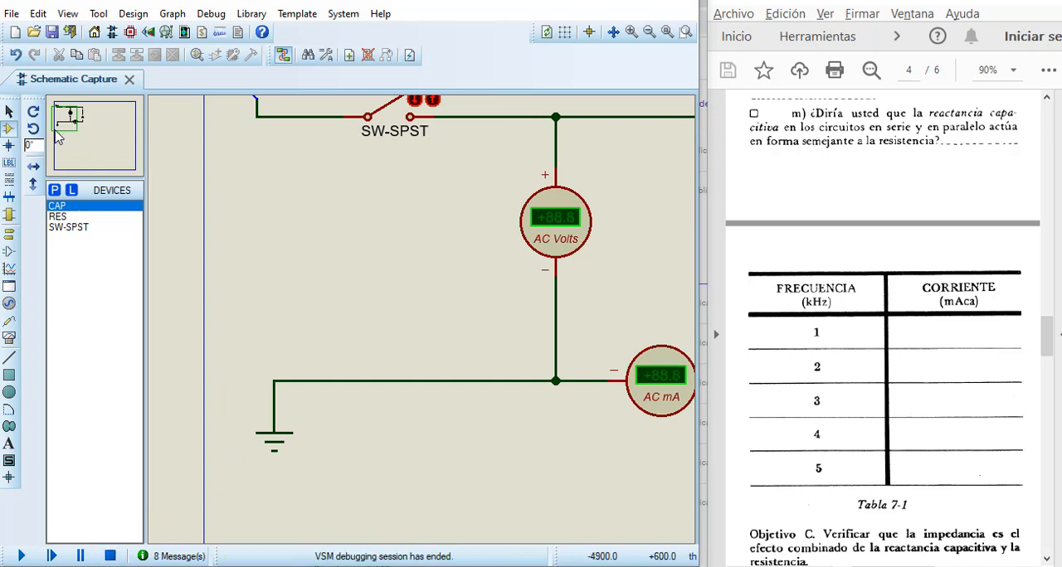
Step: Set the sine generator's frequency to 4k Hz and accept the properties
click(58, 137)
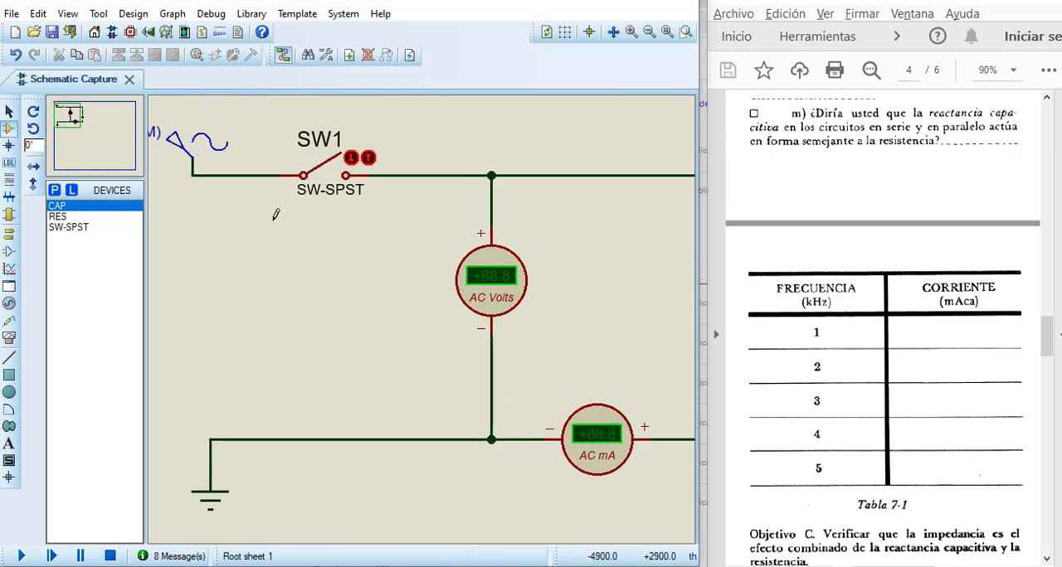
double_click(171, 139)
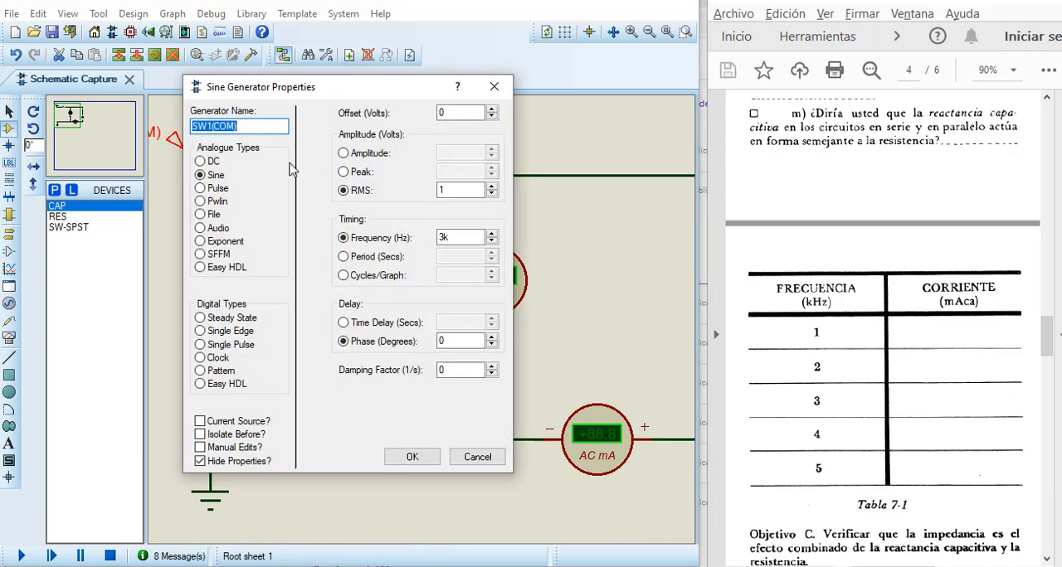
click(441, 238)
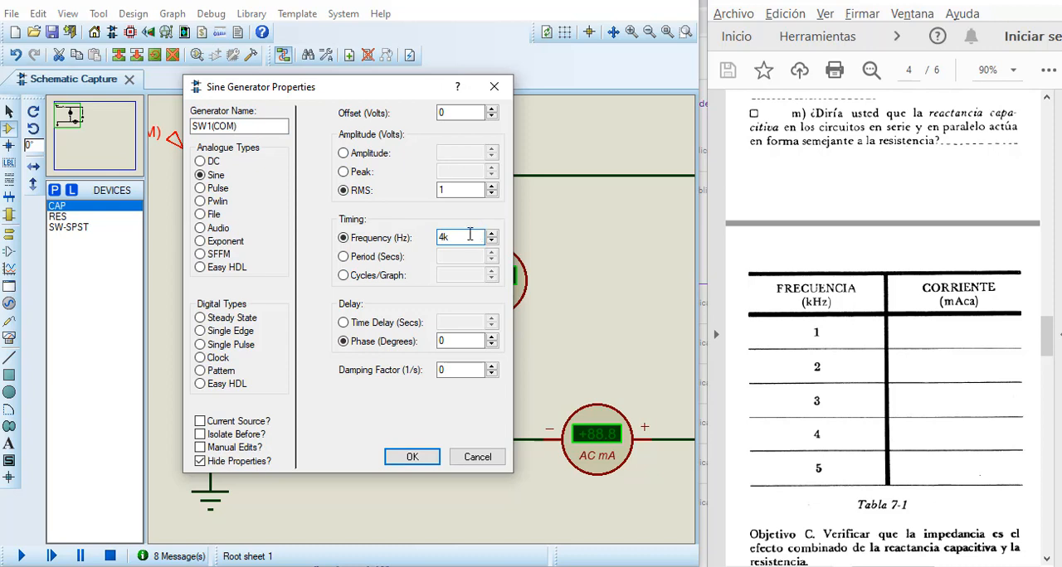
click(404, 459)
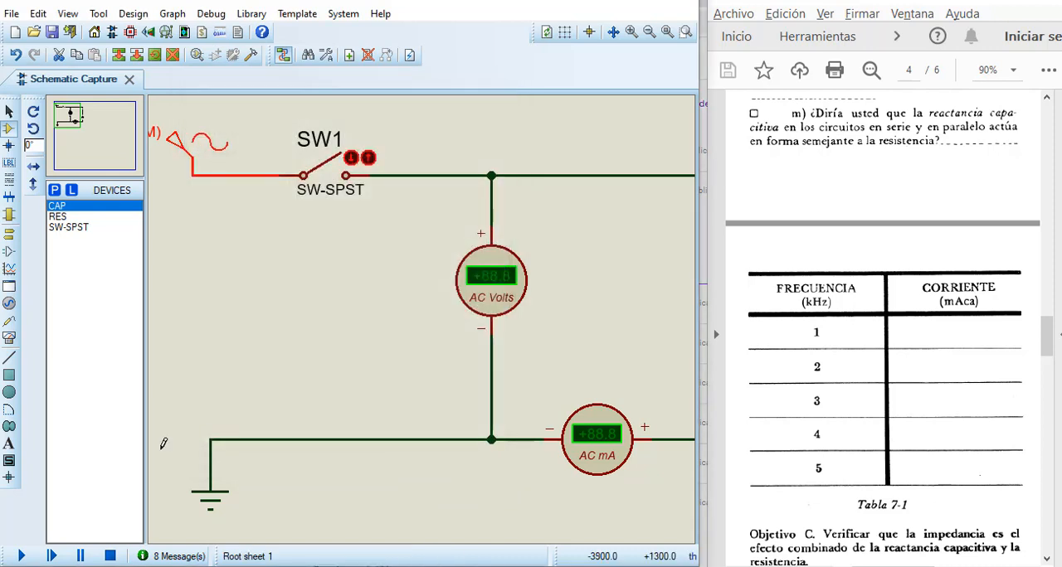
Step: Simulate the circuit at 4 kHz with SW1 closed to measure the current, and end the run with SW1 open
click(20, 556)
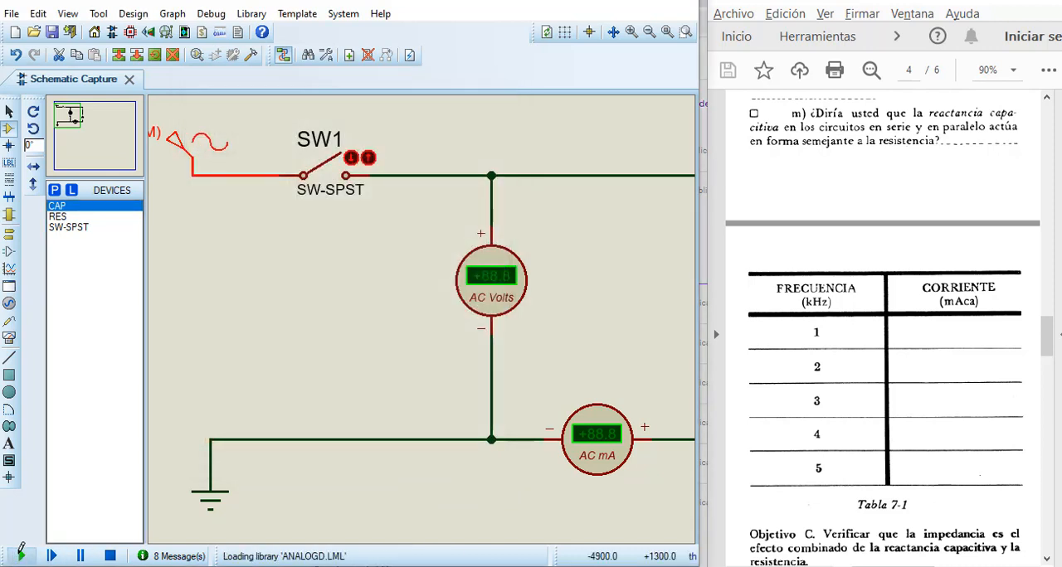
click(348, 156)
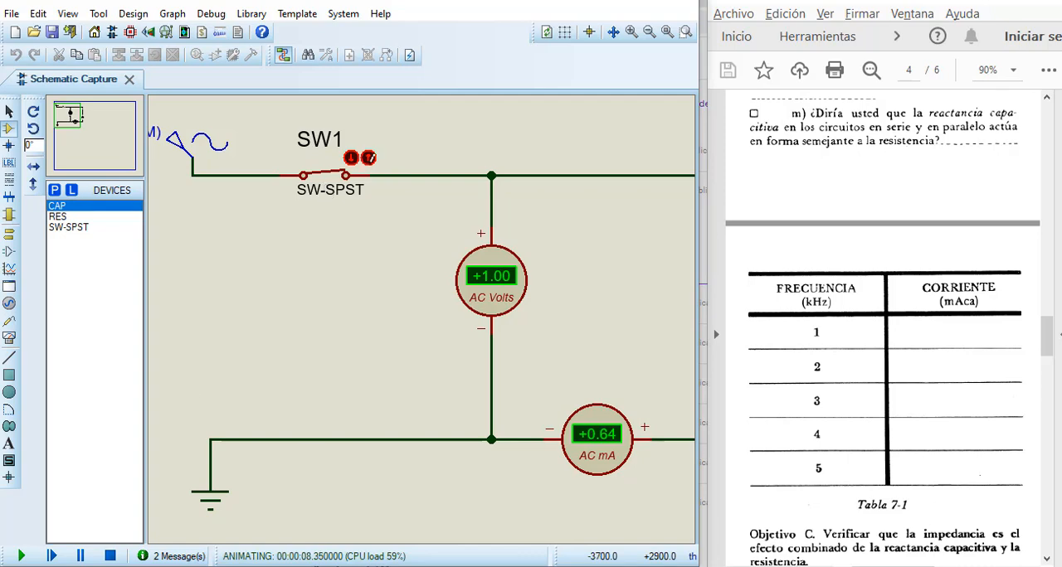
click(370, 159)
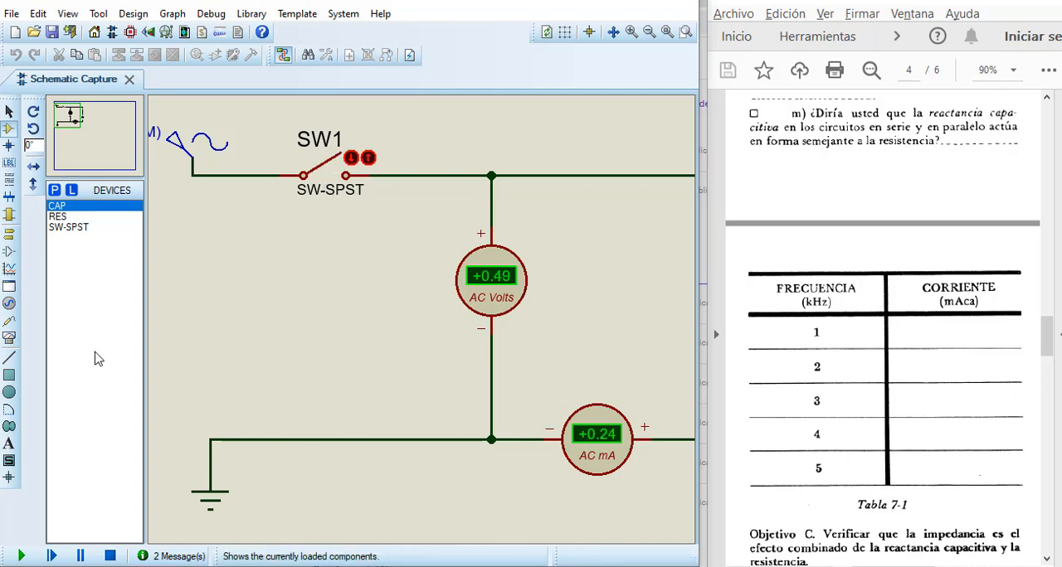
click(109, 556)
Step: Set the sine generator's frequency to 5k Hz and accept the properties
double_click(199, 143)
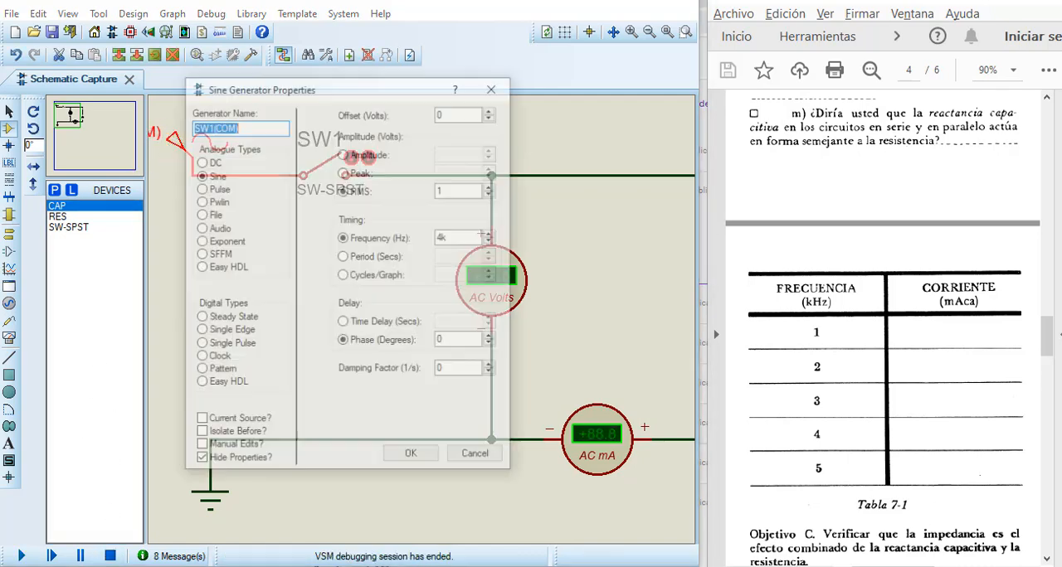
click(461, 236)
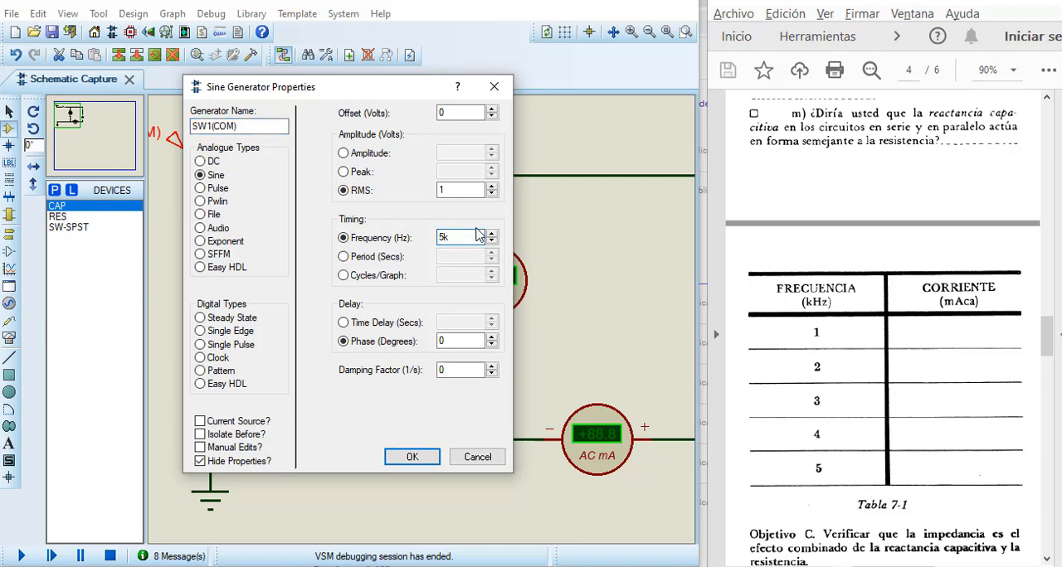
click(412, 456)
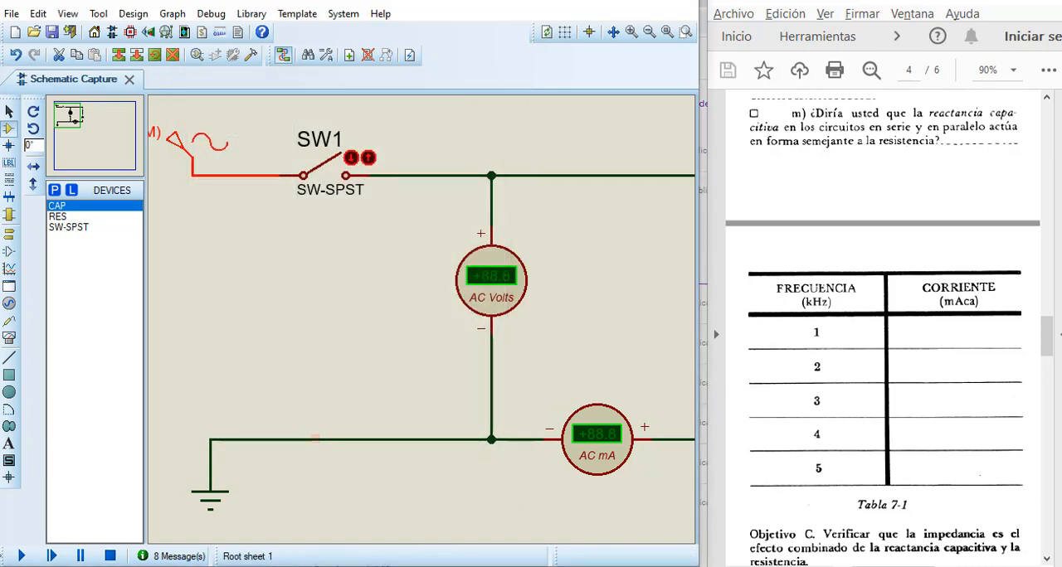
Step: Simulate the circuit at 5 kHz with SW1 closed to measure the current, and end the run with SW1 open
click(22, 560)
click(351, 158)
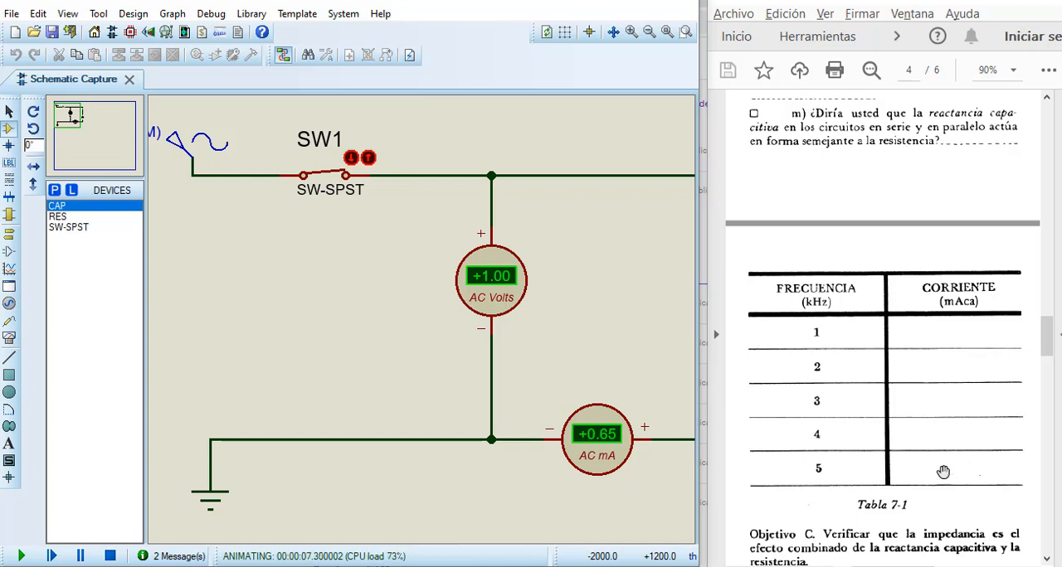
click(369, 159)
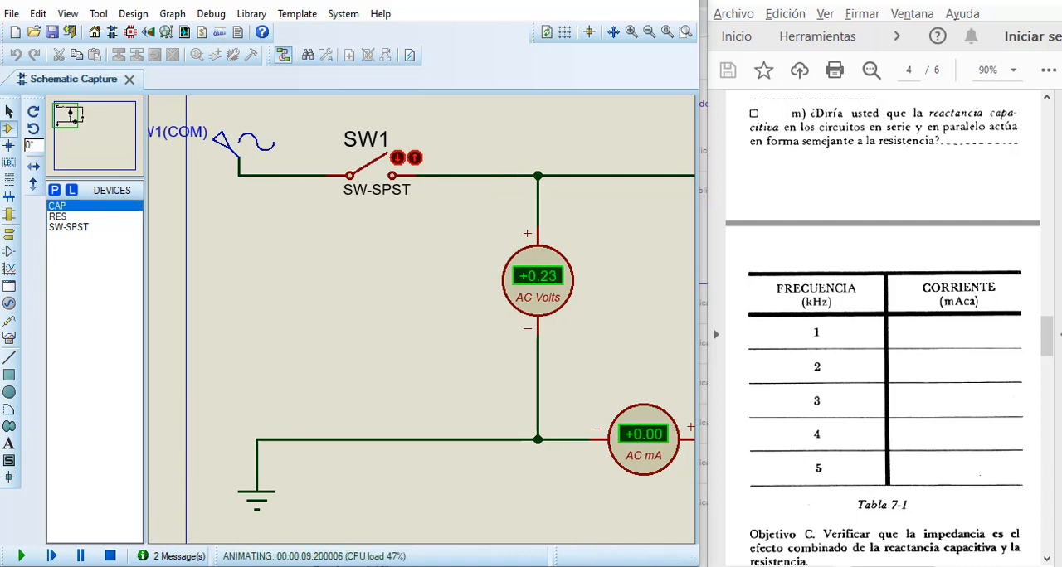
click(110, 556)
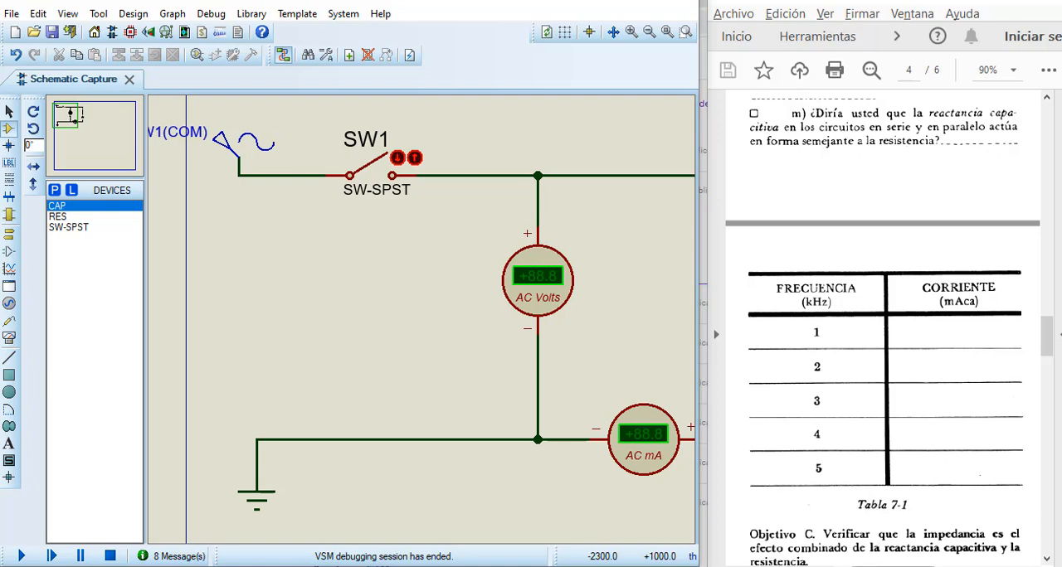
Step: Examine the lab guide's questions about Table 7-1 and the Objective C instructions for calculating reactance and impedance
scroll(926, 452, down, 5)
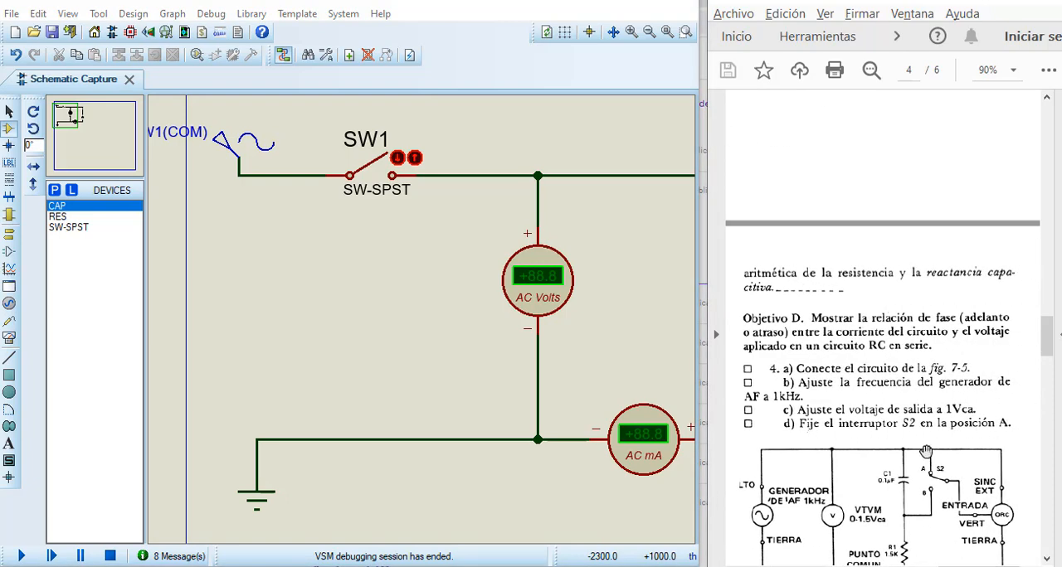
scroll(924, 345, up, 3)
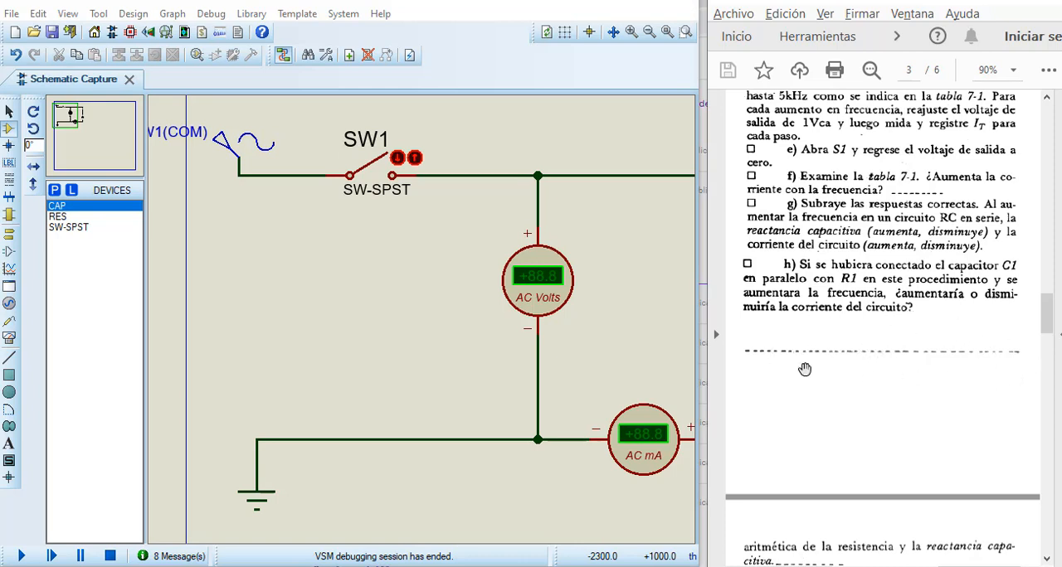
scroll(787, 381, down, 4)
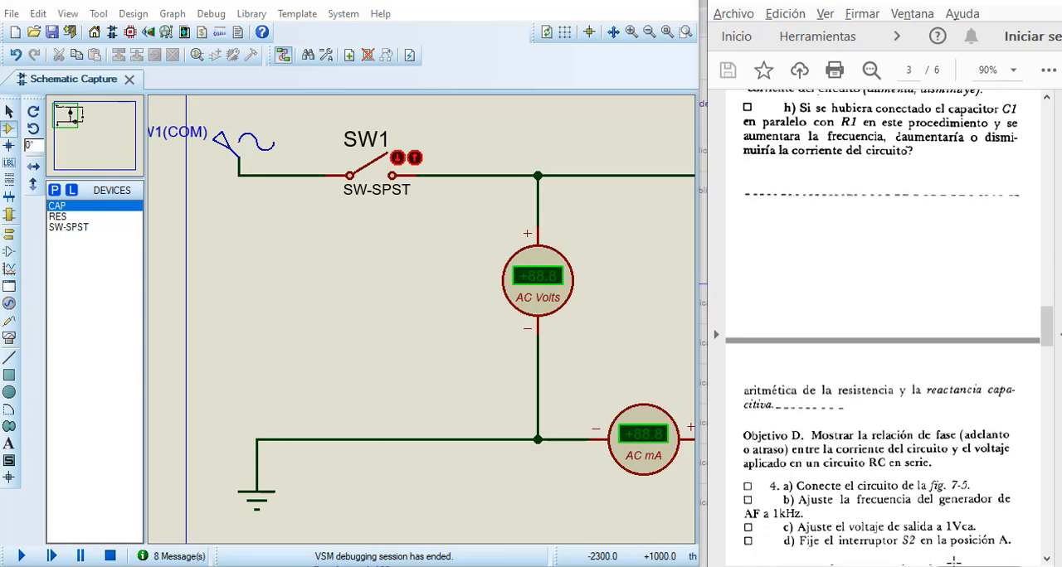
click(954, 561)
drag(969, 566, 877, 566)
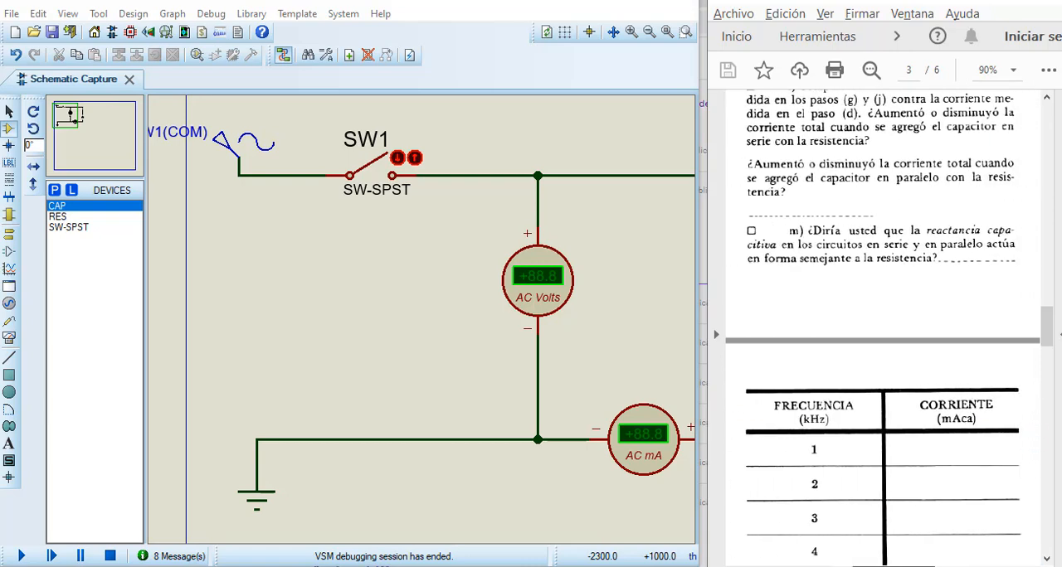
scroll(856, 441, down, 2)
scroll(855, 440, down, 6)
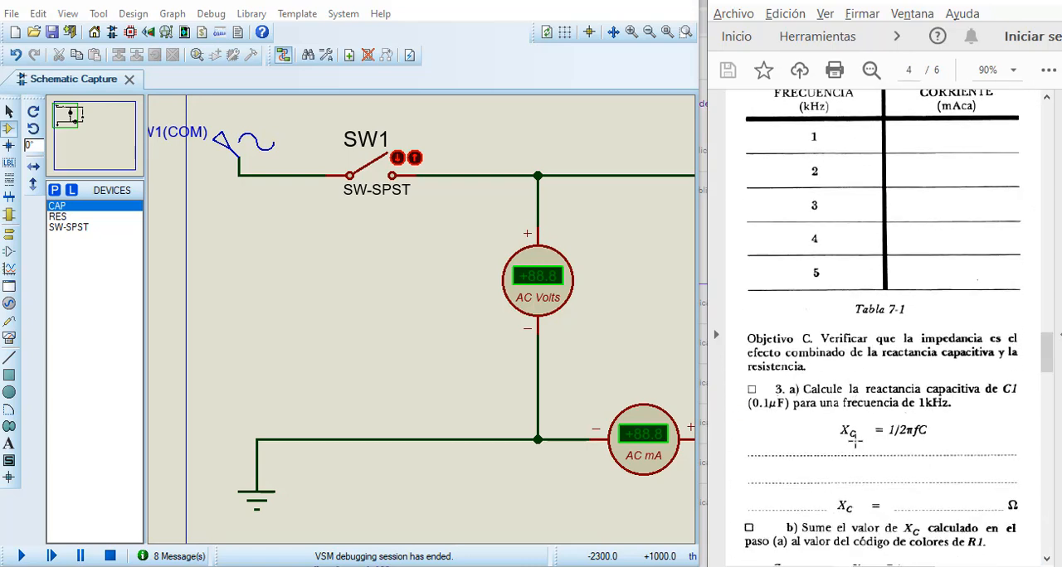
scroll(854, 440, down, 2)
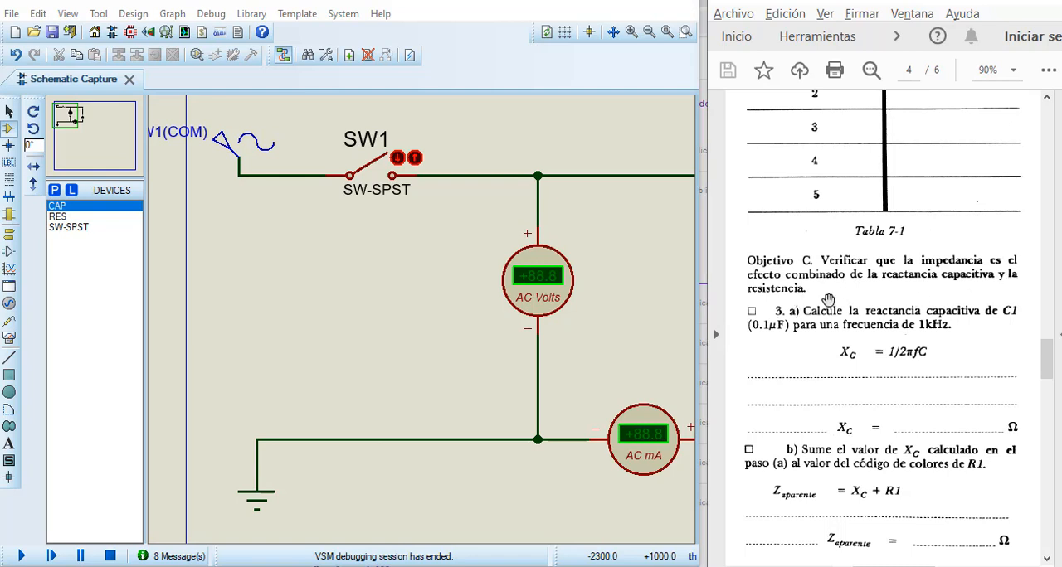
scroll(828, 300, down, 4)
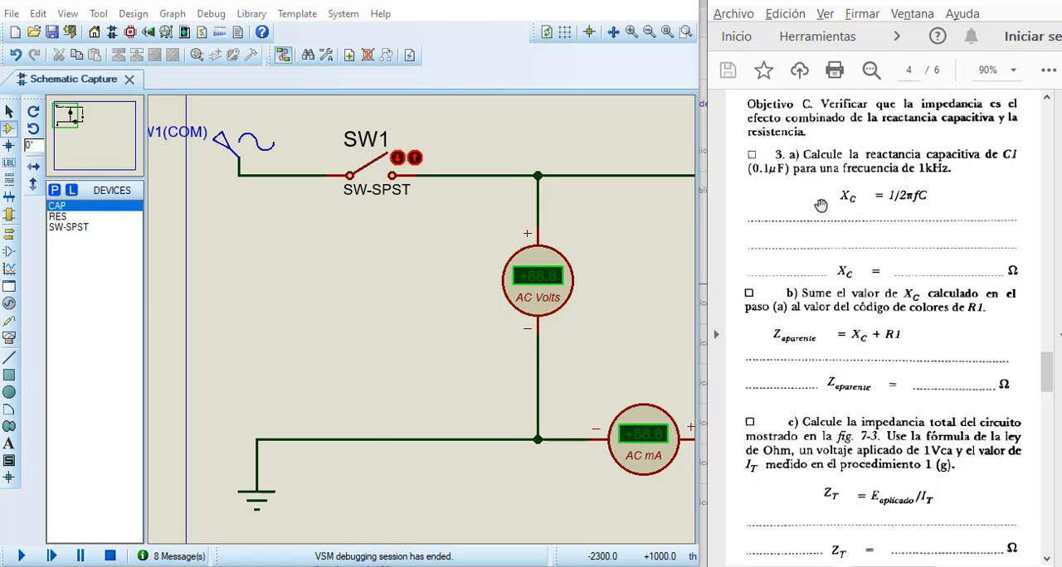
Step: Switch to the Calculator and enter the product 2 × π × 1000 for the capacitive reactance at 1 kHz
key(alt+Tab)
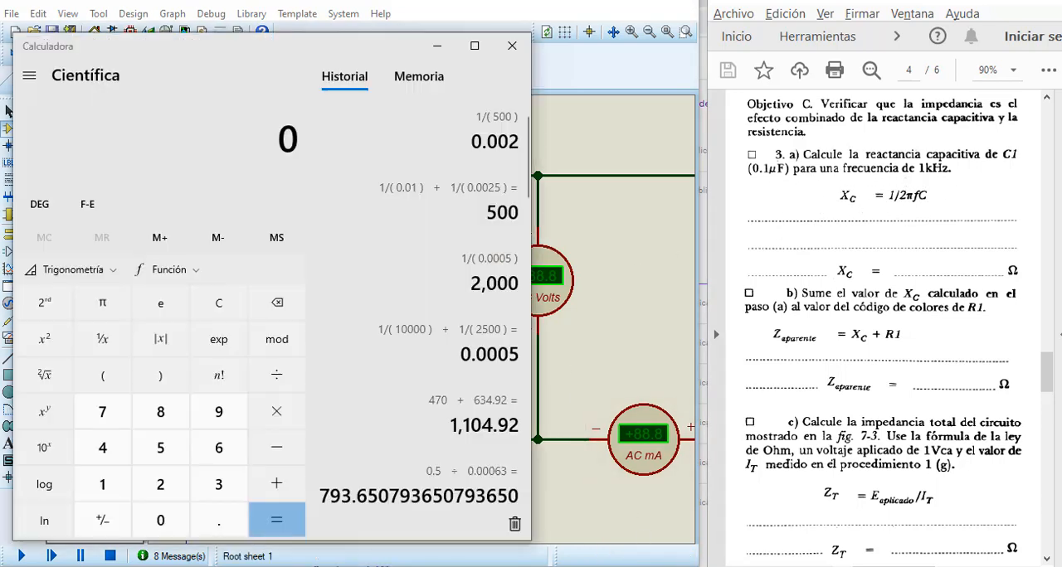
click(207, 314)
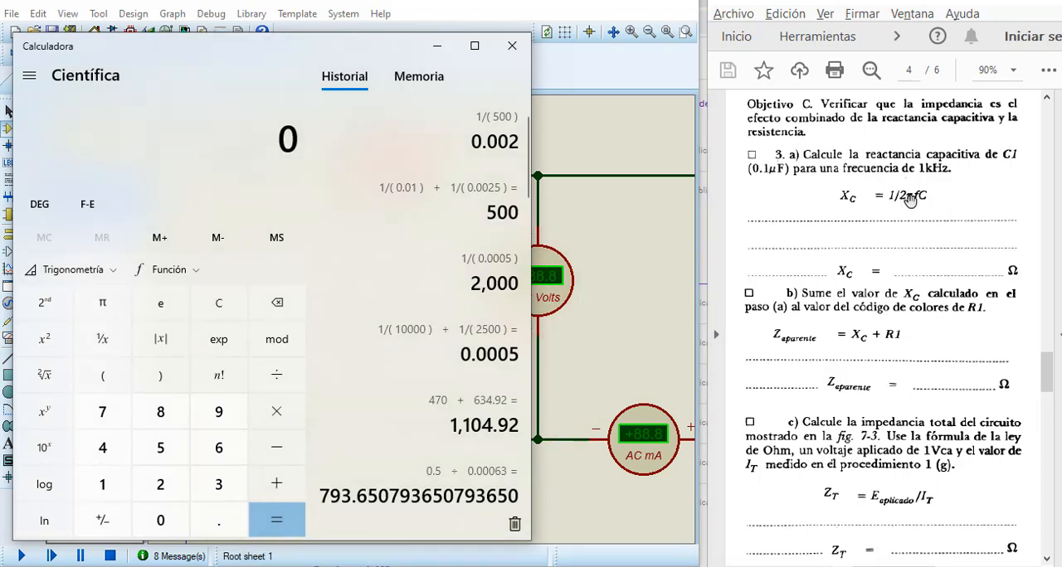
click(160, 484)
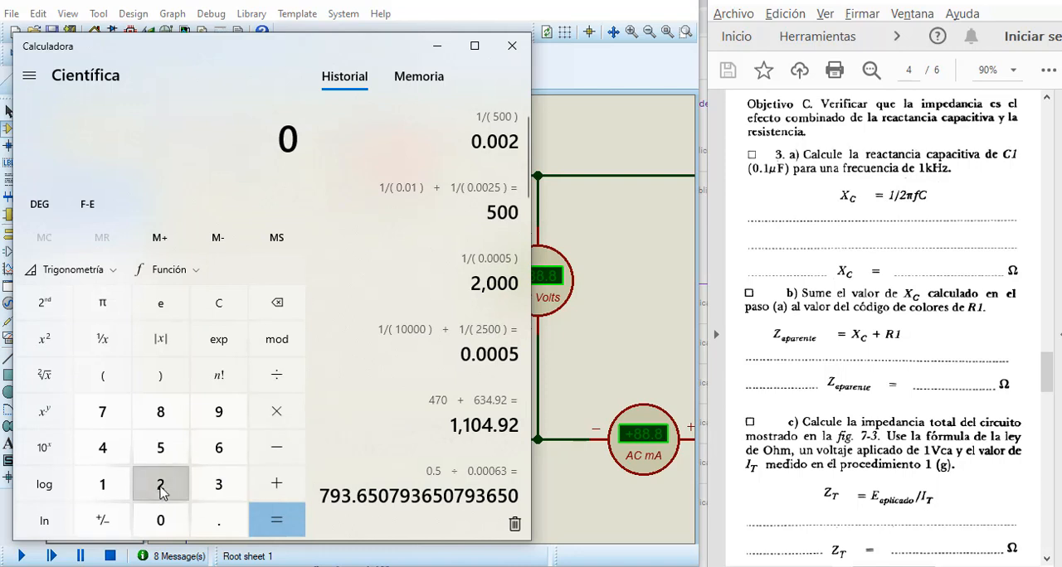
click(280, 412)
click(102, 304)
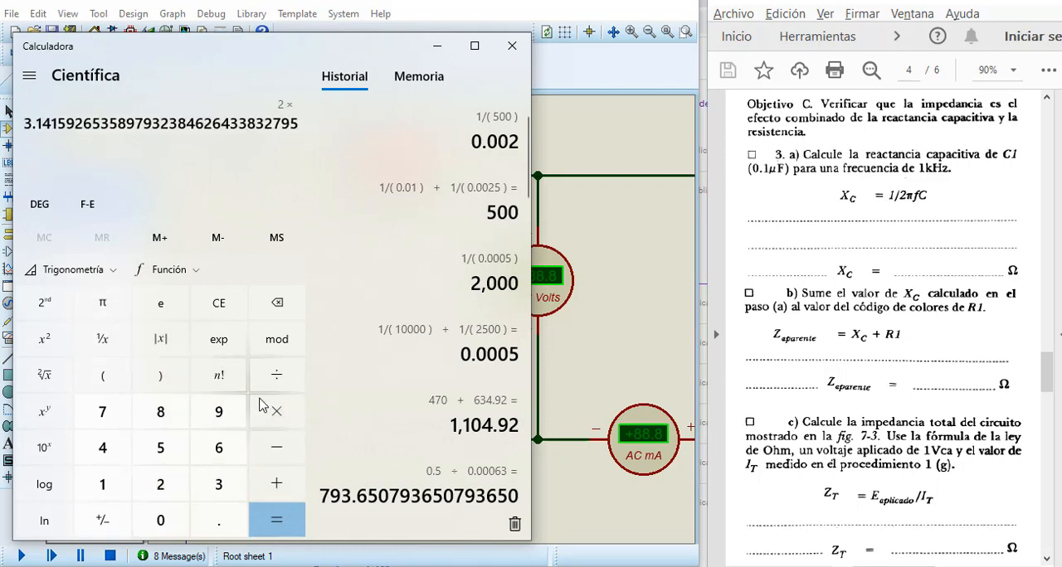
click(276, 411)
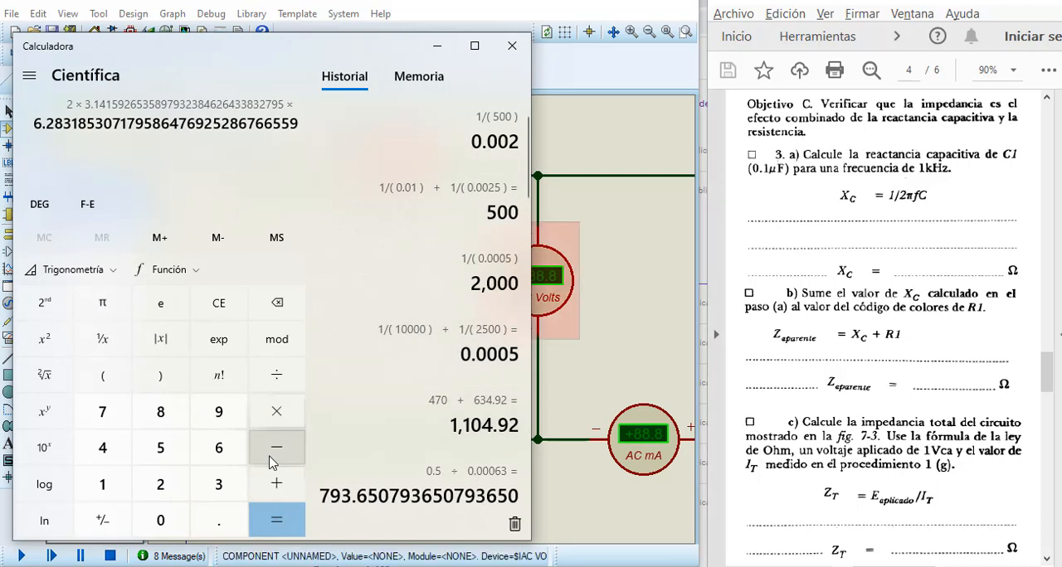
click(101, 486)
double_click(156, 518)
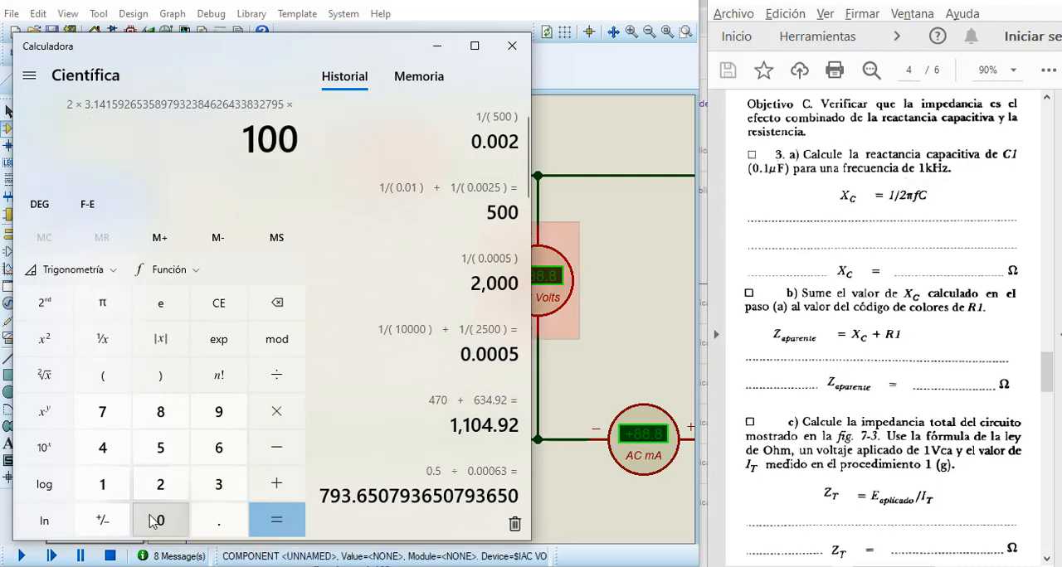
click(156, 518)
click(285, 423)
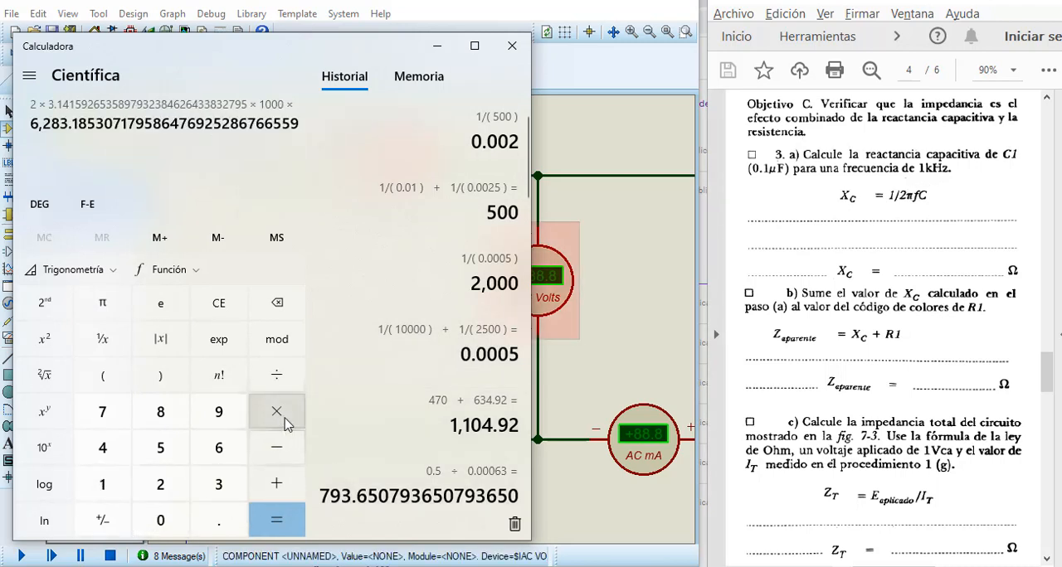
Step: Multiply the product by C1's capacitance, 0.1e-6, and take the reciprocal of the result to get the capacitive reactance
click(177, 521)
click(198, 518)
click(107, 488)
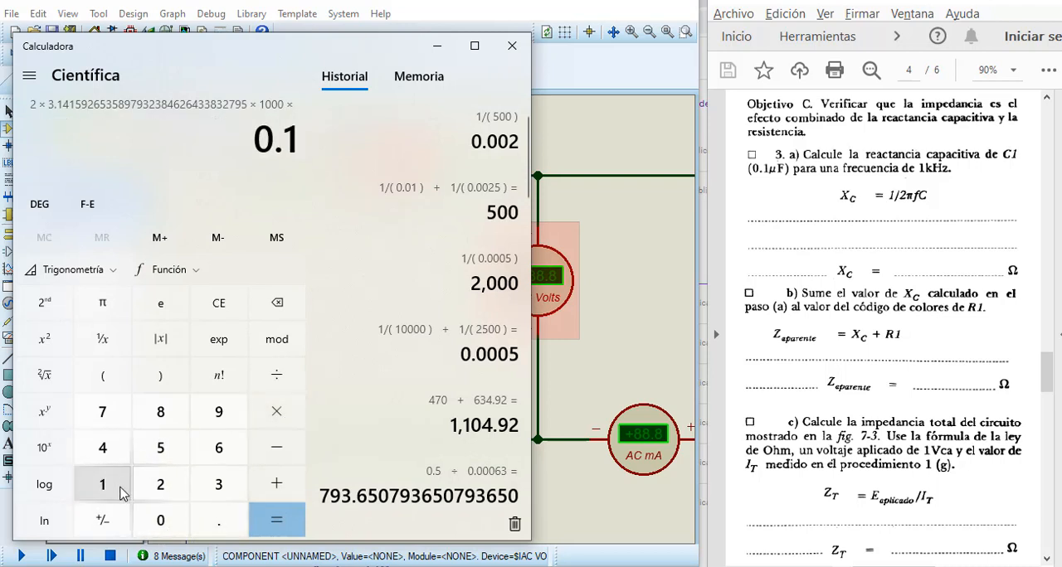
click(201, 343)
click(102, 520)
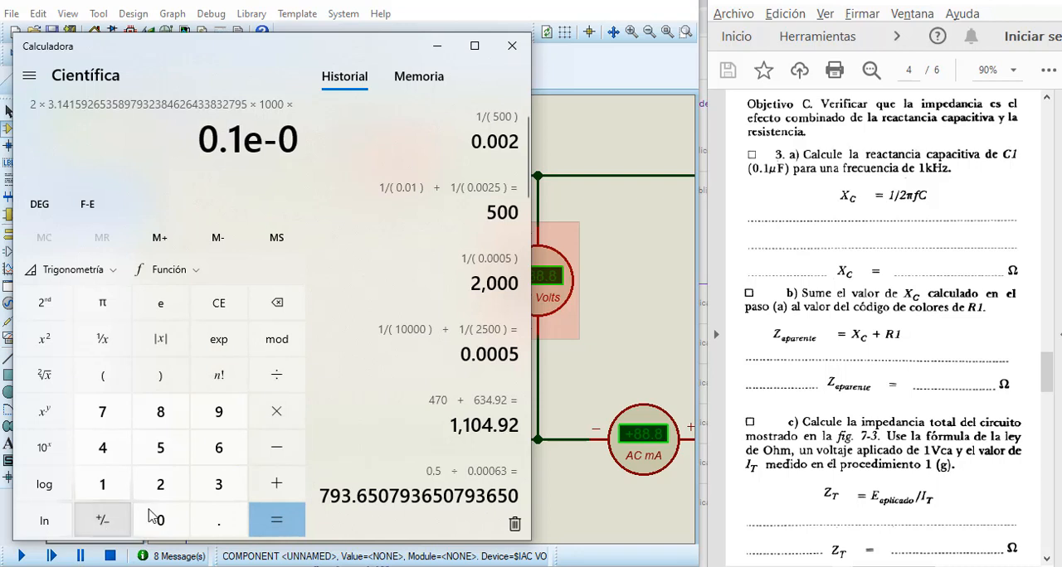
click(224, 455)
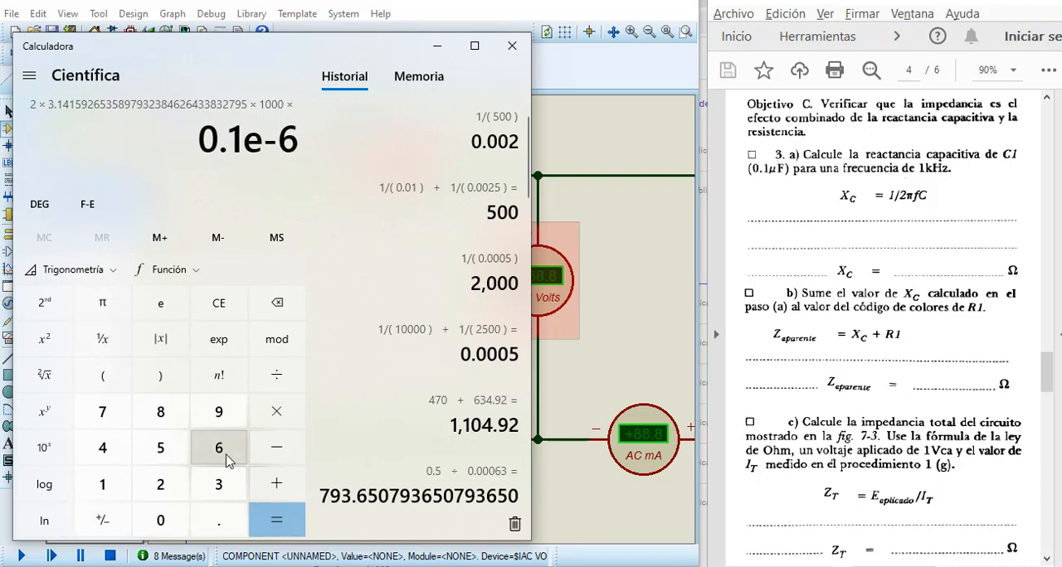
click(277, 518)
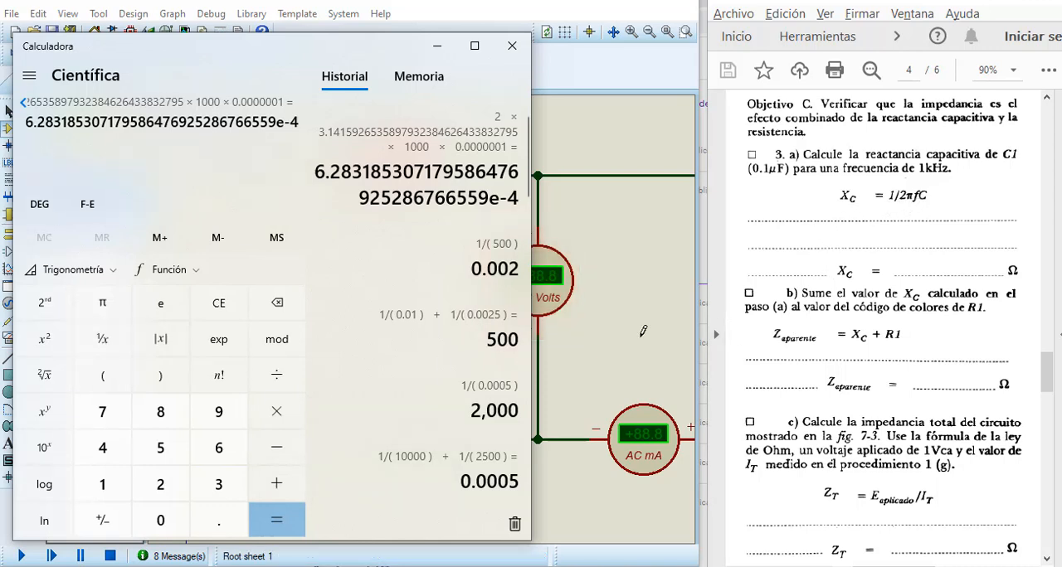
click(105, 354)
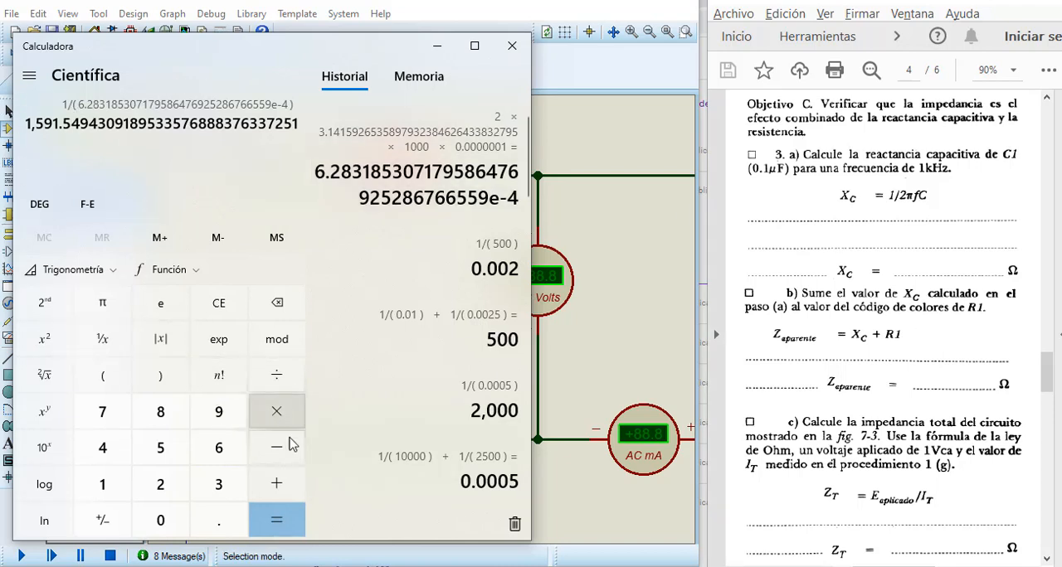
Step: Add R1's 1500 ohms to the calculated capacitive reactance to get the apparent impedance
click(280, 489)
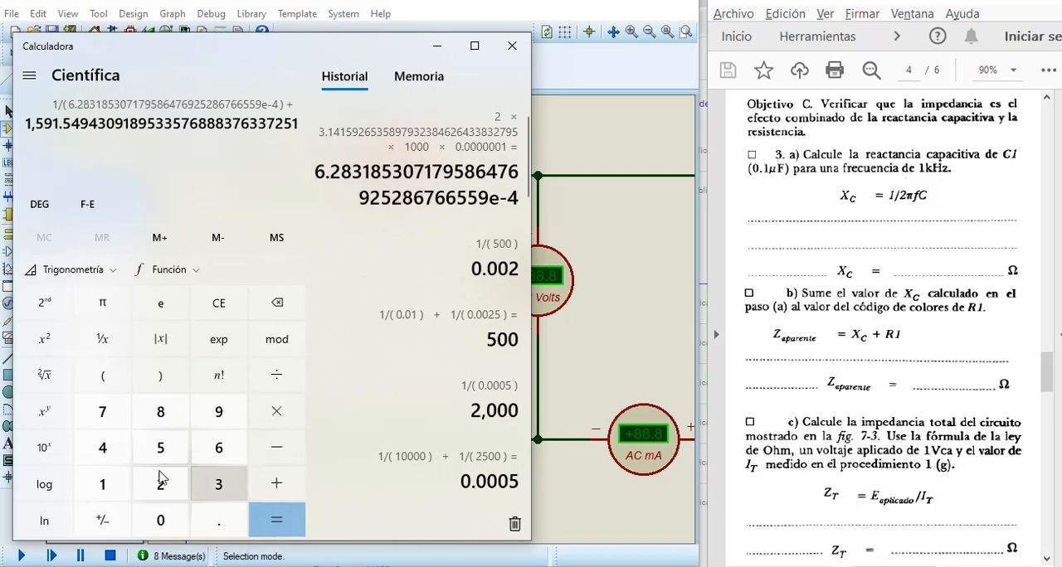
click(101, 483)
click(182, 452)
click(165, 521)
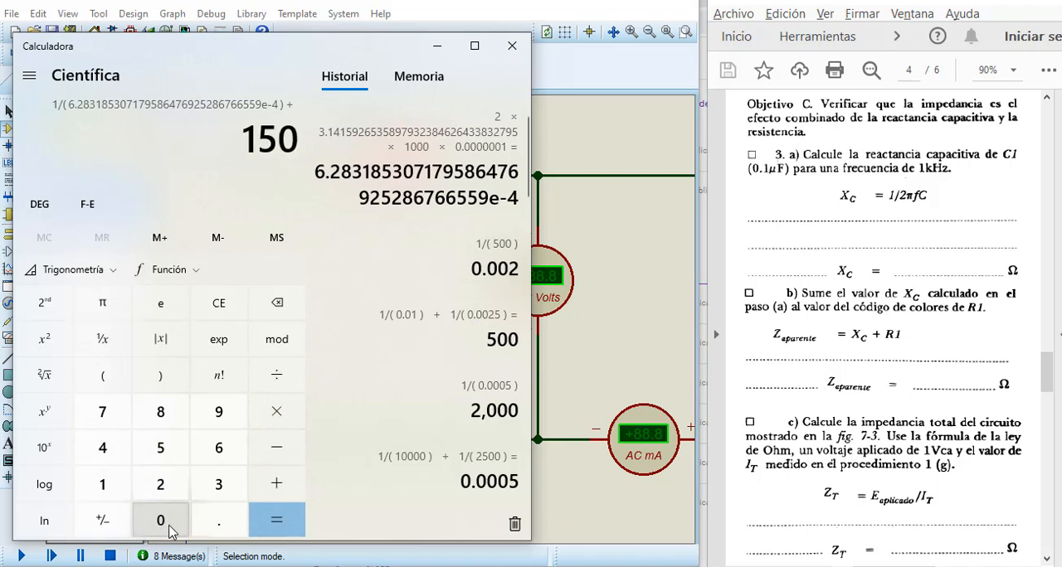
click(165, 521)
click(276, 528)
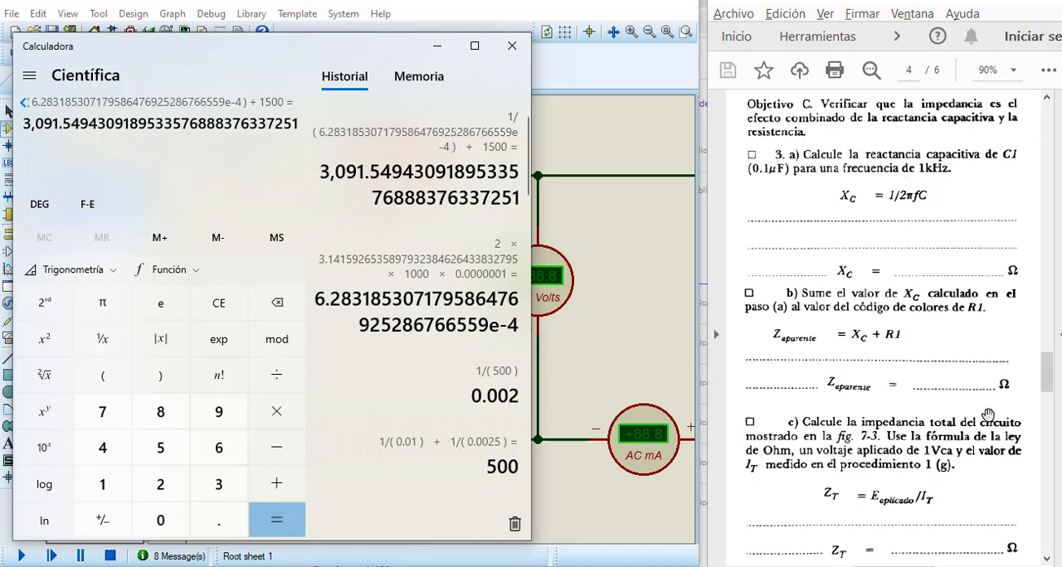
Step: Clear the calculator, enter 1 ÷ 0.63 for step (c)'s total impedance without evaluating it, and minimize the calculator
drag(1045, 382, 1047, 404)
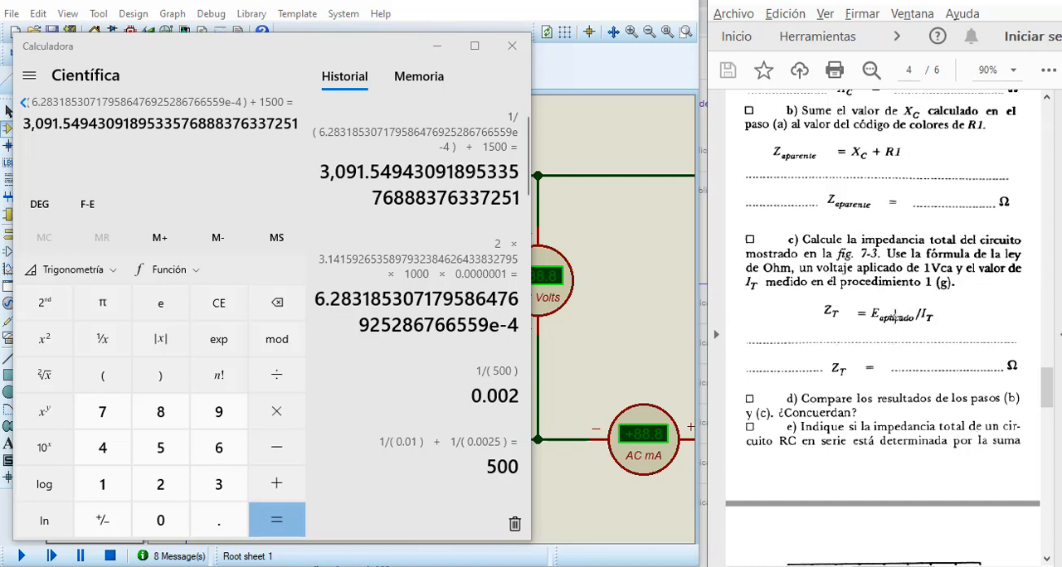
click(235, 314)
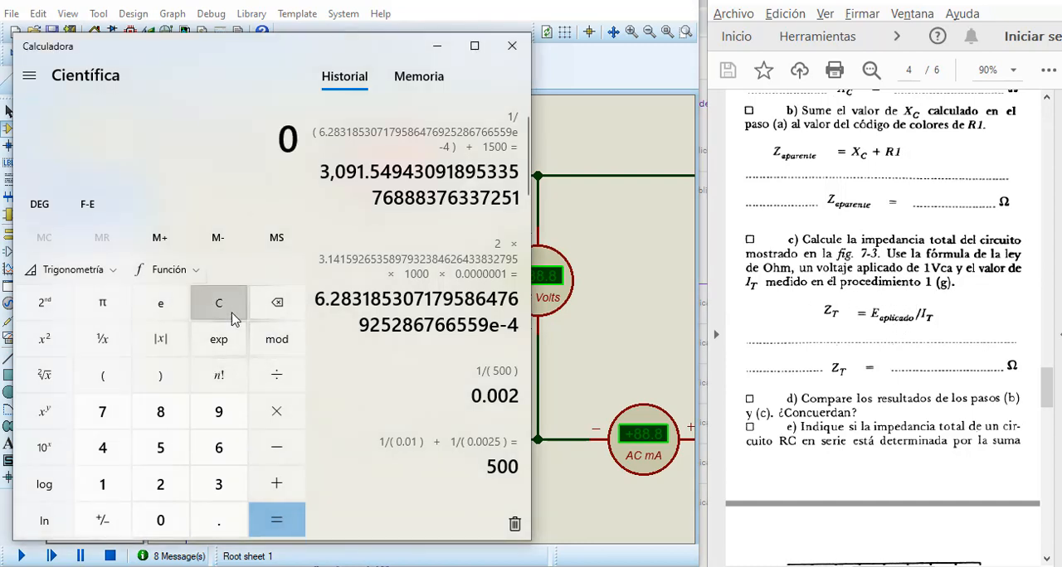
click(103, 485)
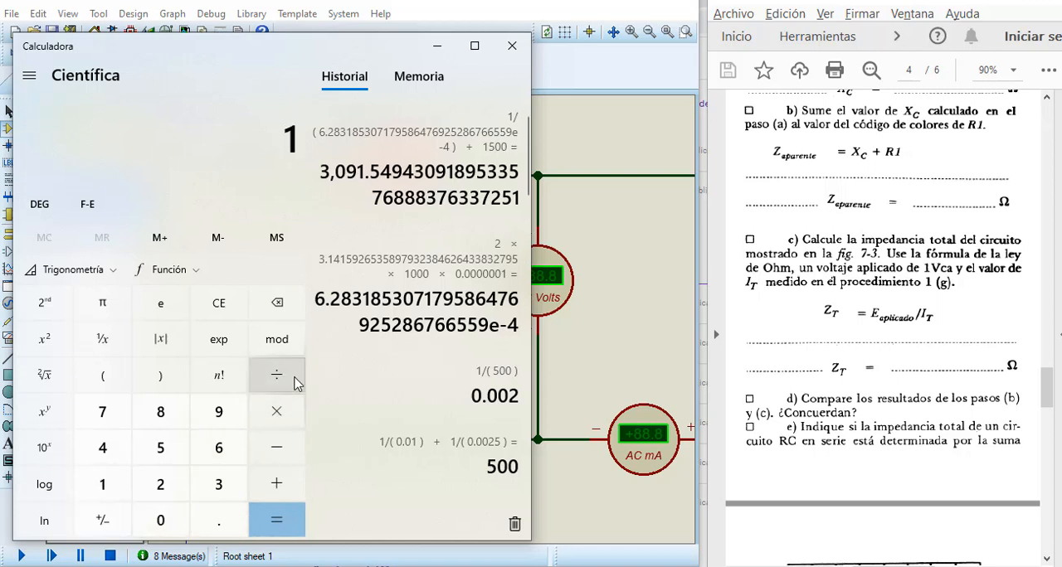
click(277, 378)
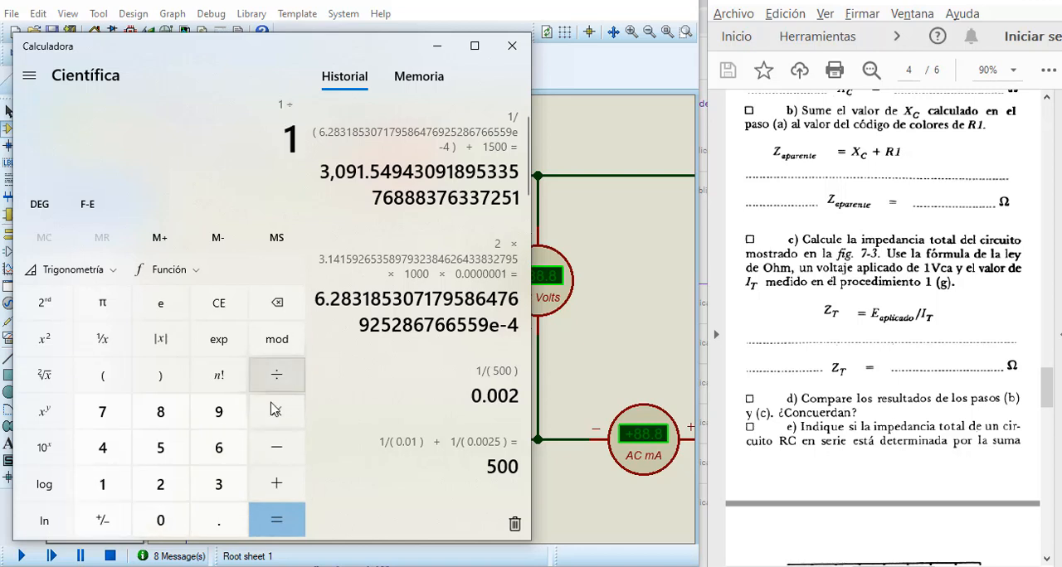
click(210, 526)
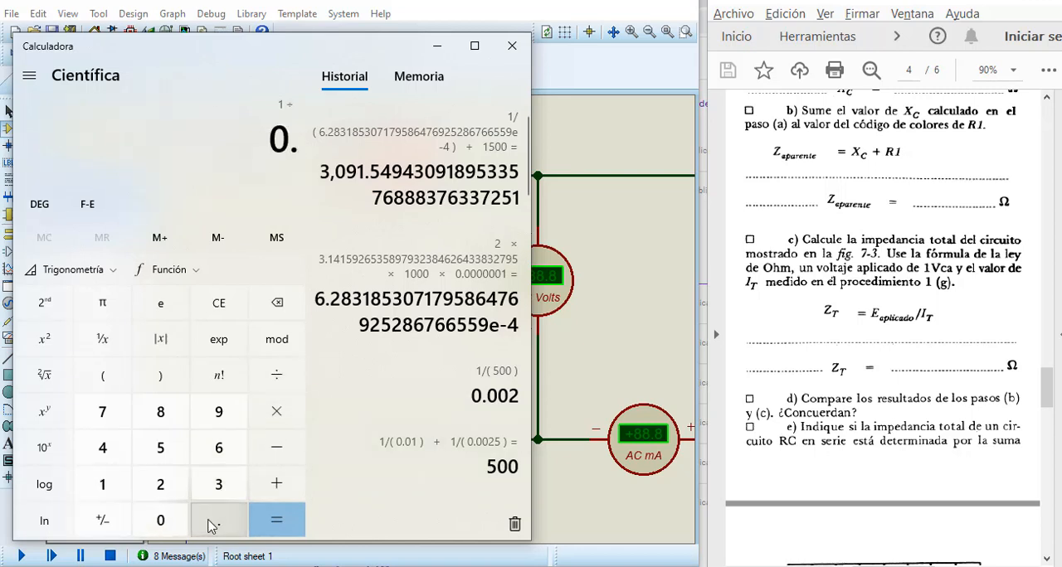
click(221, 450)
click(214, 491)
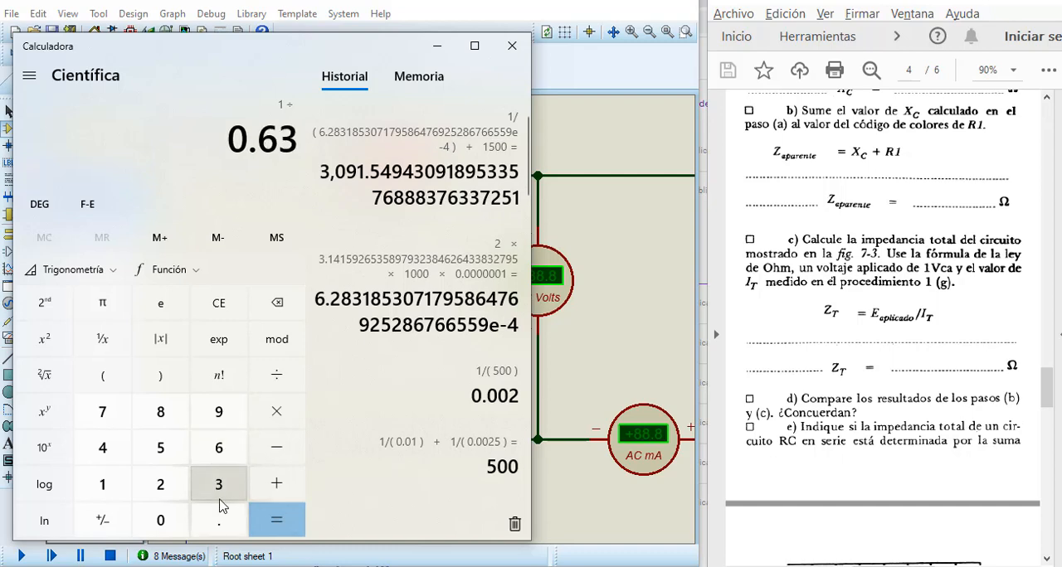
click(437, 47)
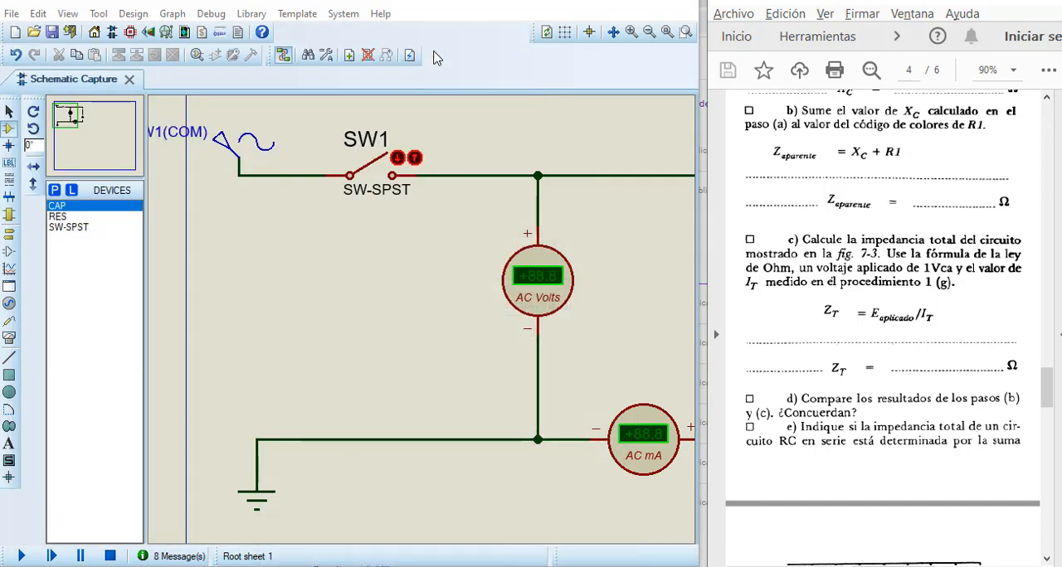
Step: Set the sine generator's frequency to 1k Hz in Proteus and accept the properties
click(219, 146)
click(219, 142)
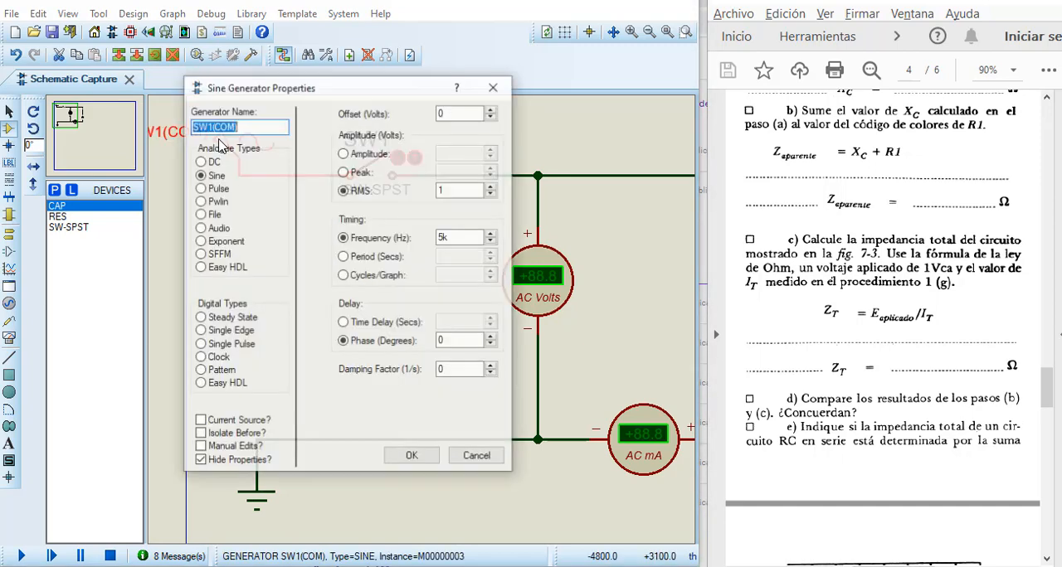
click(444, 238)
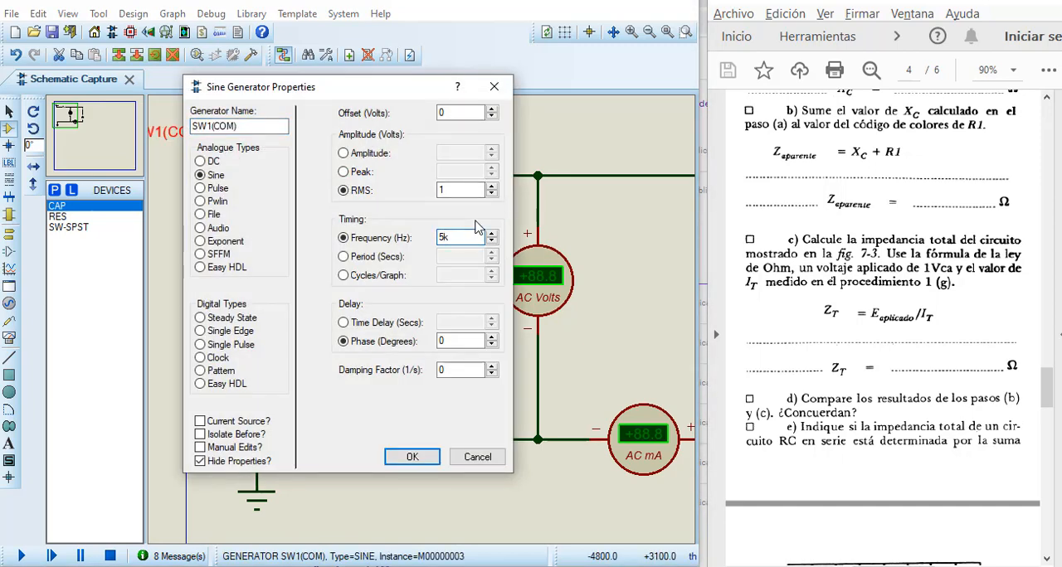
click(390, 461)
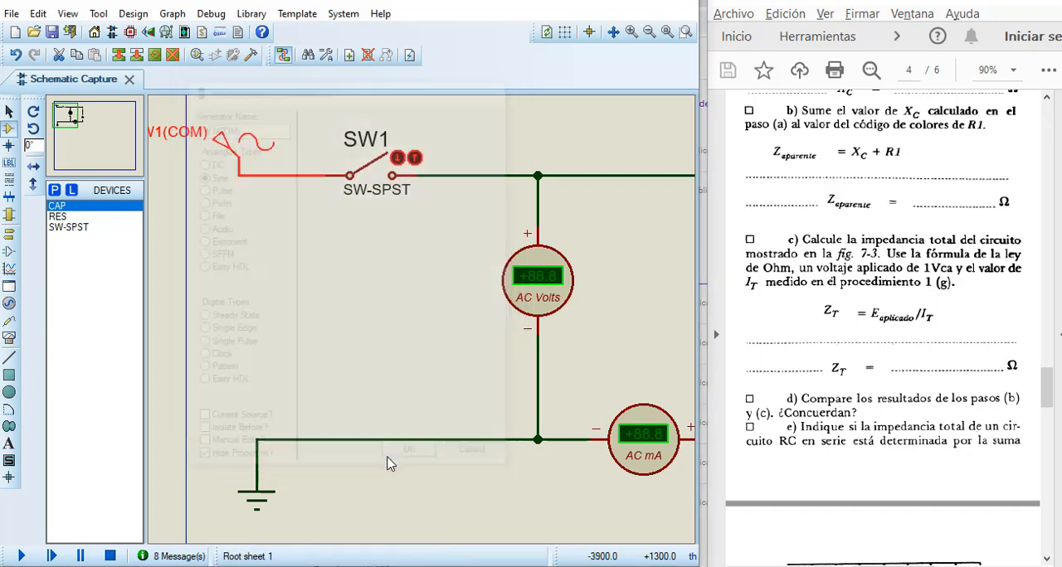
Step: Run the simulation of the series RC circuit and close switch SW1 to read the AC voltmeter and milliammeter
click(20, 556)
scroll(439, 353, up, 3)
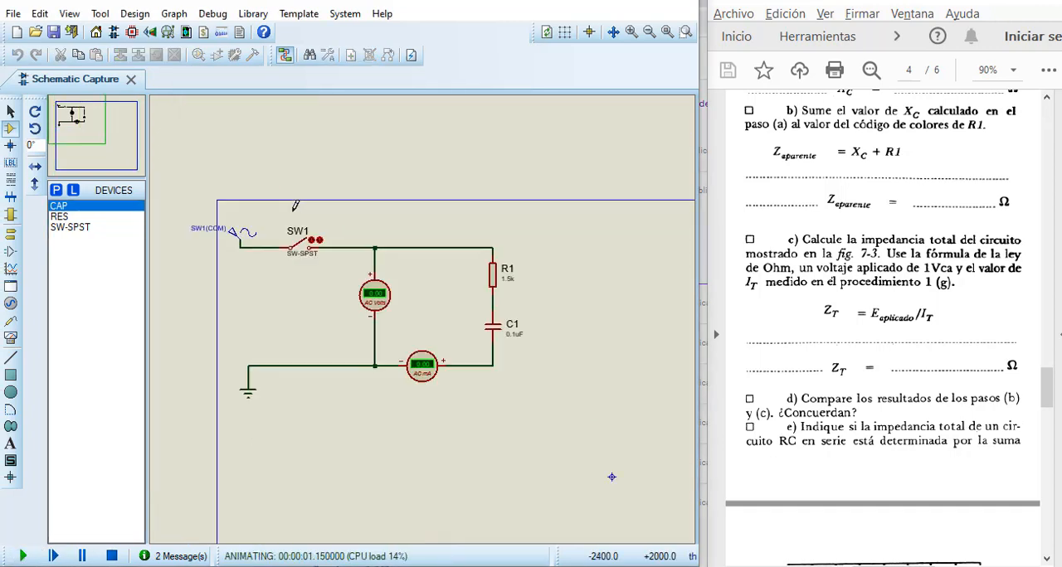
scroll(419, 322, up, 1)
scroll(324, 302, down, 1)
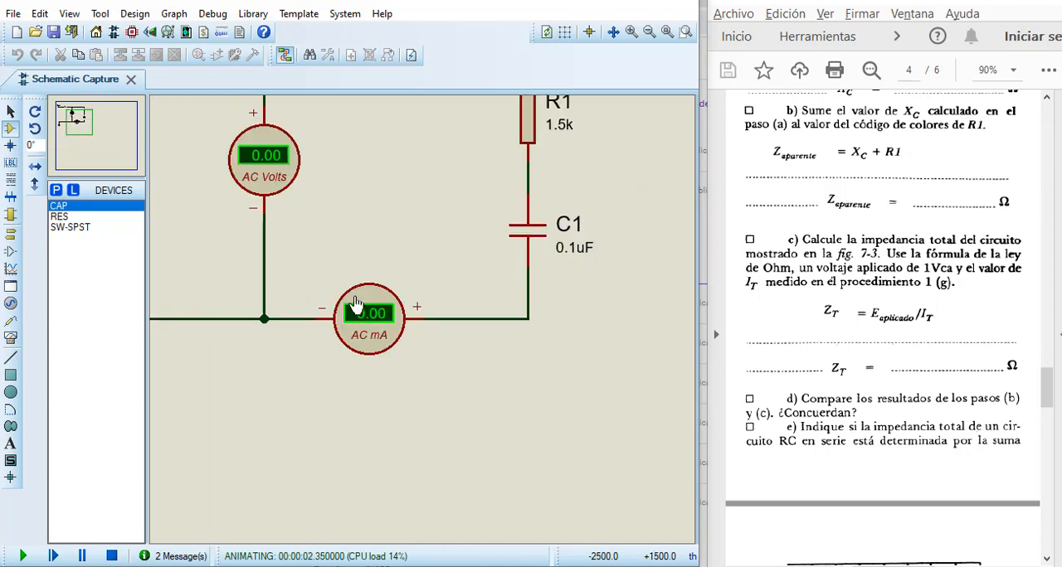
click(82, 136)
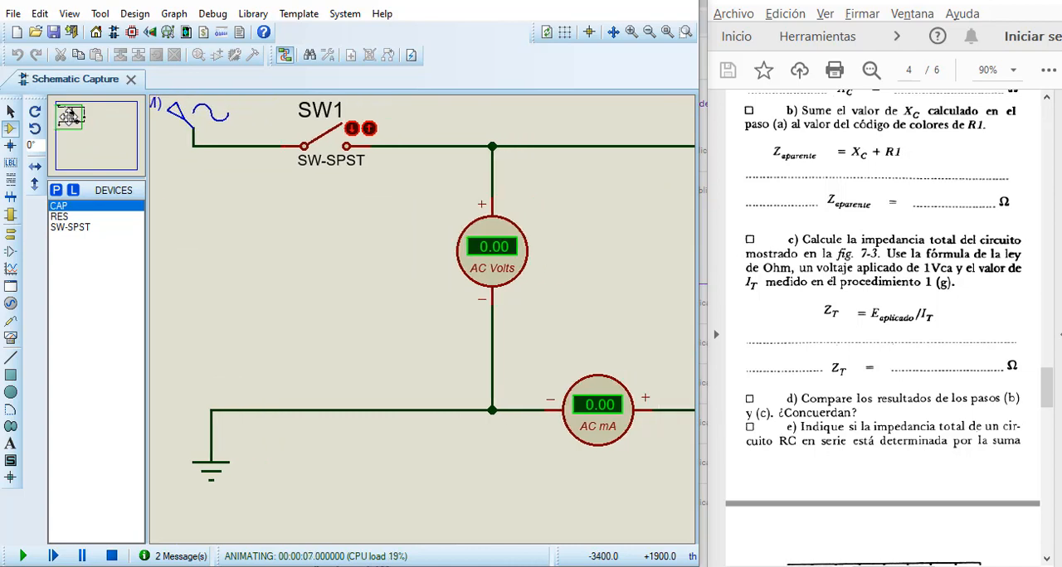
click(71, 116)
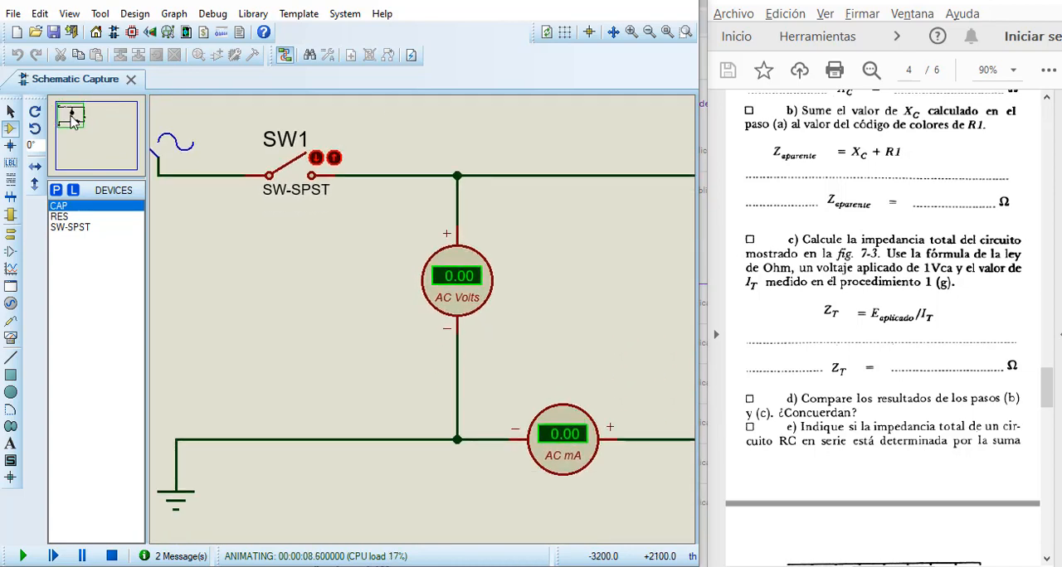
click(317, 159)
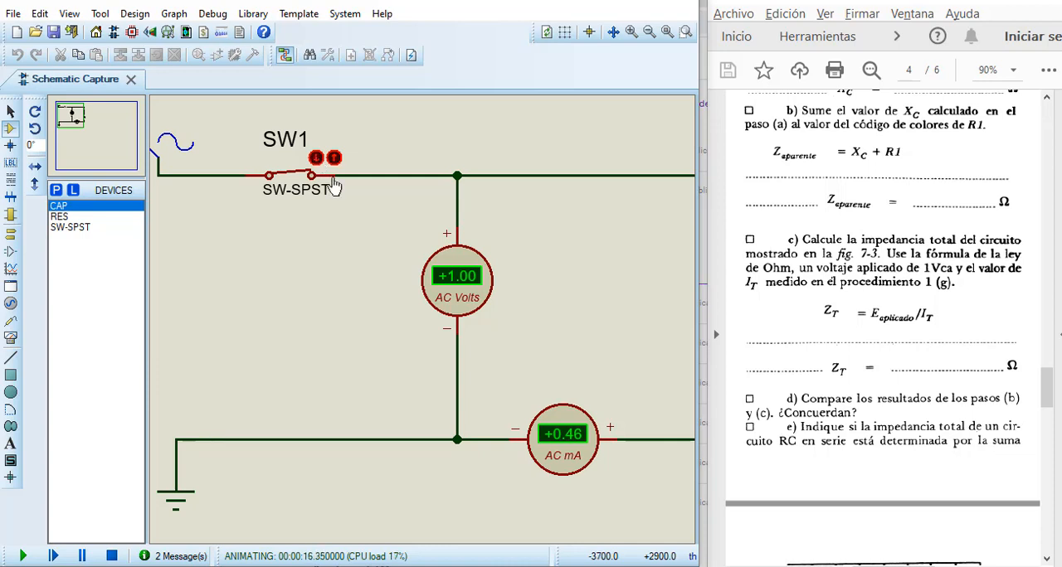
Step: Switch to the calculator, clear the pending entry, and divide 1 by 0.46e-3 to get step (c)'s total impedance
click(535, 566)
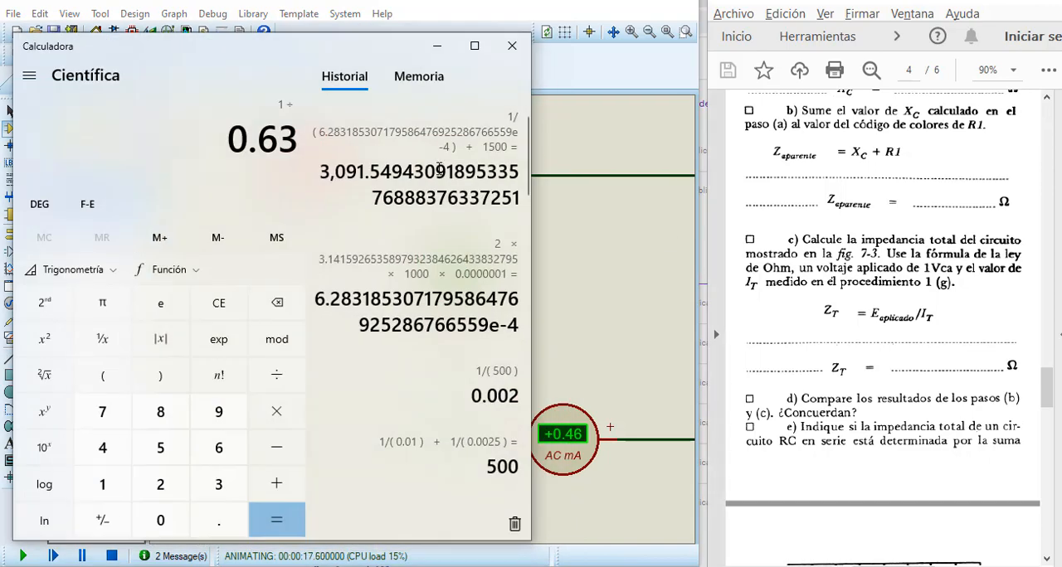
click(227, 314)
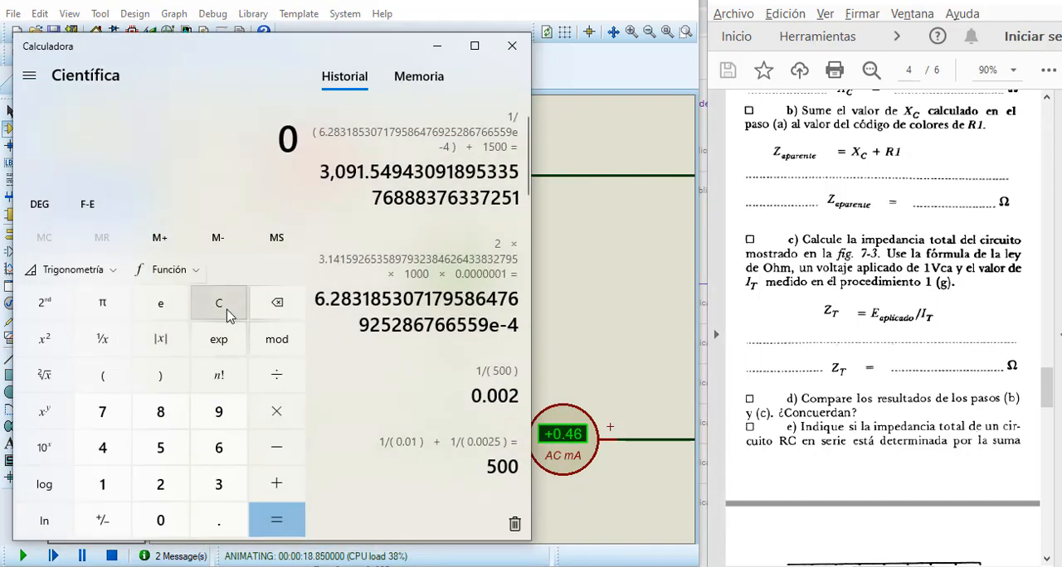
click(103, 488)
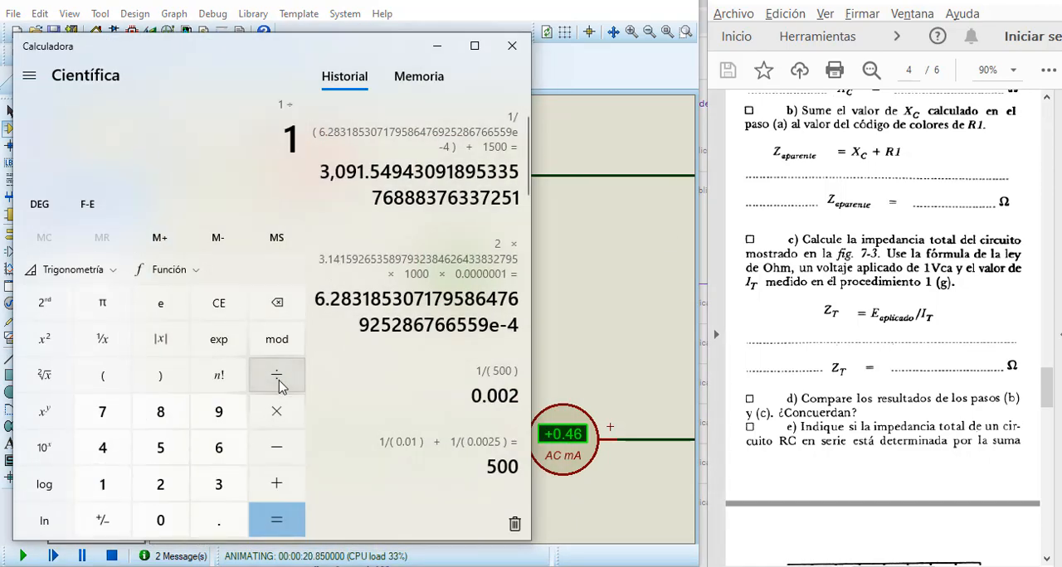
click(218, 521)
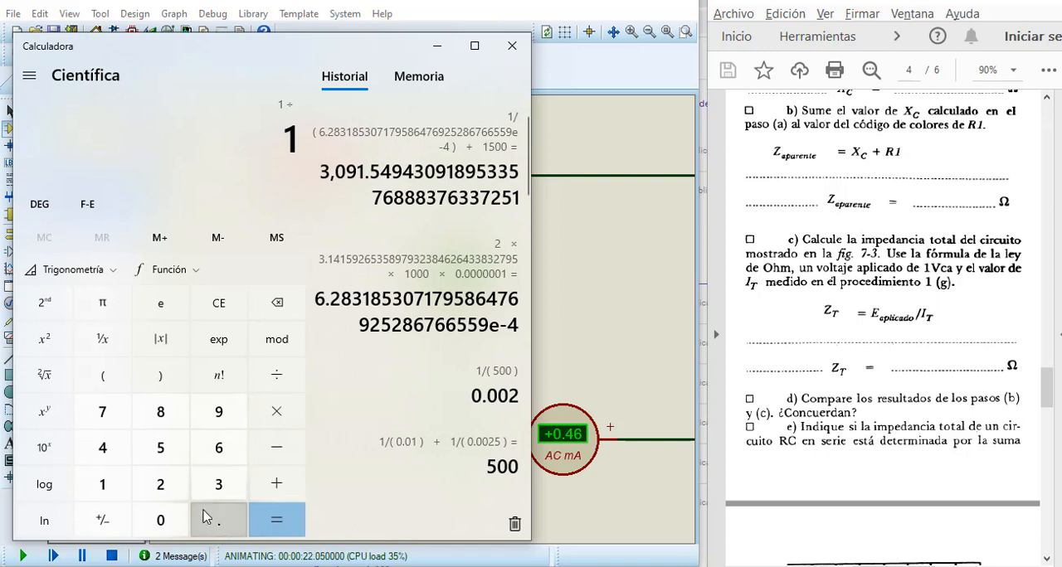
click(102, 448)
click(219, 448)
click(232, 343)
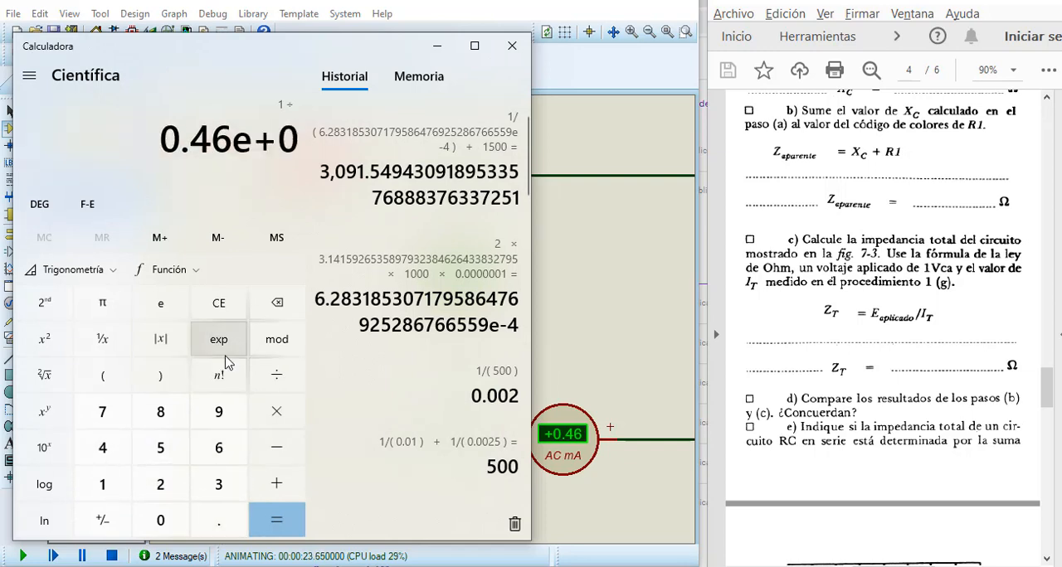
click(106, 520)
click(221, 491)
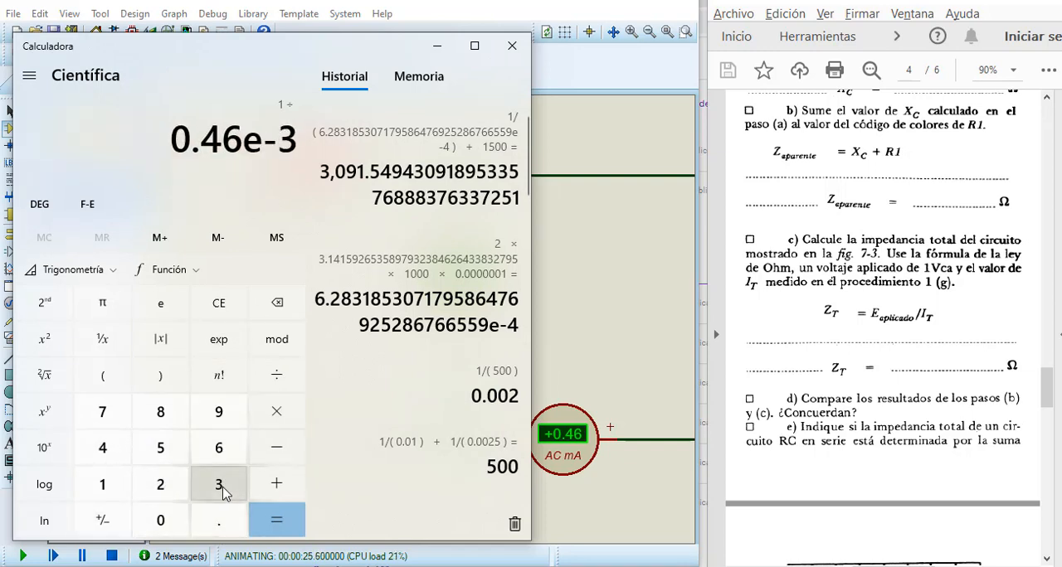
click(276, 525)
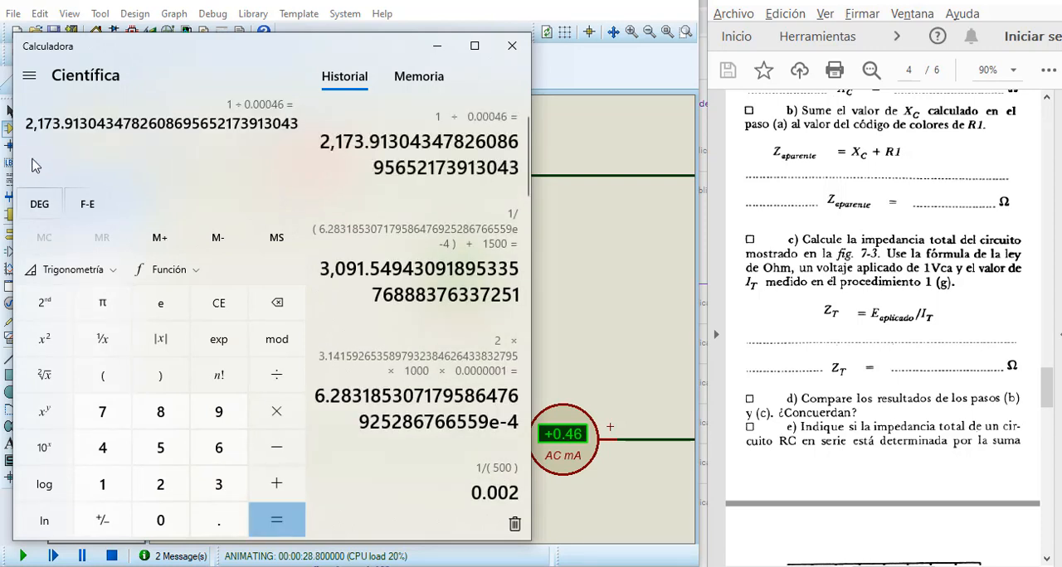
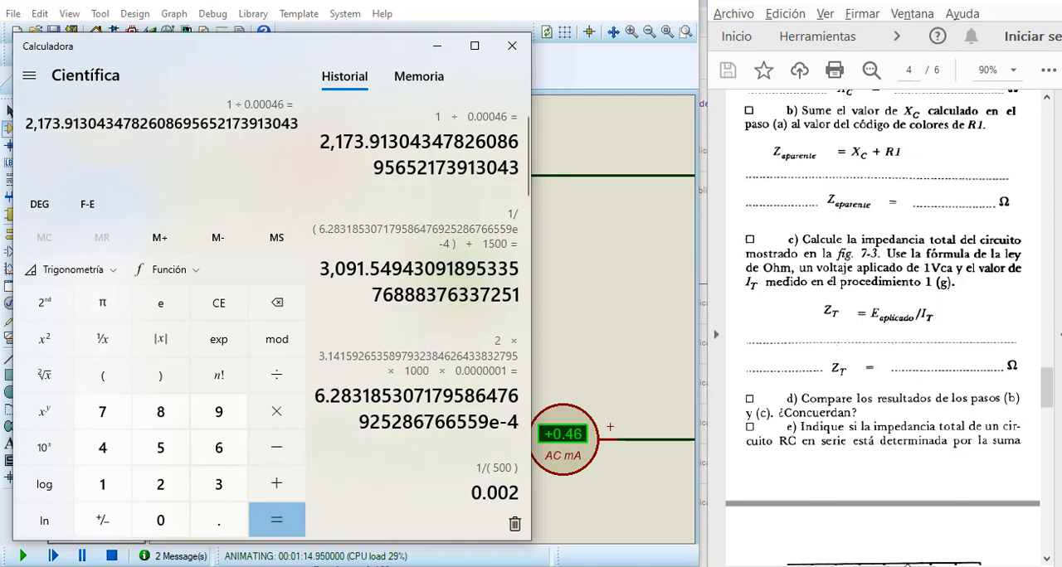
Step: Examine Objective D in the lab guide, covering procedure 4 and the Fig. 7-5 circuit with its oscilloscope instructions
click(918, 565)
scroll(970, 481, right, 5)
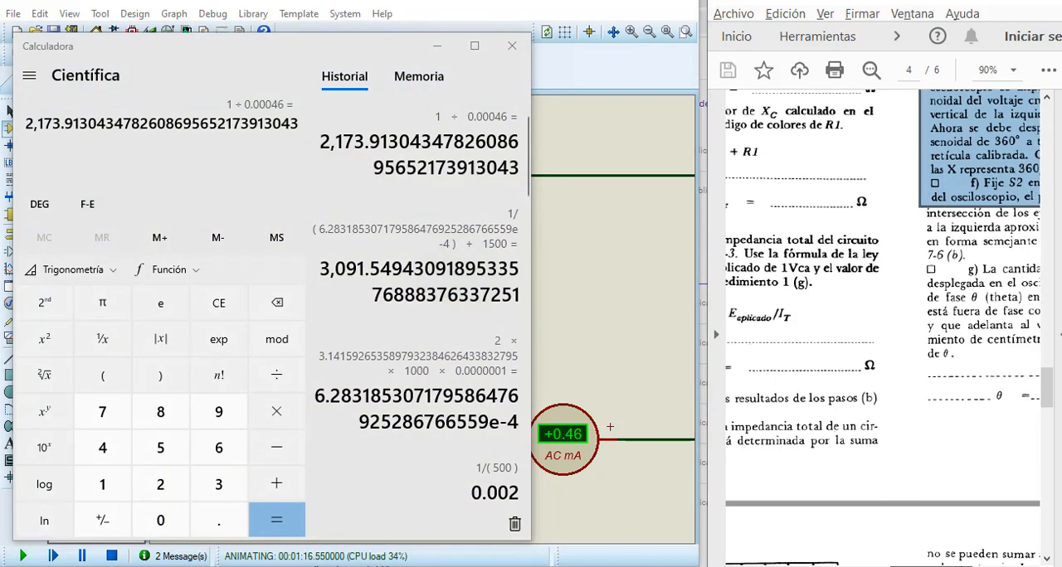
scroll(1004, 402, up, 6)
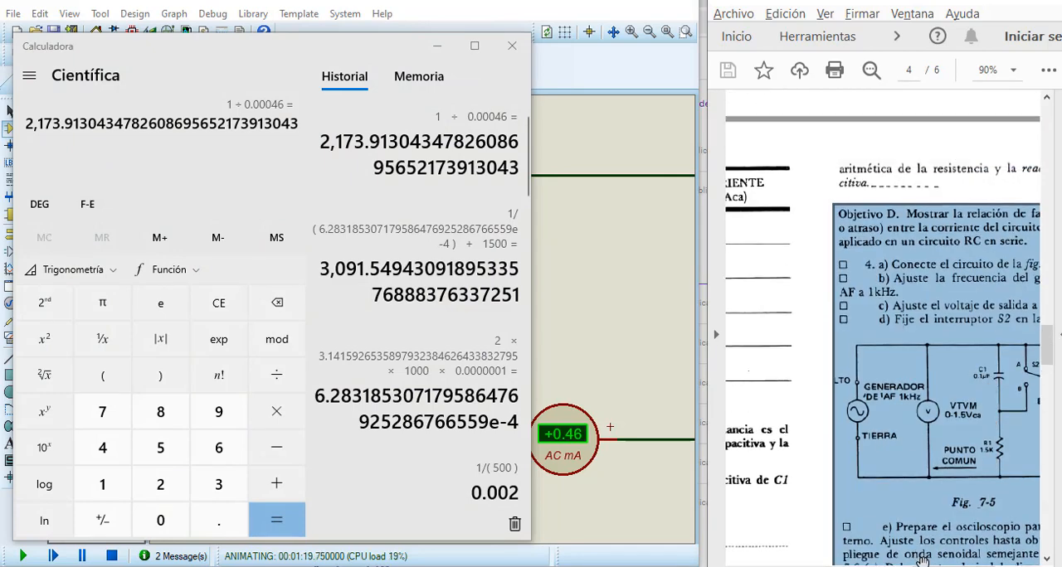
scroll(924, 222, right, 3)
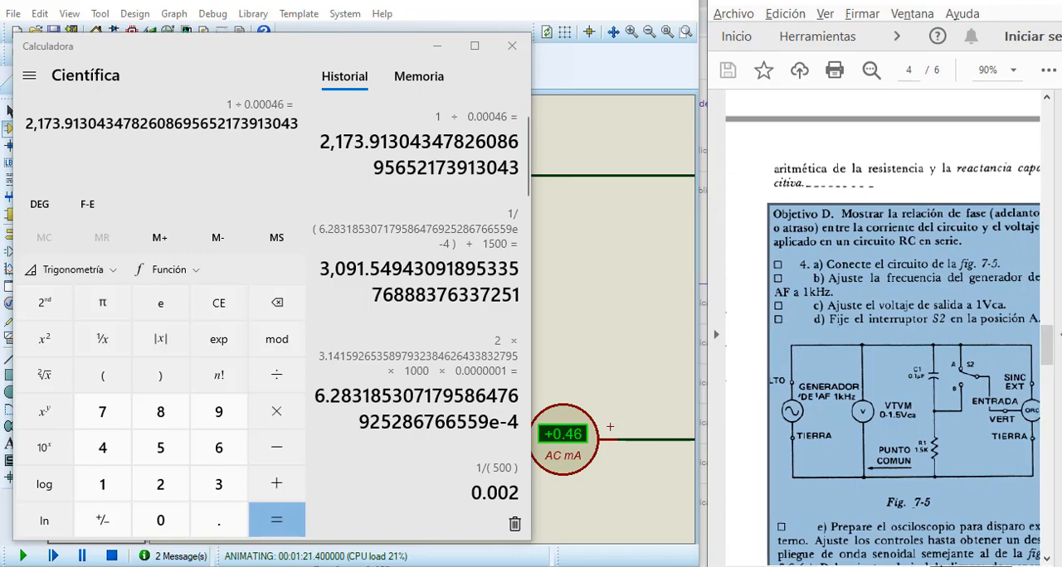
click(897, 186)
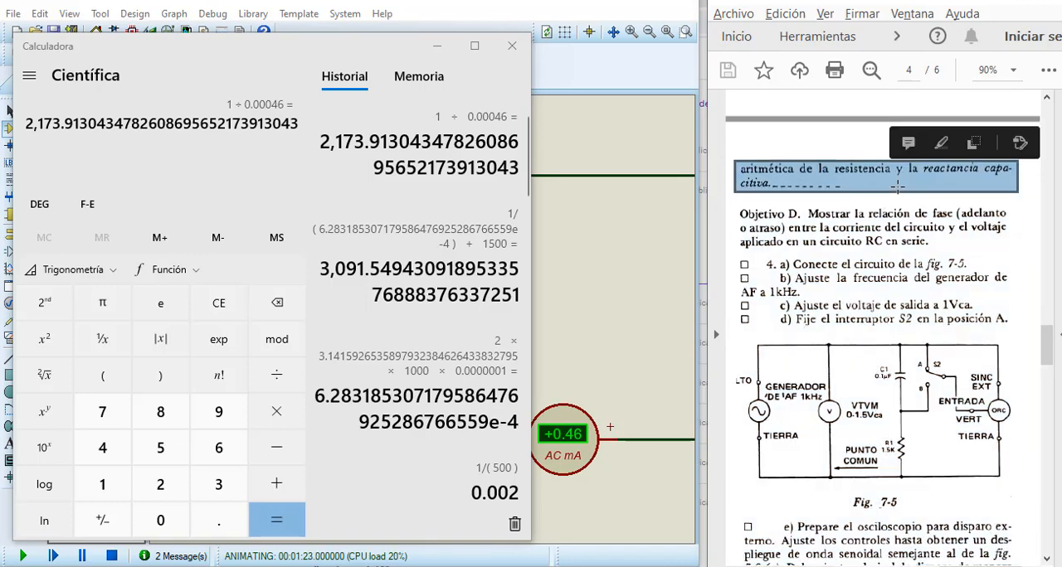
click(877, 229)
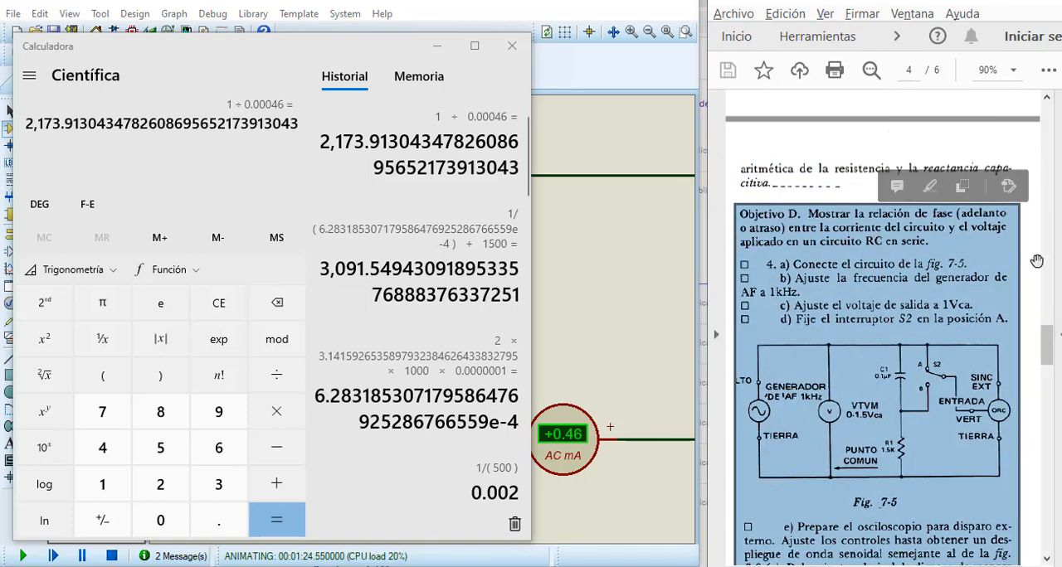
click(912, 164)
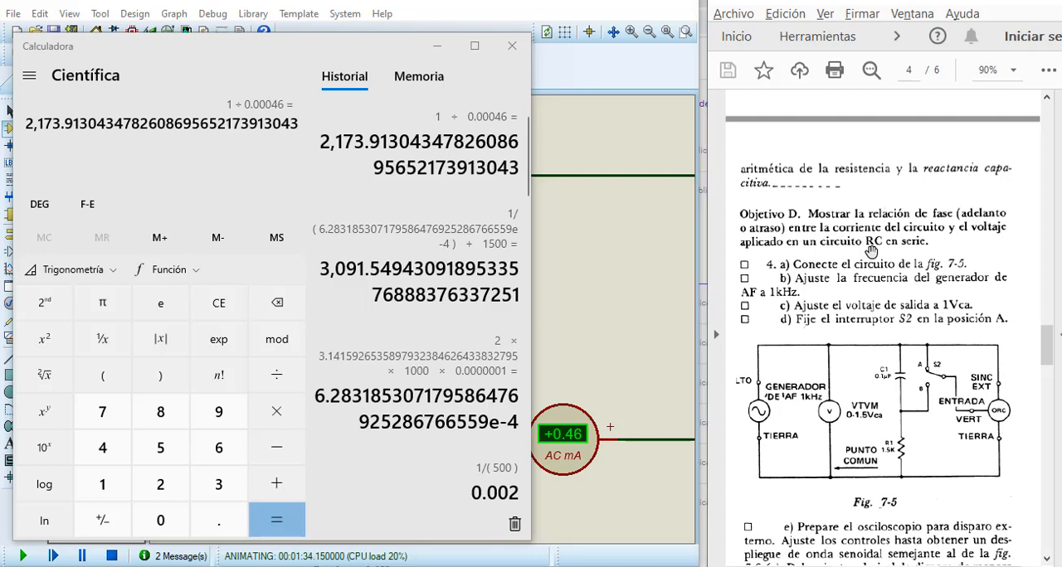
scroll(871, 252, down, 2)
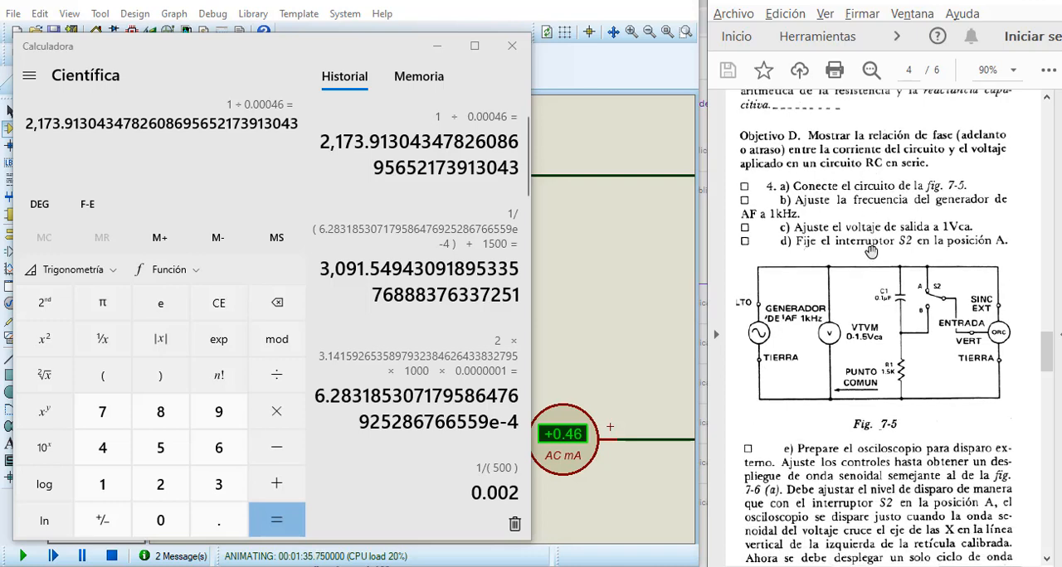
scroll(871, 251, down, 1)
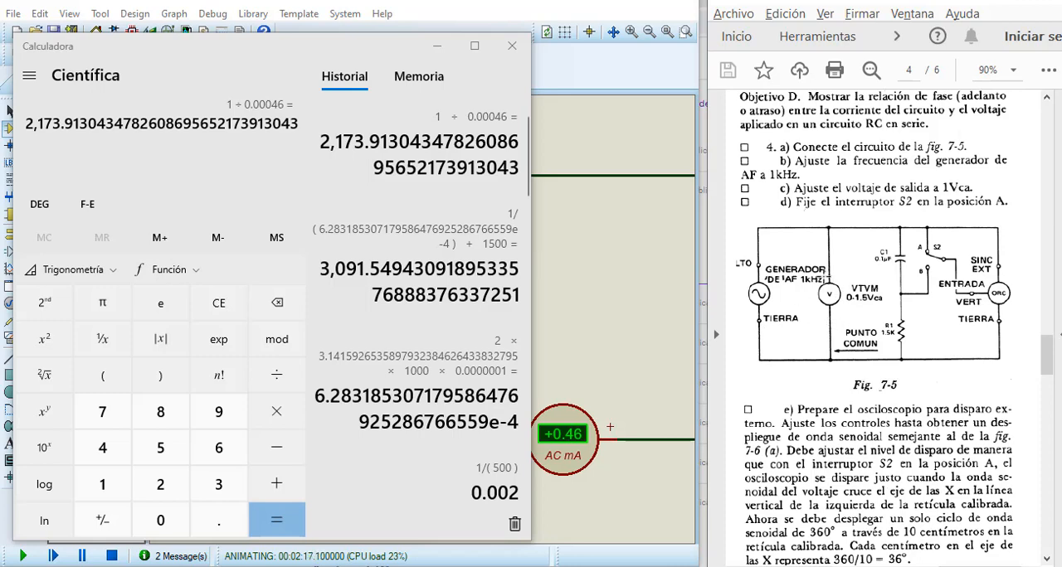
Step: Stop the simulation in Proteus and delete the wires joining R1 to C1 and C1 to the AC milliammeter
click(601, 266)
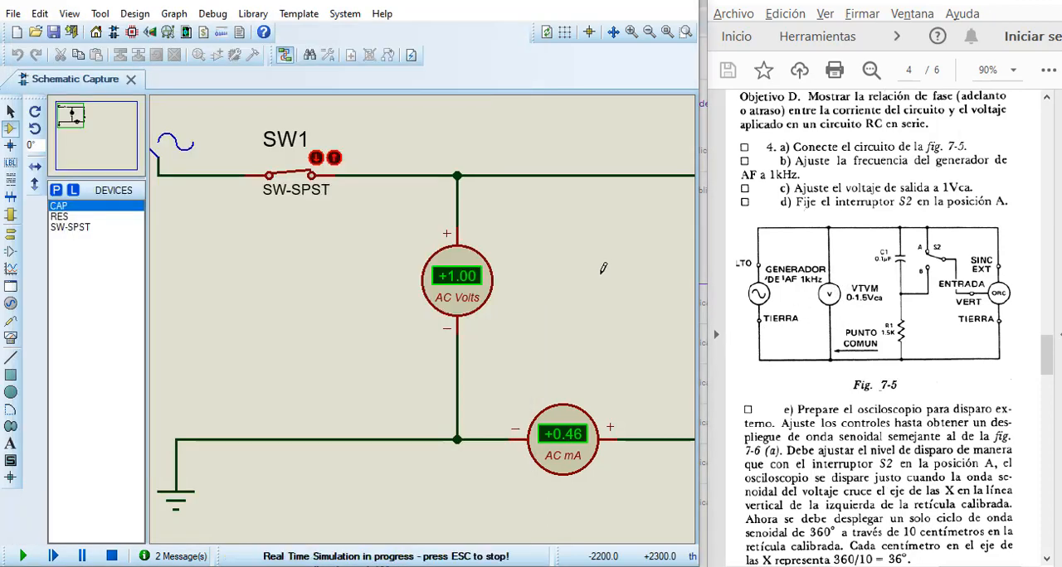
click(113, 555)
scroll(479, 338, down, 1)
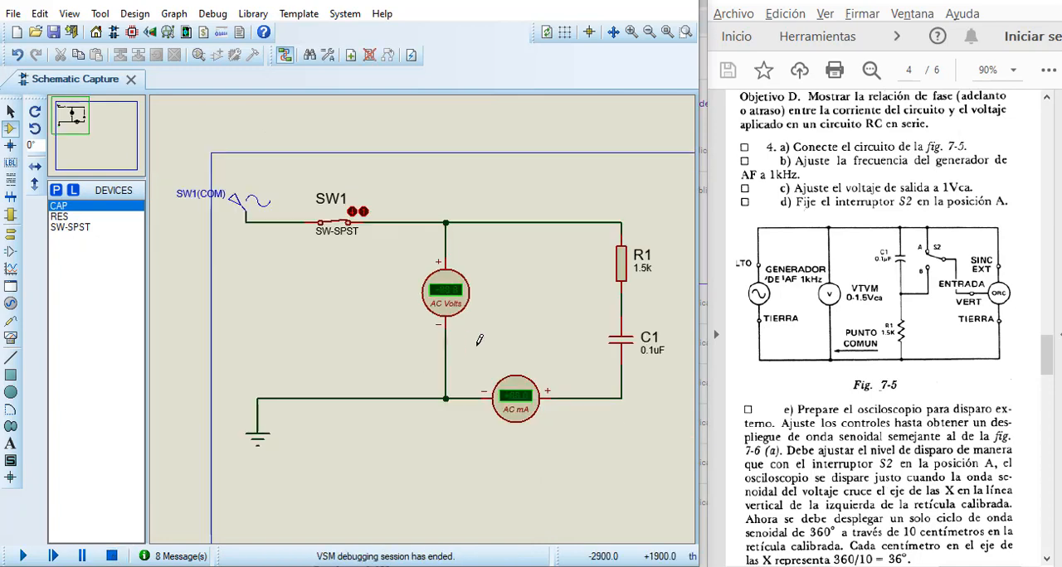
right_click(622, 304)
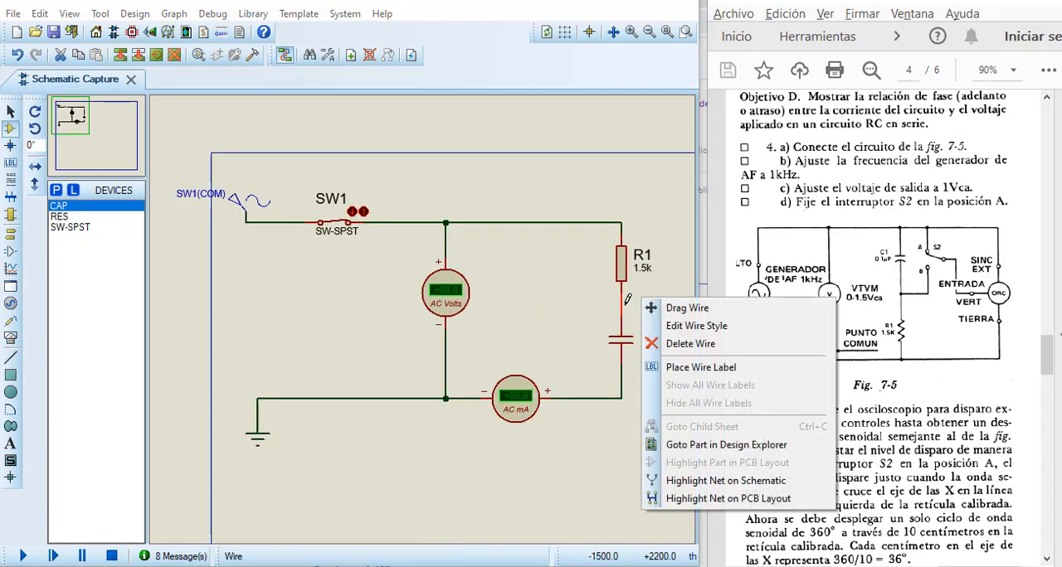
click(656, 344)
right_click(623, 397)
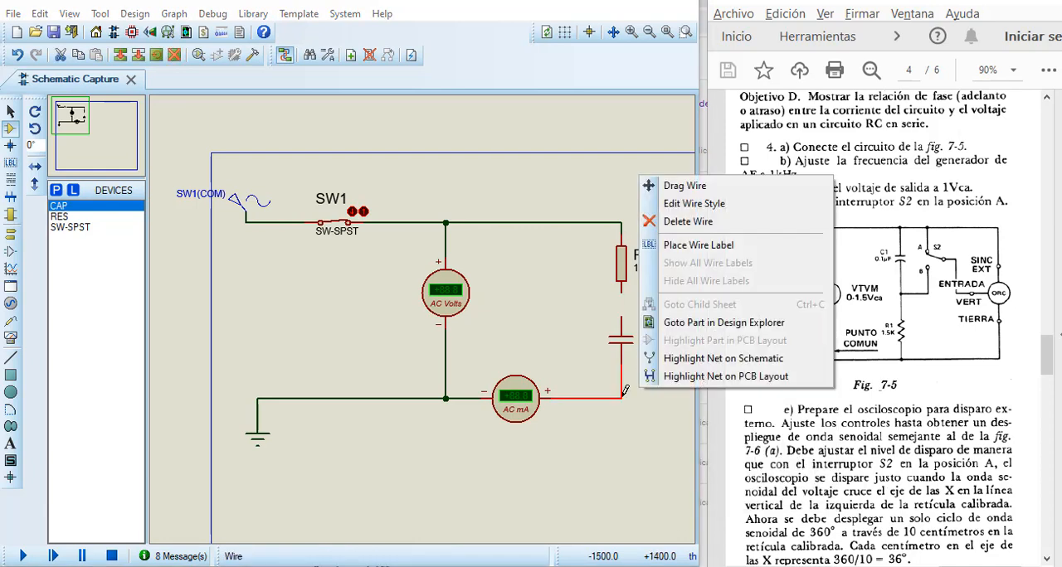
click(685, 229)
Step: Delete the wire from the voltmeter's positive node to R1, and remove the AC milliammeter with its remaining wire
right_click(650, 269)
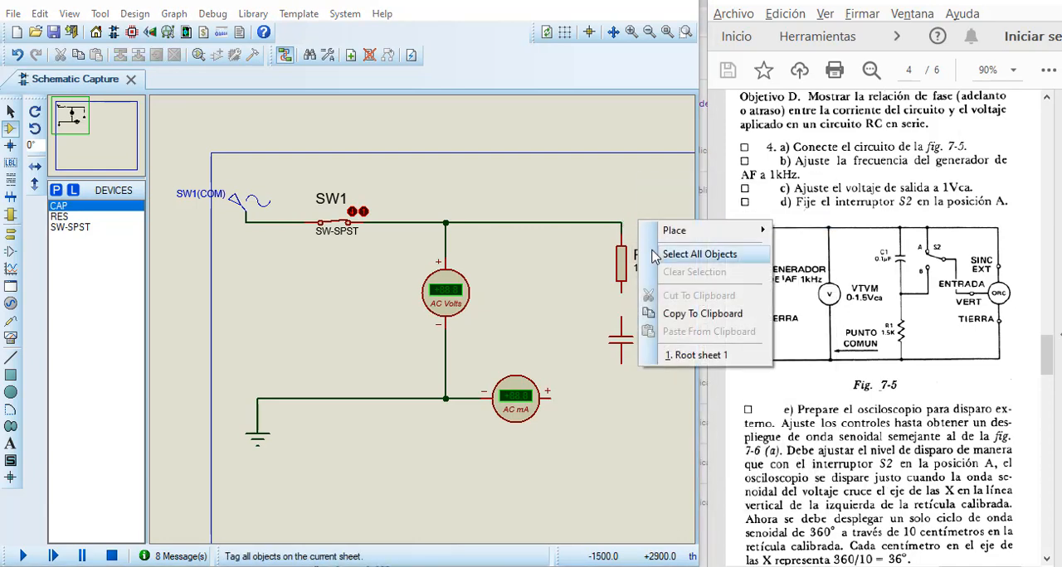
click(605, 217)
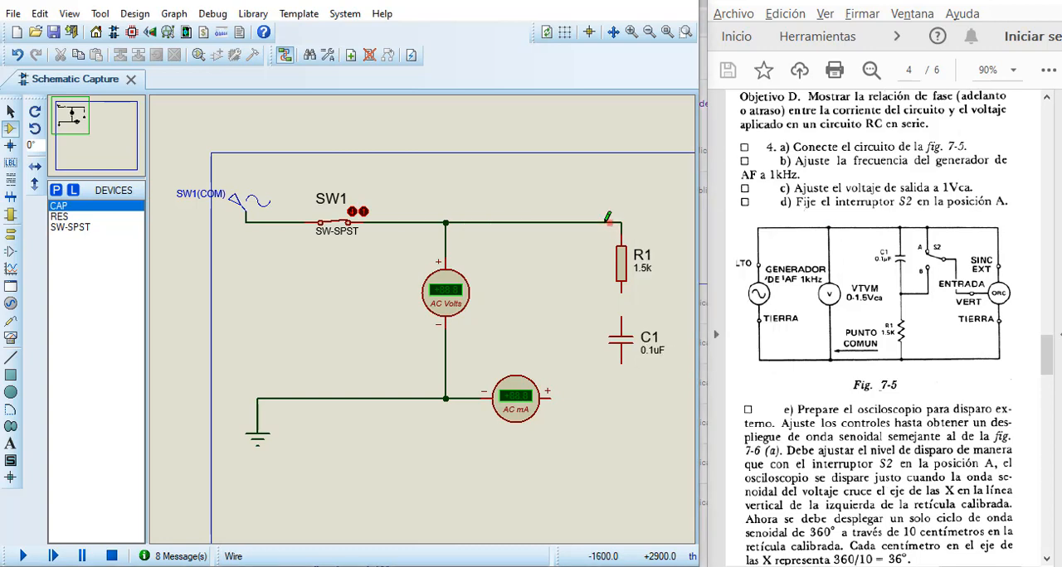
right_click(621, 216)
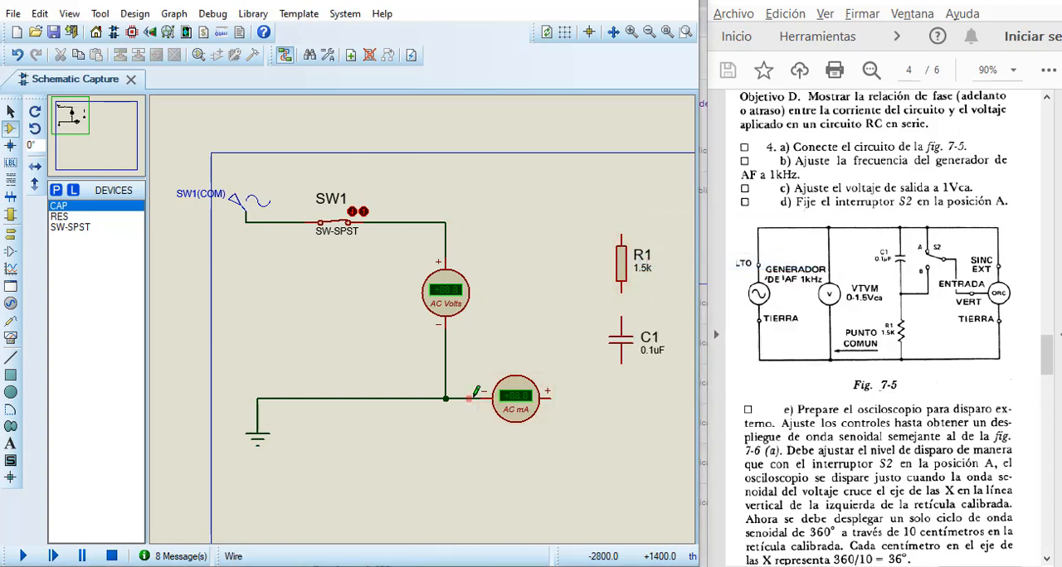
click(508, 404)
key(Delete)
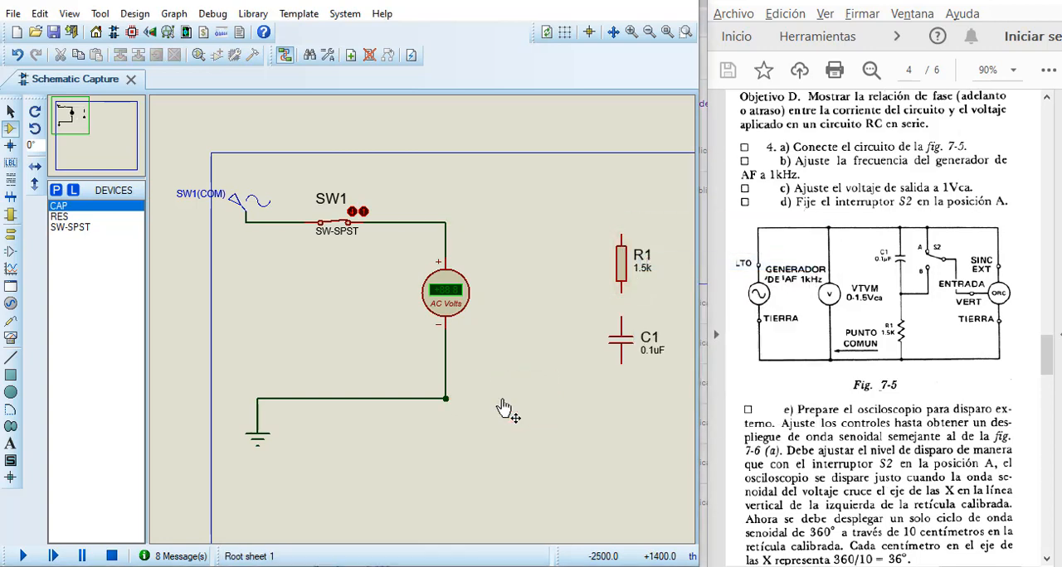
Step: Swap the positions of R1 and C1 so the capacitor sits directly above the resistor
click(621, 264)
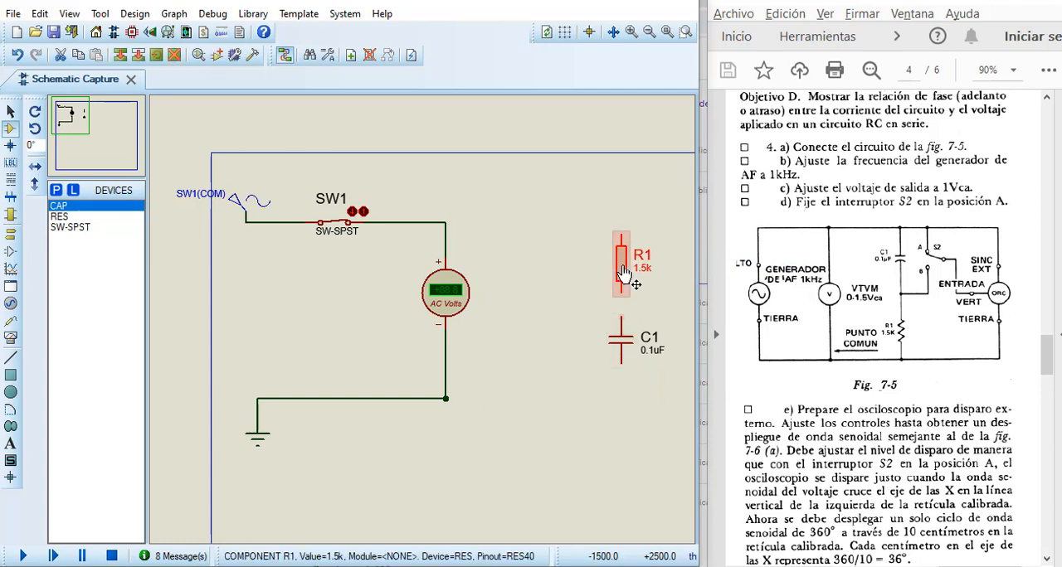
drag(624, 274, 624, 391)
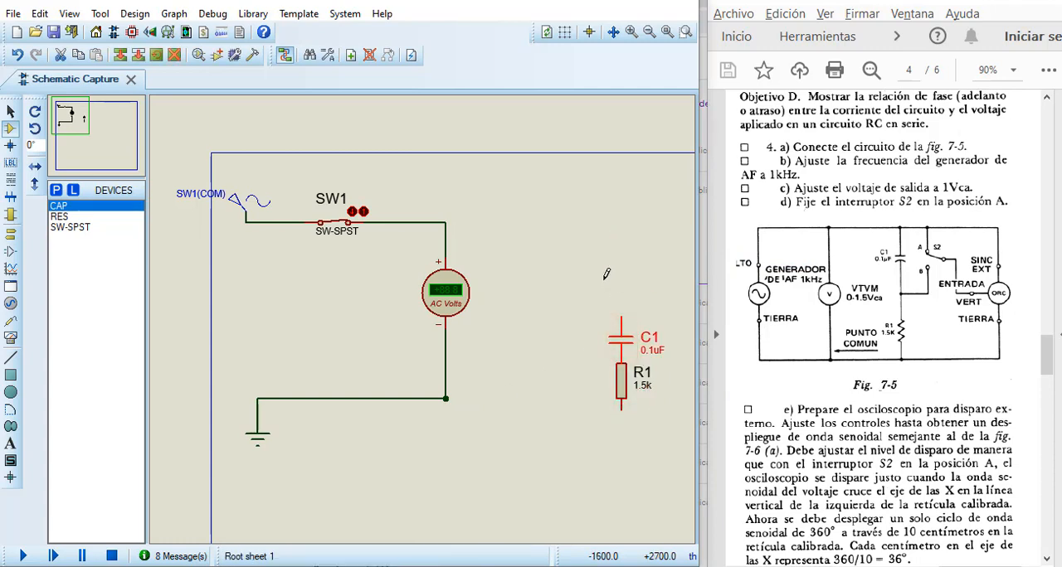
click(618, 330)
drag(618, 331, 618, 252)
click(622, 387)
drag(622, 387, 622, 319)
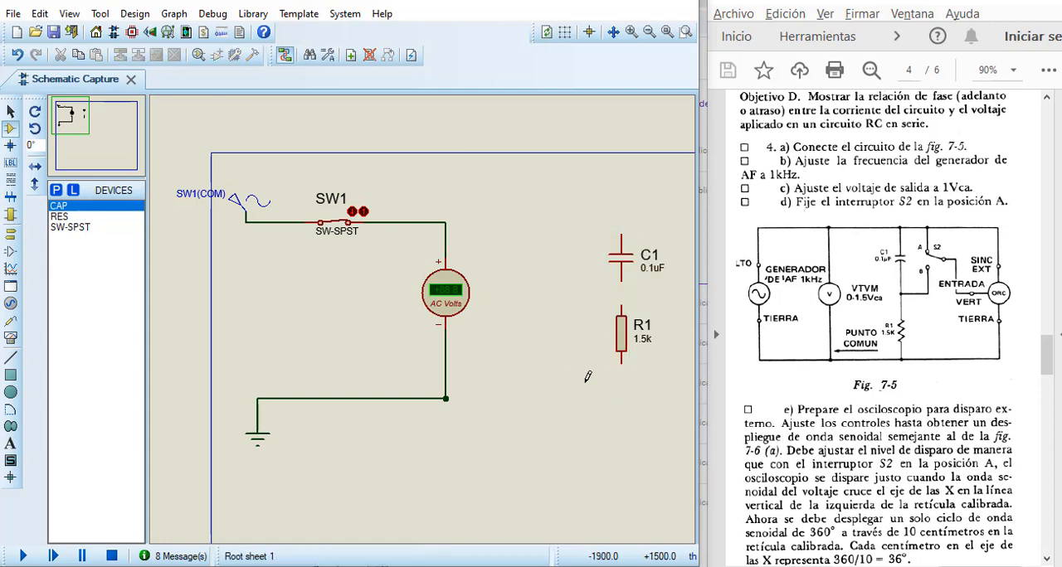
Step: Wire C1 and R1 in series across the voltmeter, with R1 on the ground side, and shift R1 slightly down
click(623, 368)
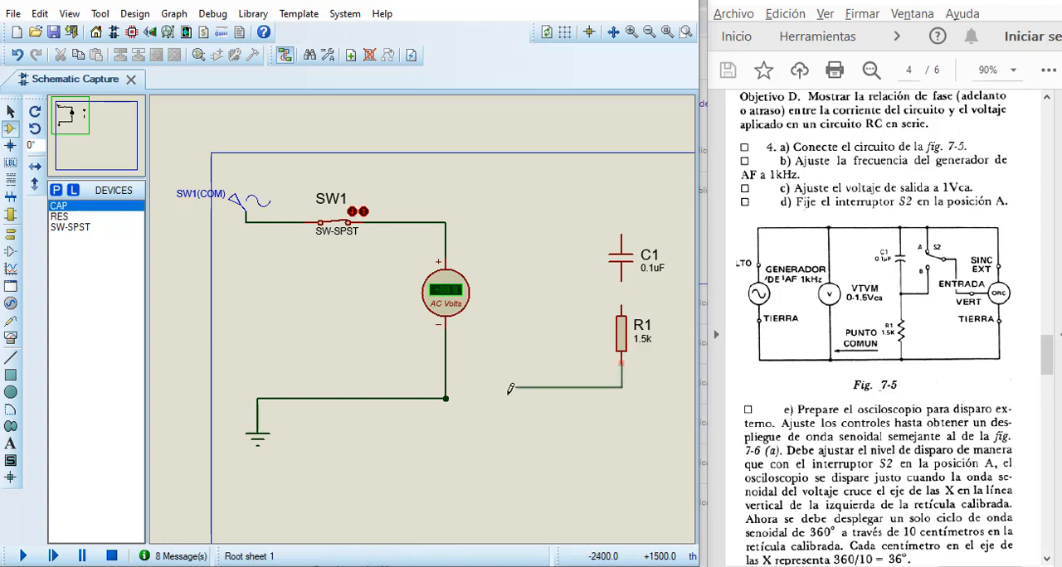
click(446, 399)
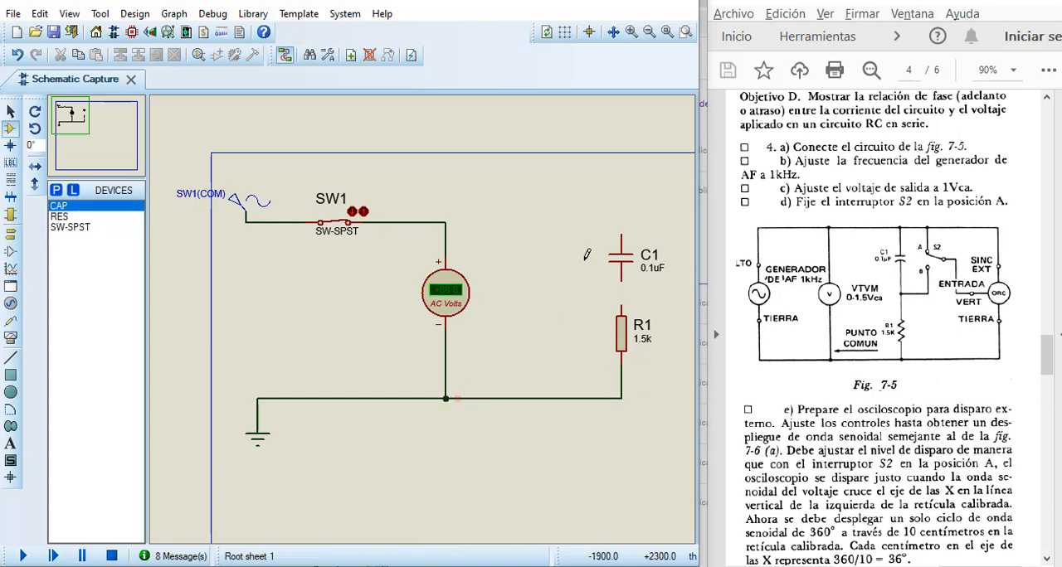
click(621, 236)
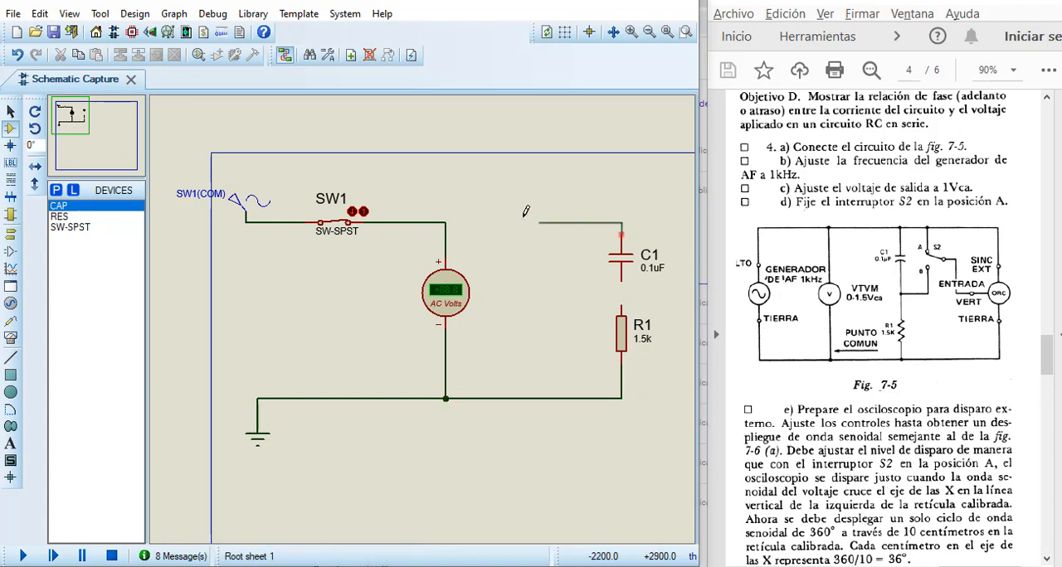
click(446, 223)
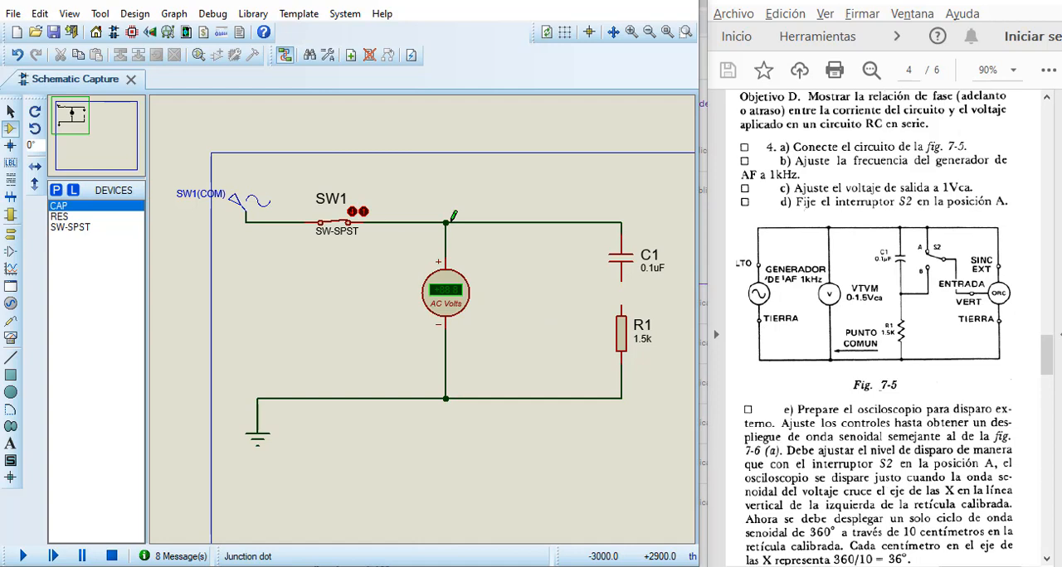
click(622, 283)
click(622, 306)
click(622, 340)
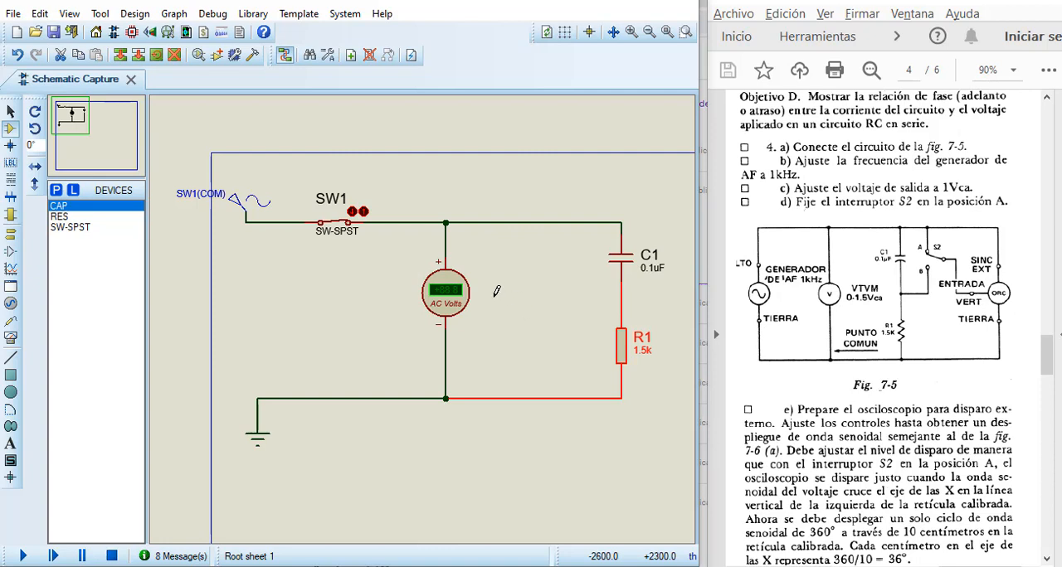
Step: Place an oscilloscope beside the C1–R1 branch, on the side away from the voltmeter
key(F7)
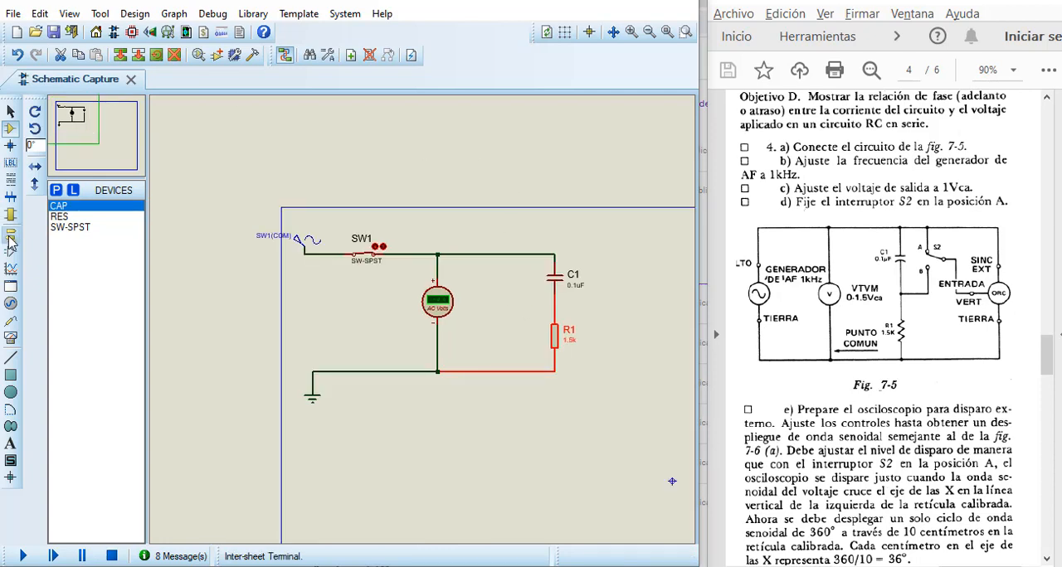
click(11, 338)
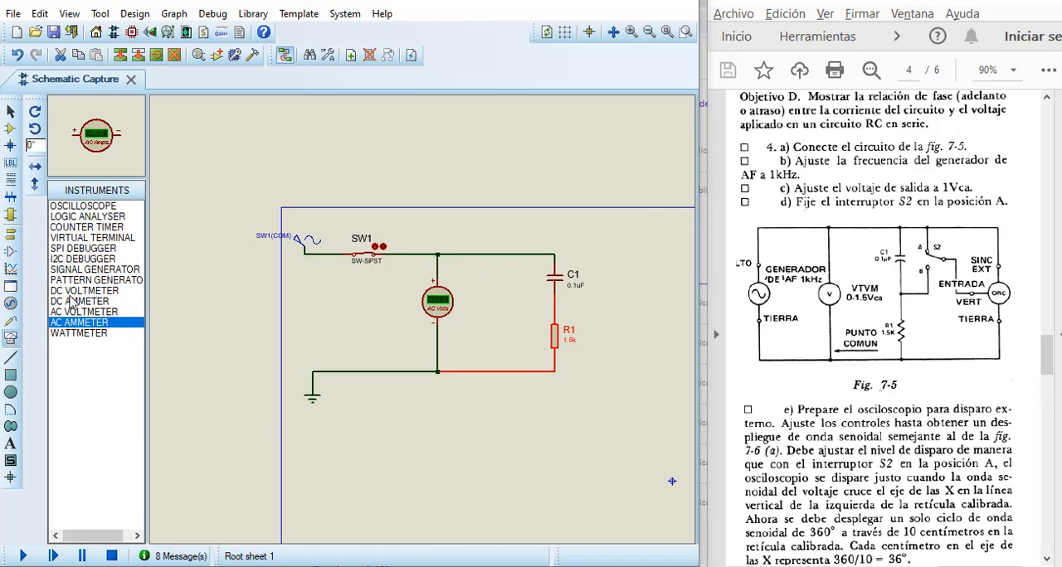
click(95, 207)
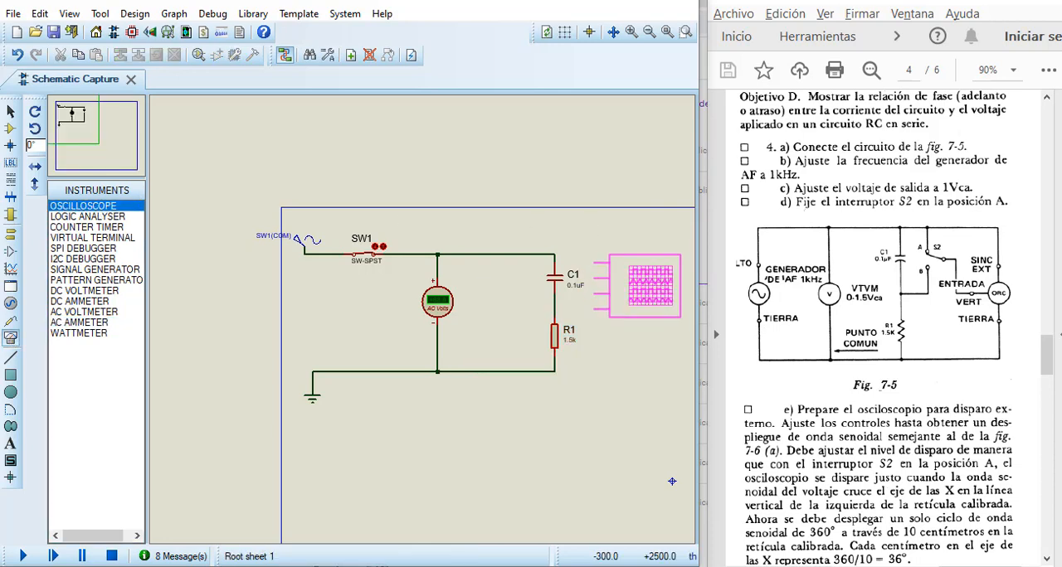
click(652, 285)
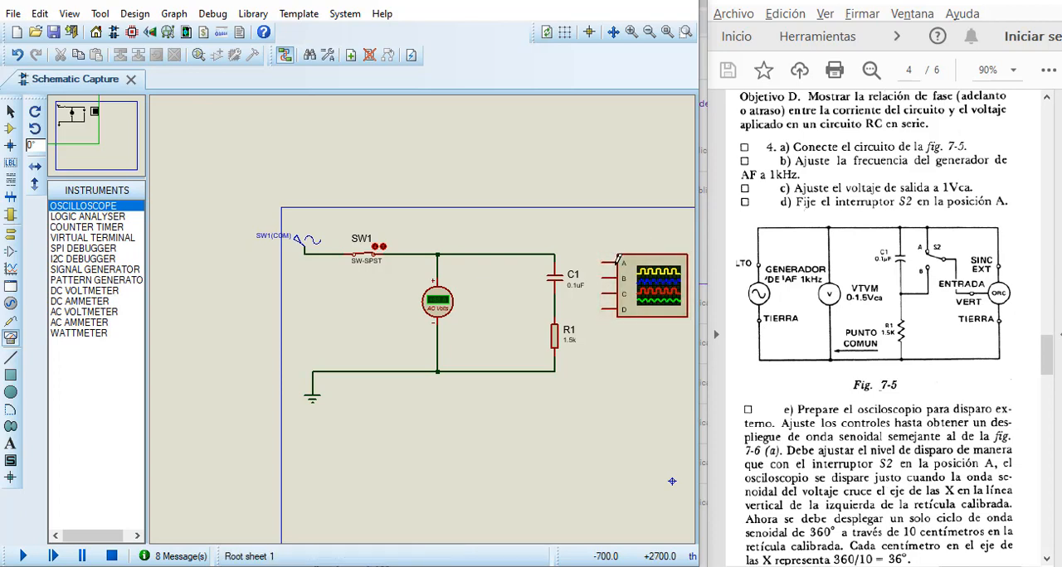
Step: Wire oscilloscope channel A to the source side of C1 and channel C to the node between C1 and R1
click(604, 260)
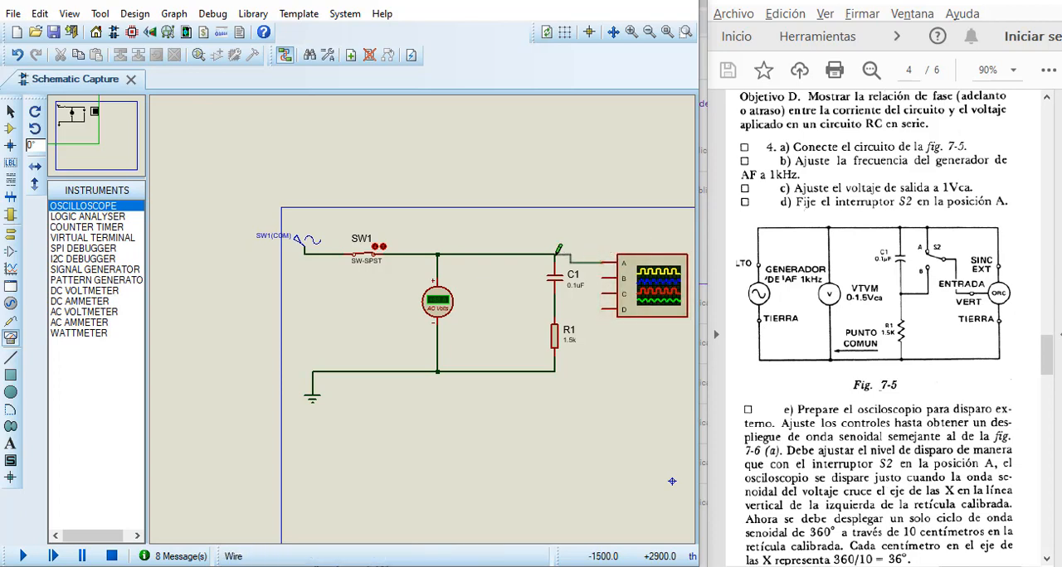
click(555, 254)
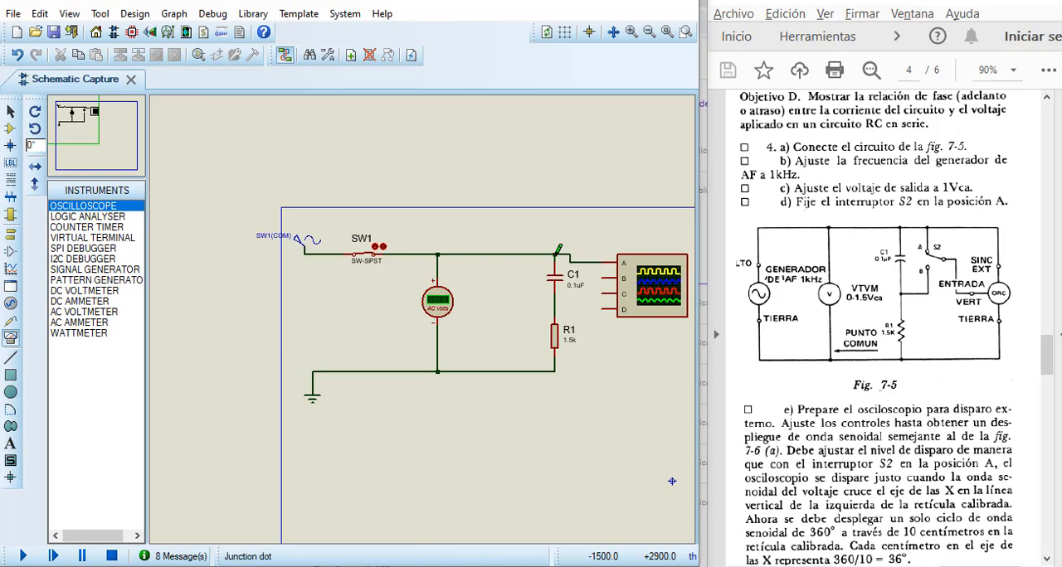
click(598, 291)
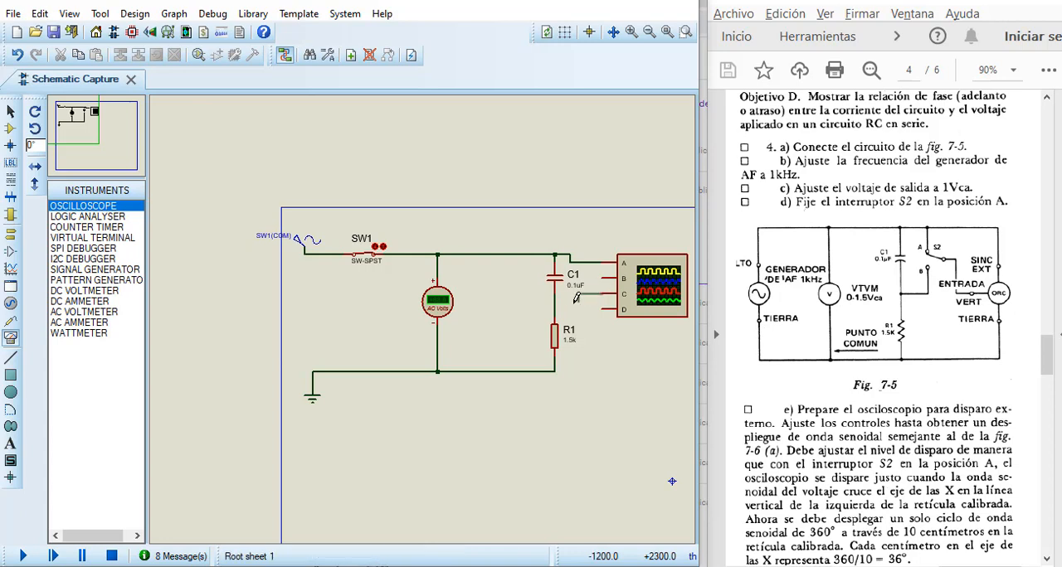
click(556, 305)
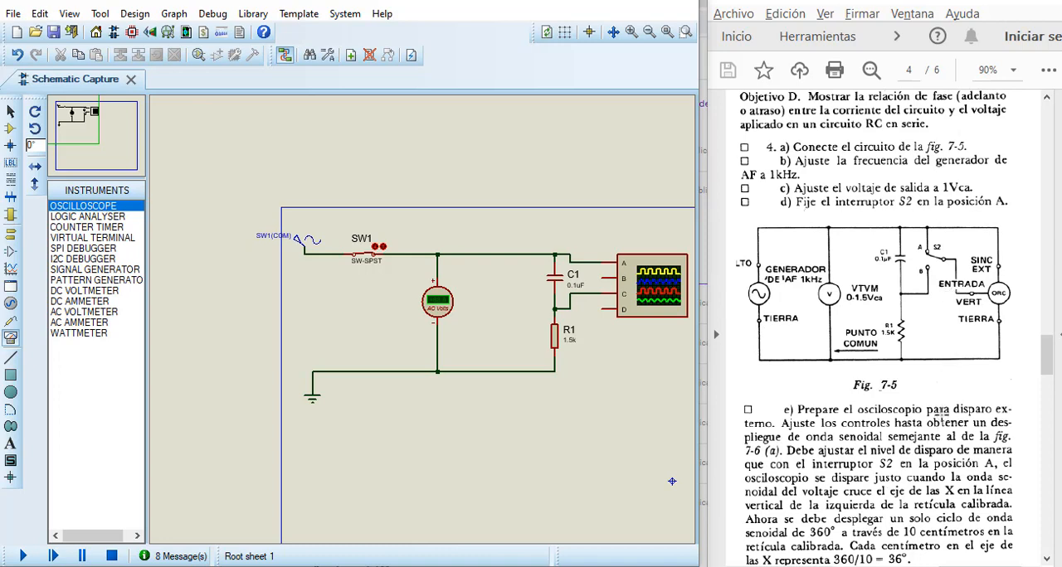
Step: Read procedure 4 steps (e) to (g) in the lab guide on oscilloscope triggering and waveform shift
scroll(940, 421, down, 1)
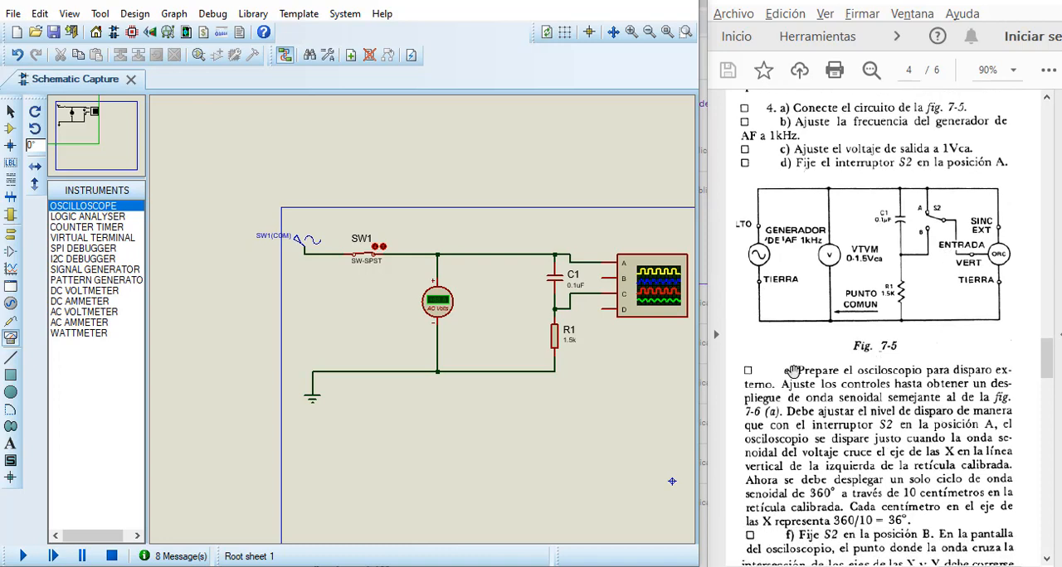
scroll(836, 397, down, 1)
scroll(837, 389, down, 1)
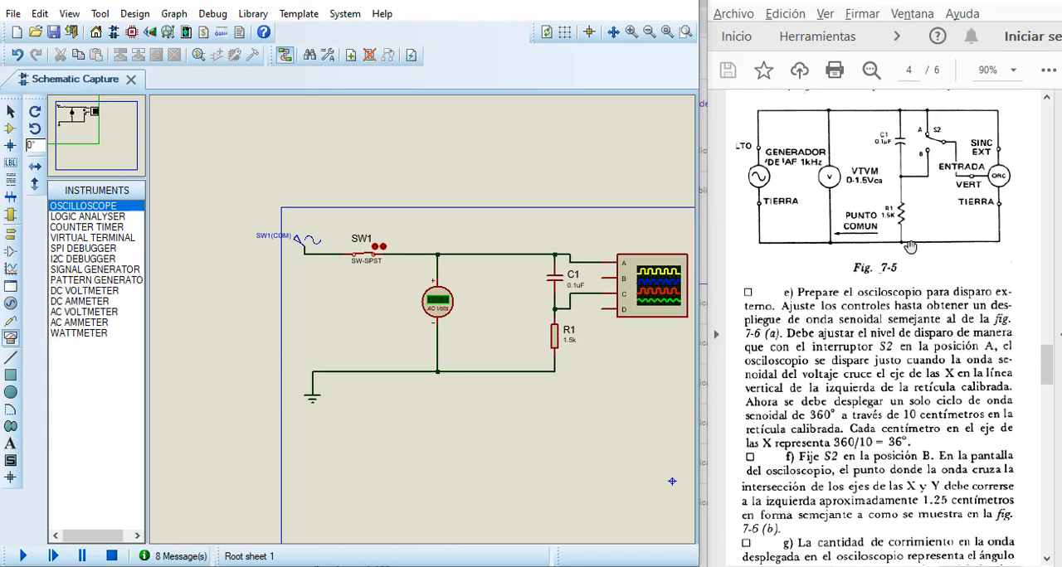
Step: Run the simulation and switch off the unused oscilloscope channels B and D
scroll(910, 247, down, 5)
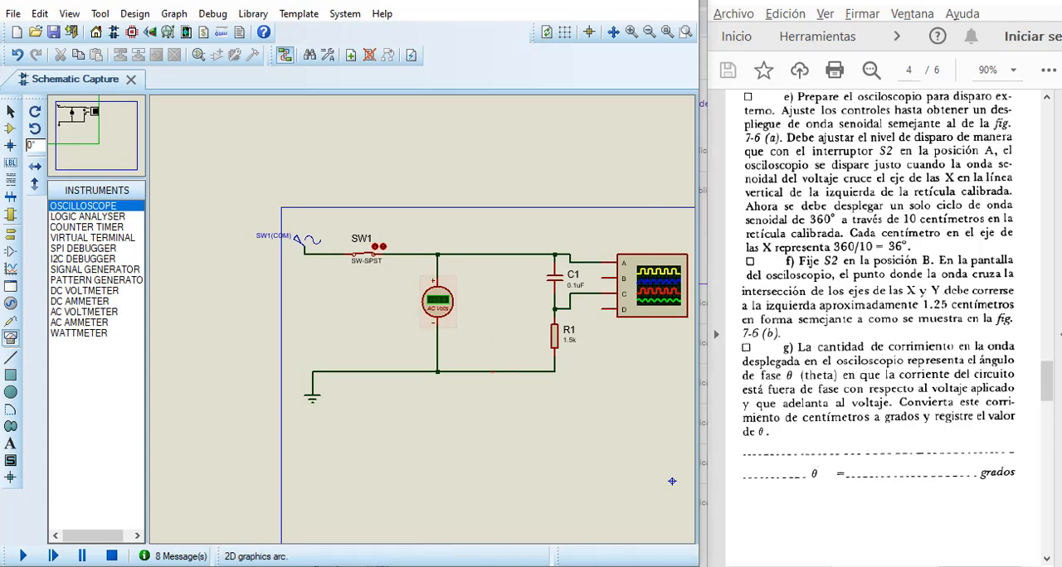
click(23, 556)
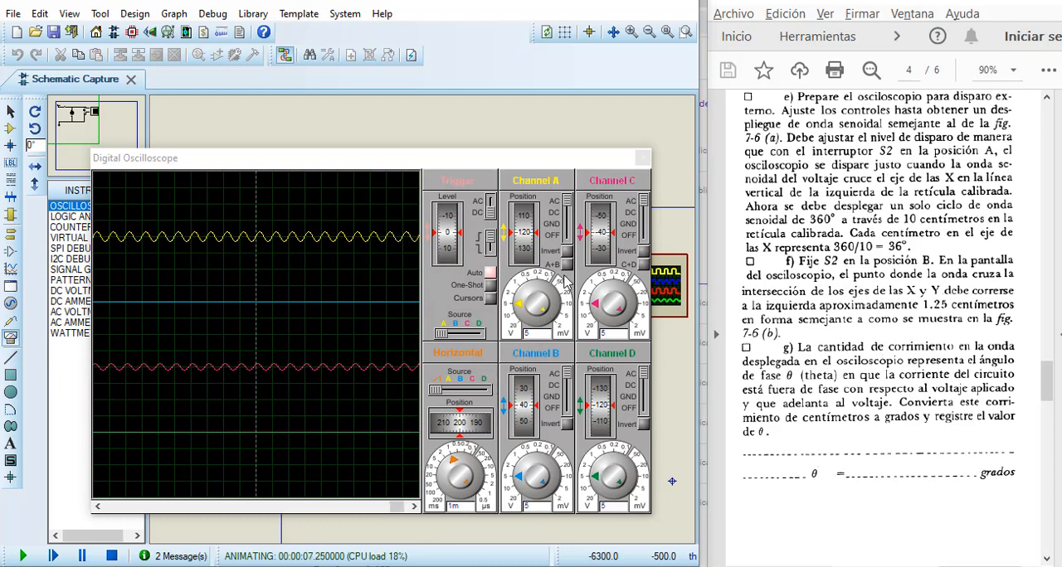
click(567, 413)
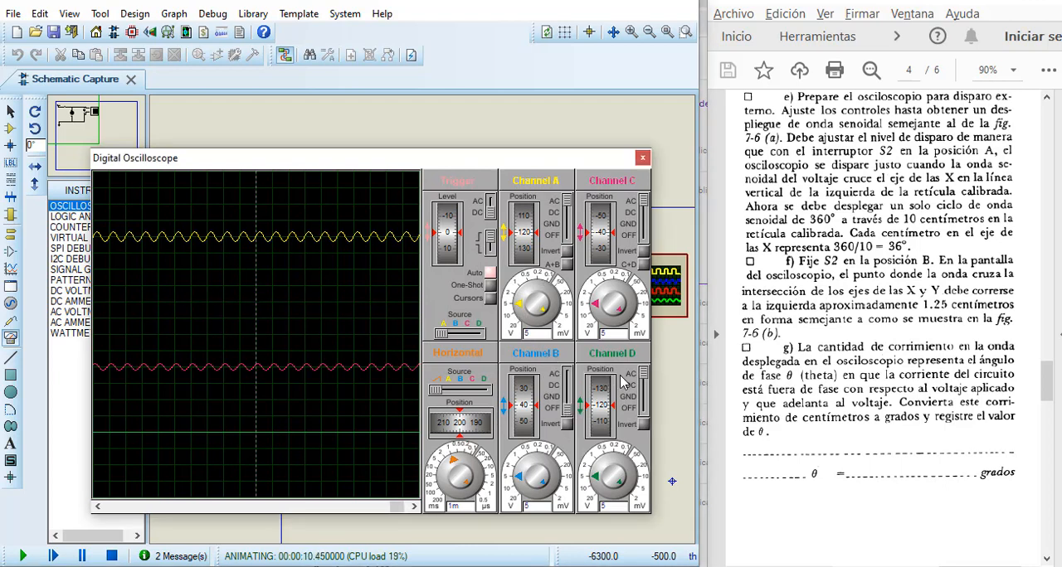
click(645, 417)
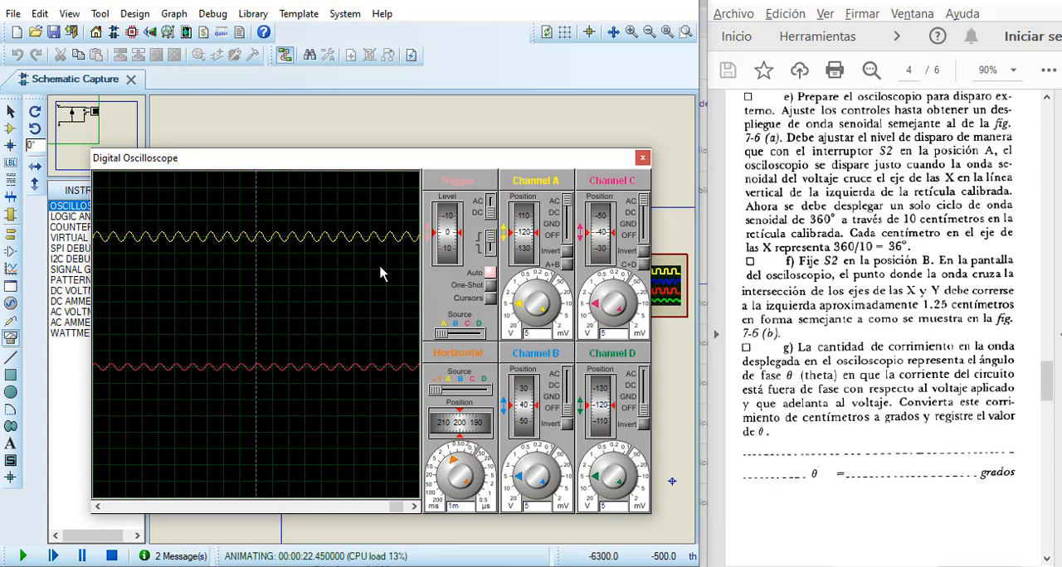
Step: Set oscilloscope channels A, B and C to 0.5 V per division and the time base to 0.2 ms per division
click(520, 290)
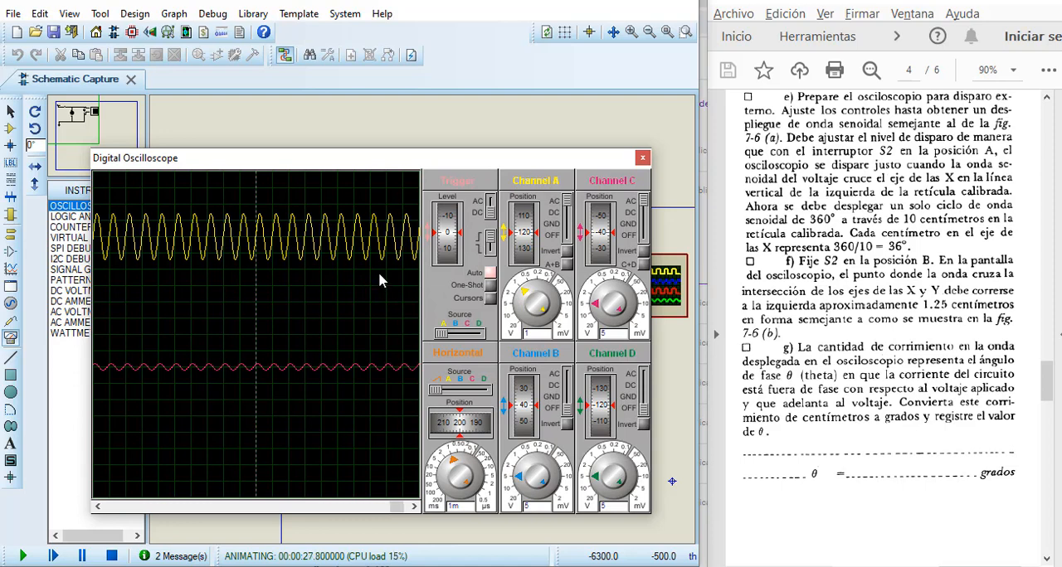
click(525, 286)
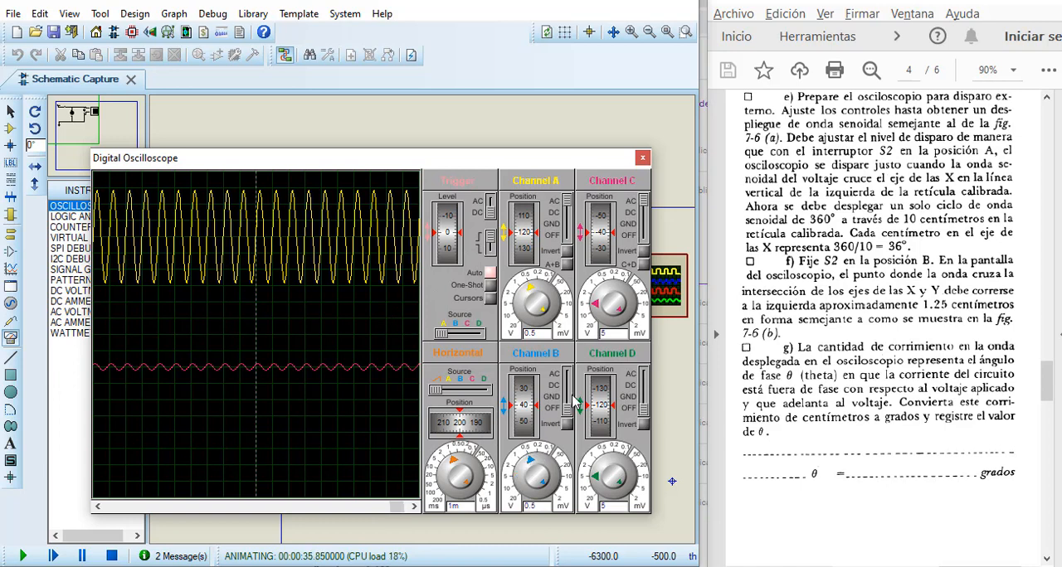
click(608, 286)
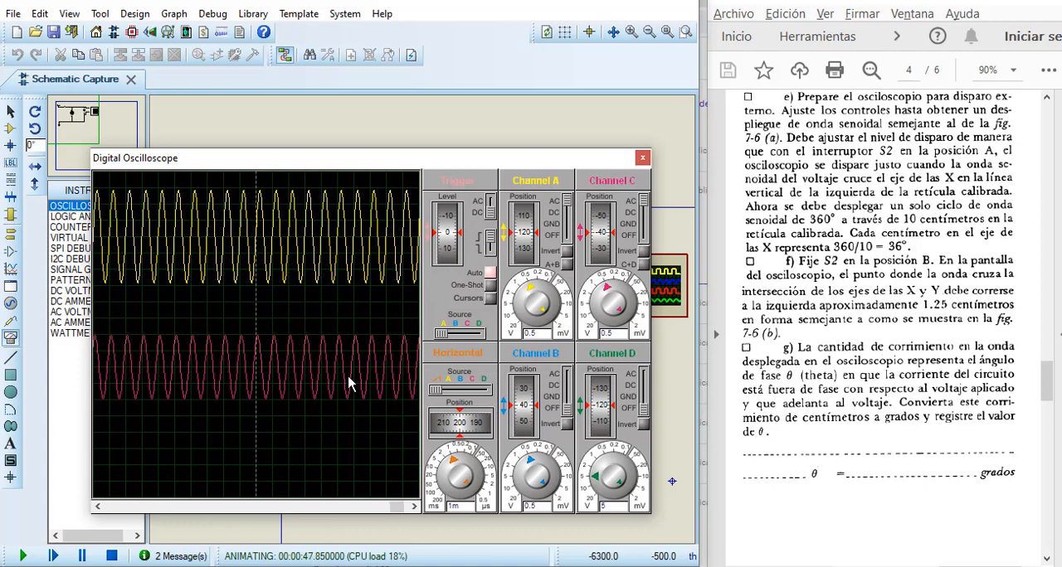
click(461, 459)
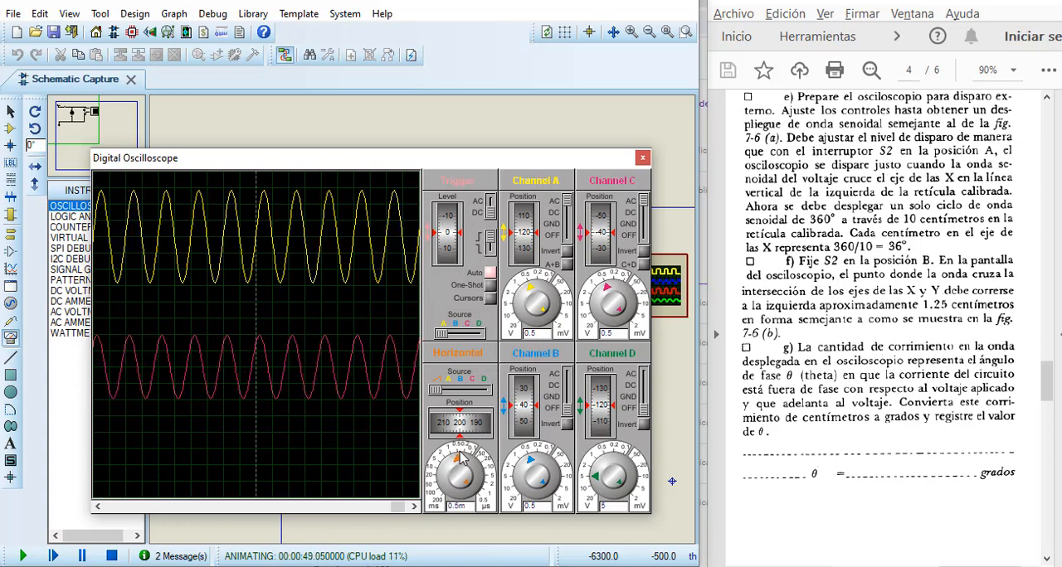
click(469, 461)
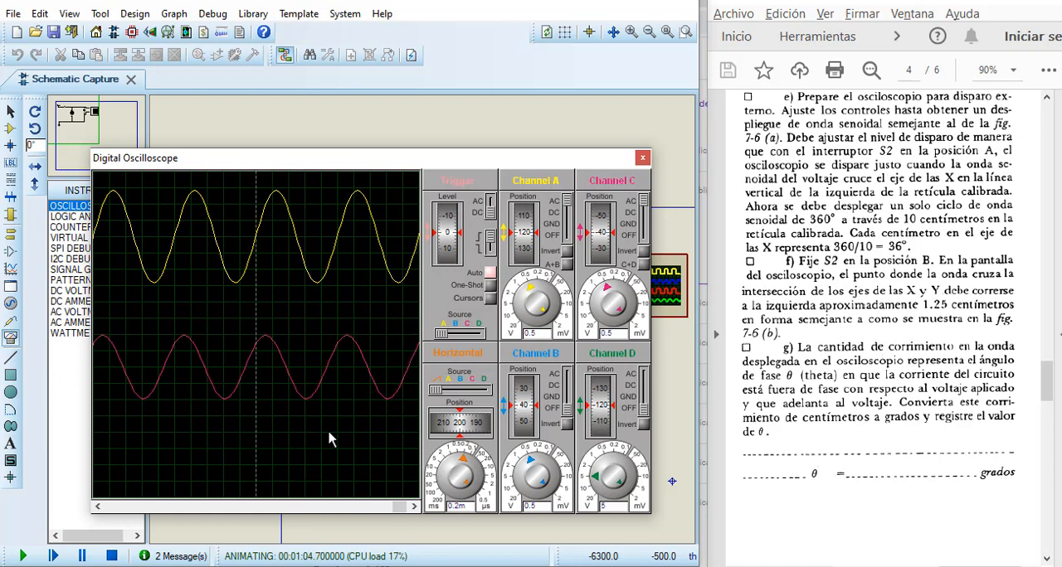
Step: Overlay the channel A and C traces by setting both vertical positions to 60, and shift the horizontal position to about 215
drag(520, 233, 527, 260)
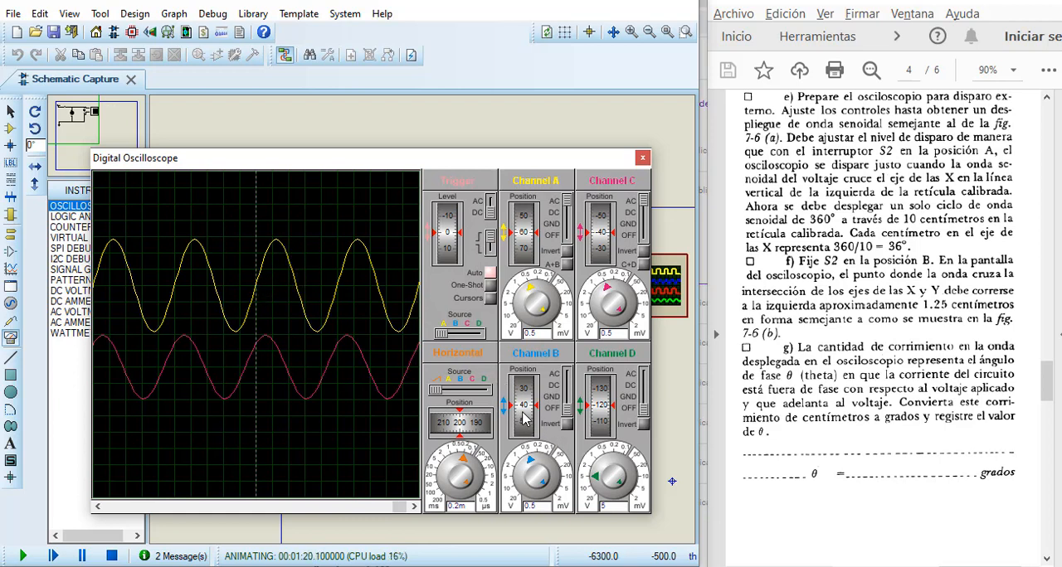
drag(602, 251, 595, 216)
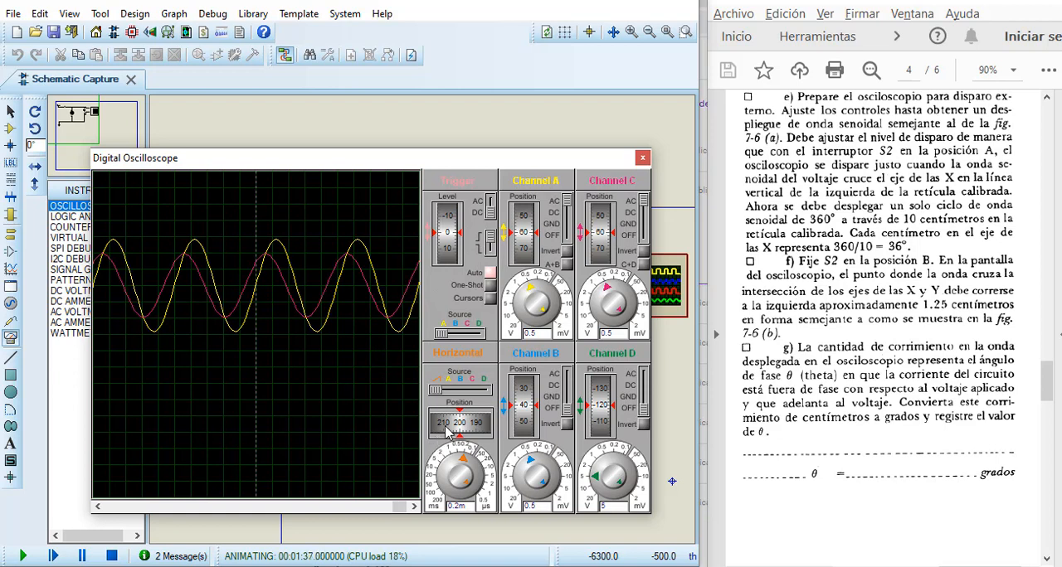
drag(446, 429, 452, 432)
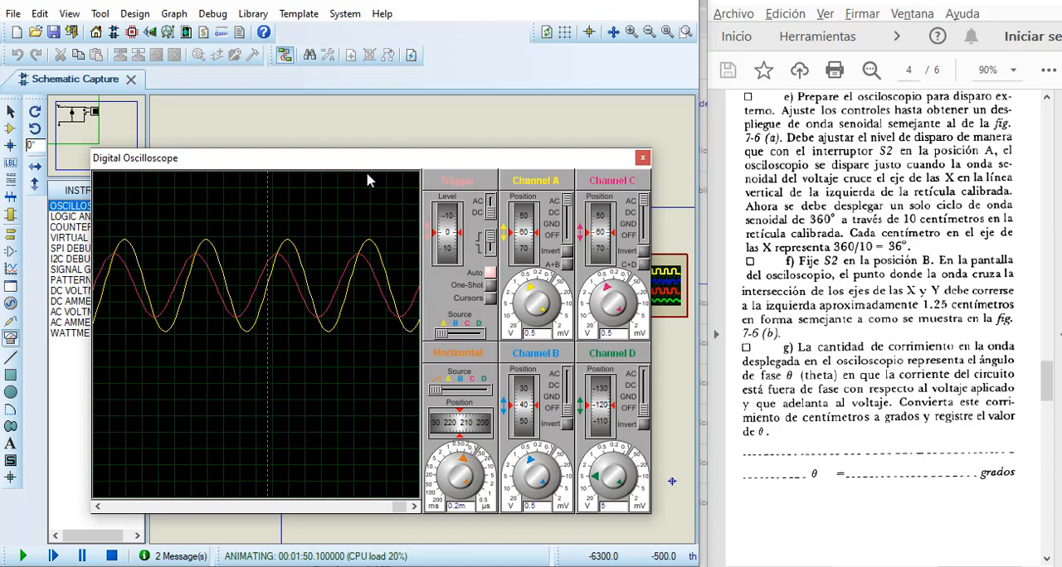
drag(374, 158, 427, 321)
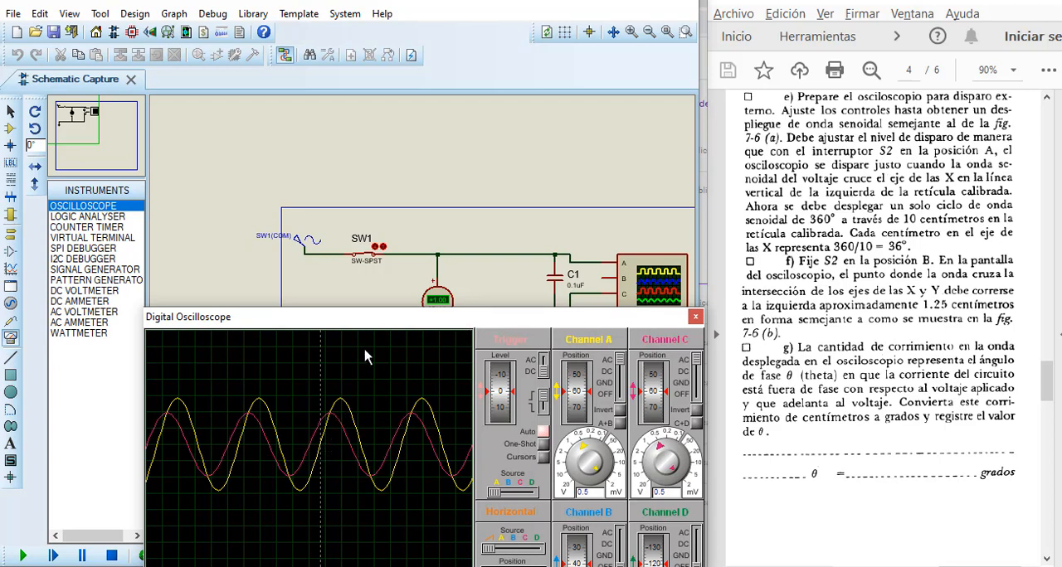
drag(369, 325, 338, 164)
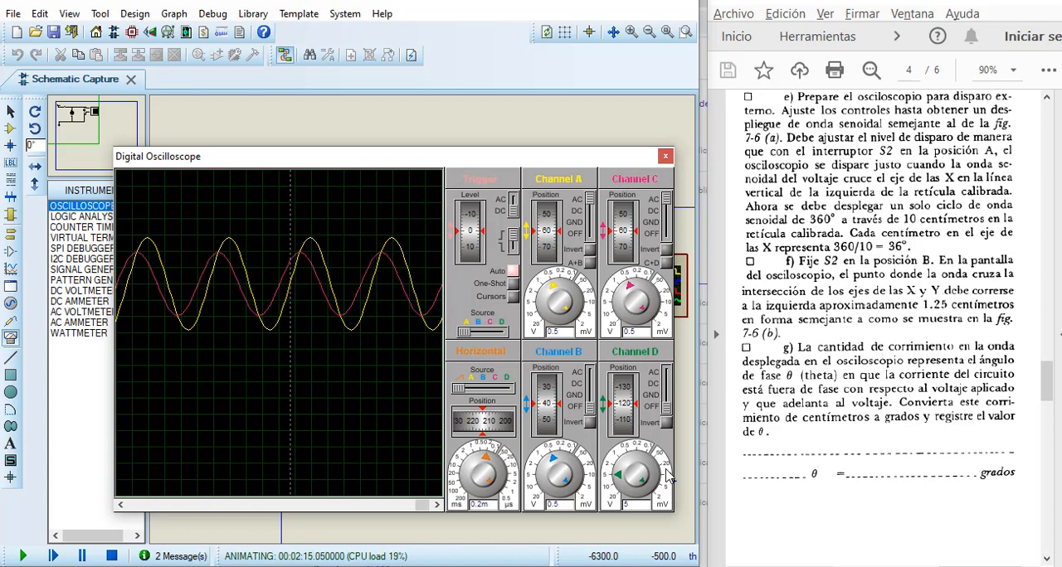
click(857, 566)
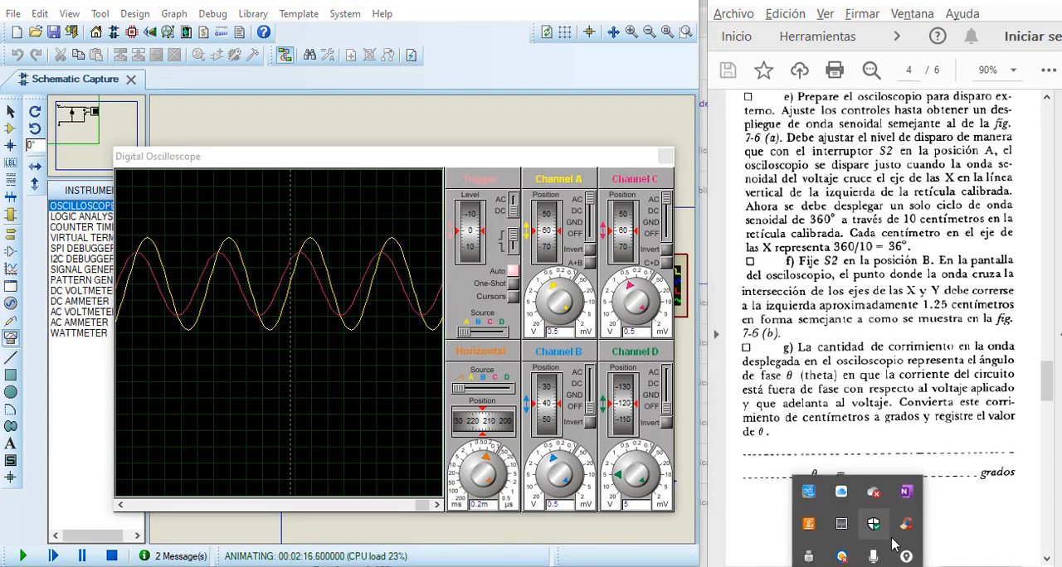
click(906, 559)
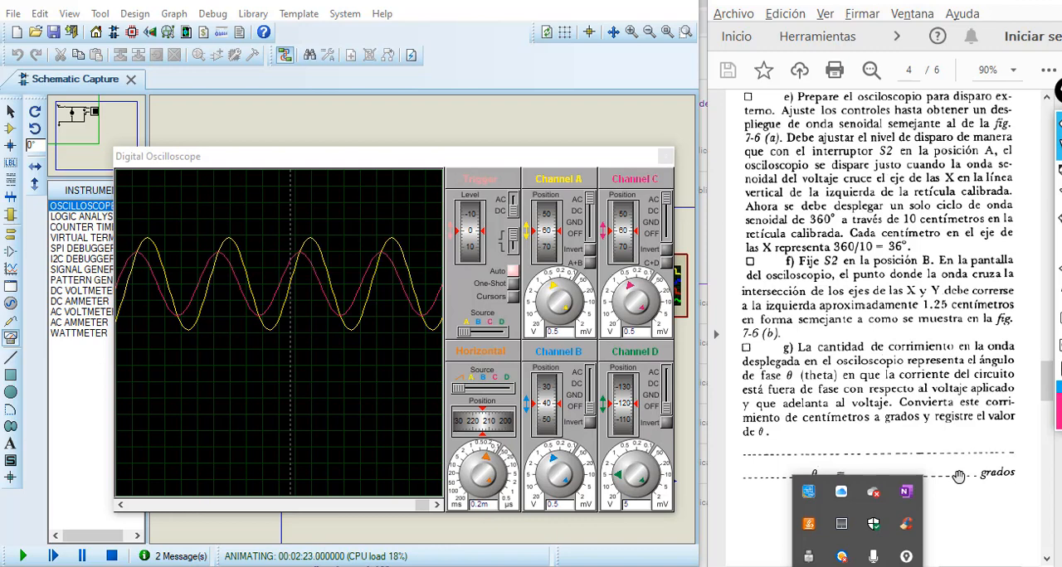
click(567, 117)
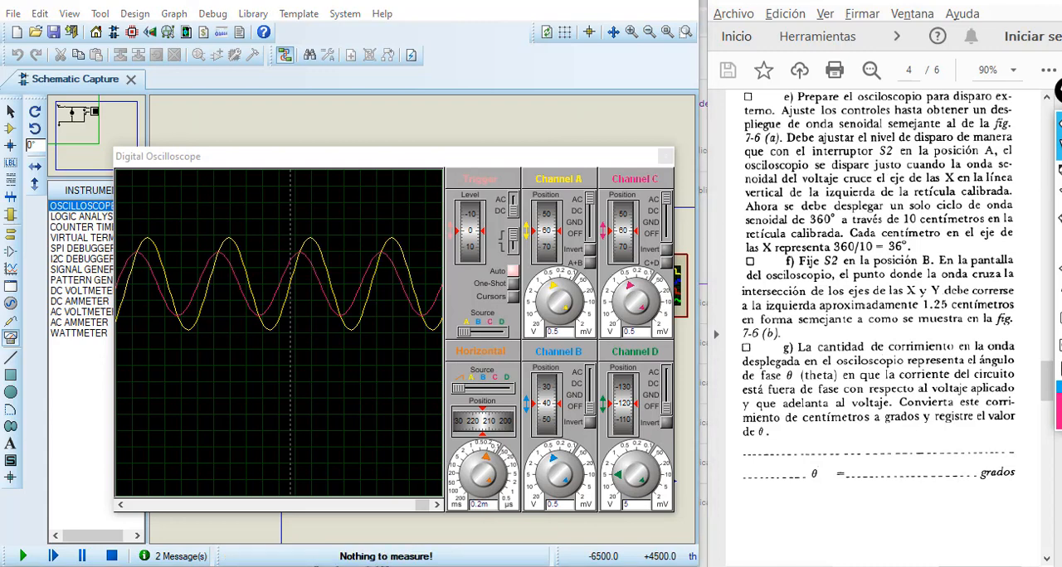
click(1059, 173)
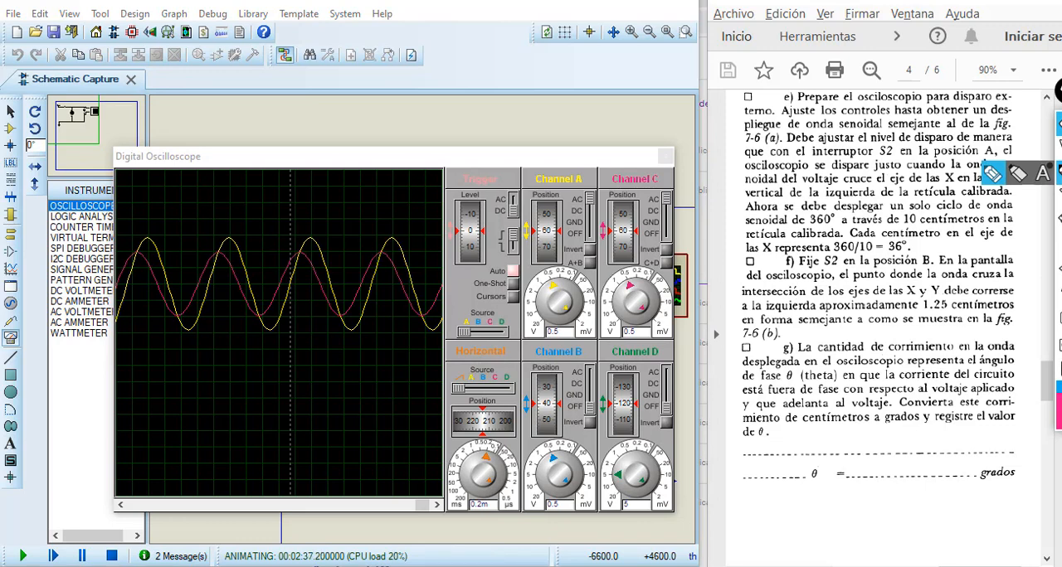
click(763, 495)
scroll(753, 507, right, 1)
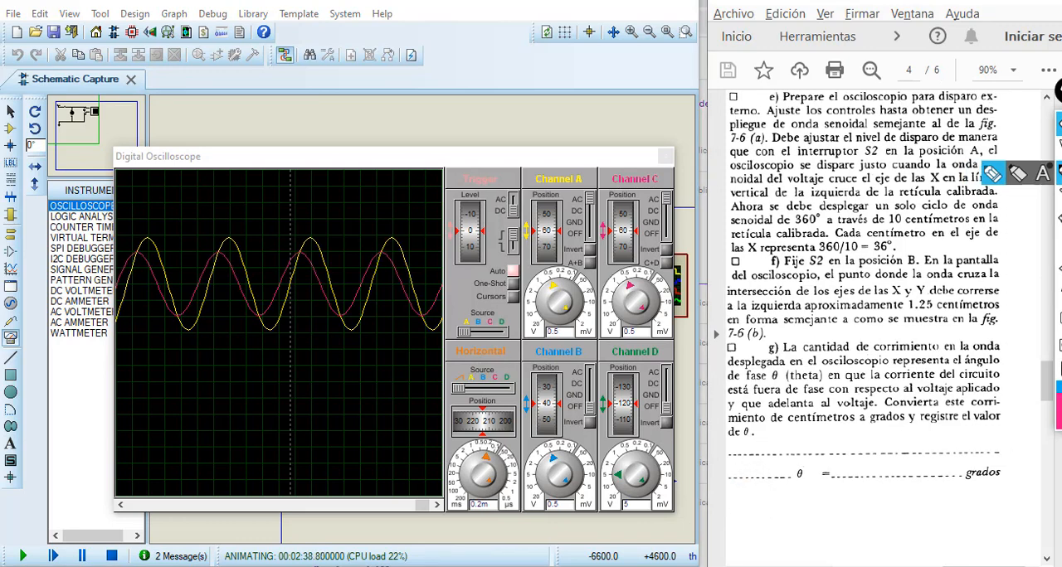
scroll(788, 497, left, 1)
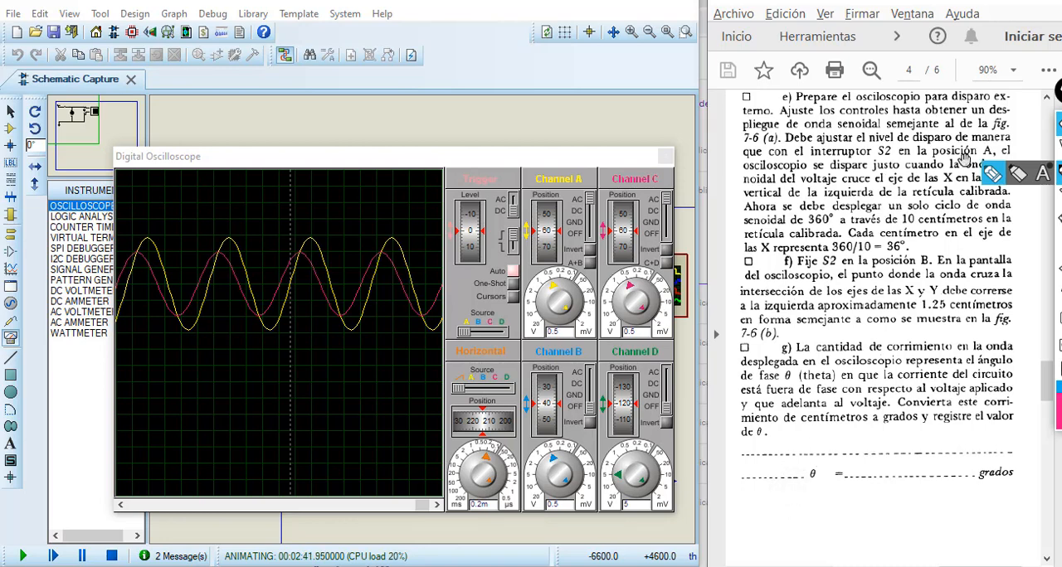
click(1059, 124)
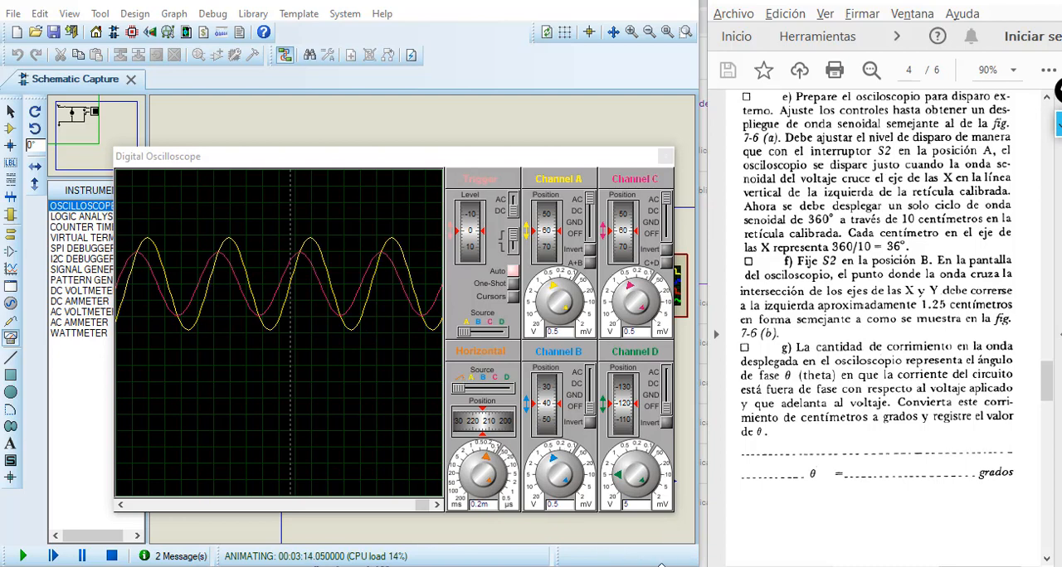
Step: Switch to the Windows calculator, clear it and multiply 0.6 by 360 for the phase shift
mouse_move(674, 566)
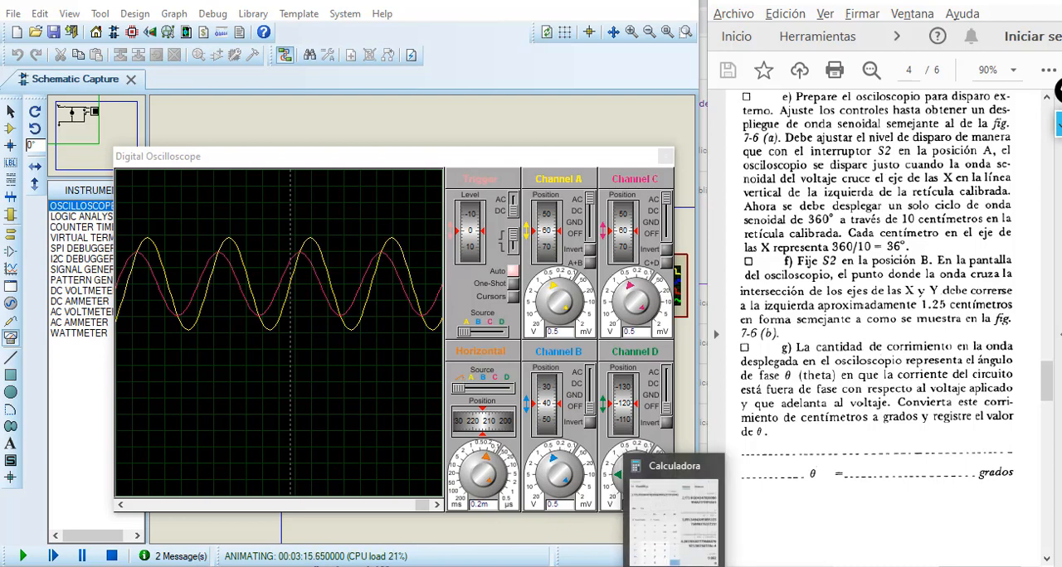
click(674, 519)
click(222, 304)
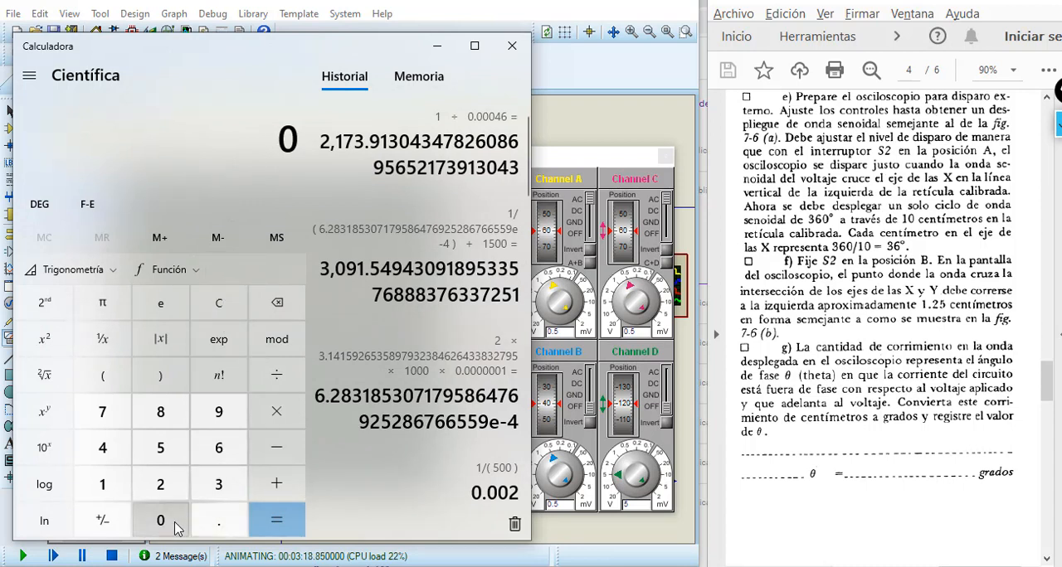
click(212, 522)
click(219, 448)
click(276, 411)
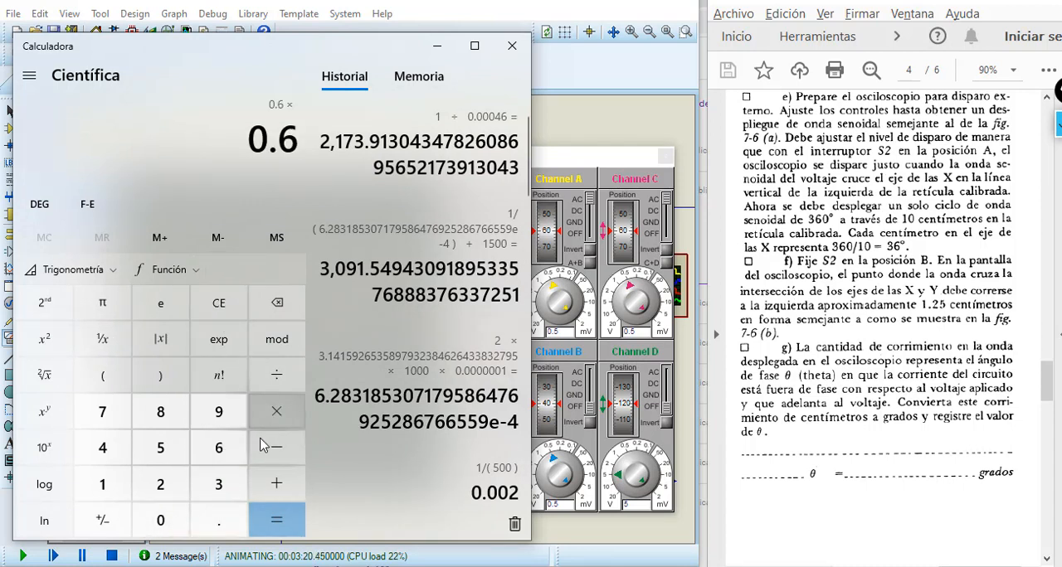
click(226, 492)
click(219, 448)
click(160, 520)
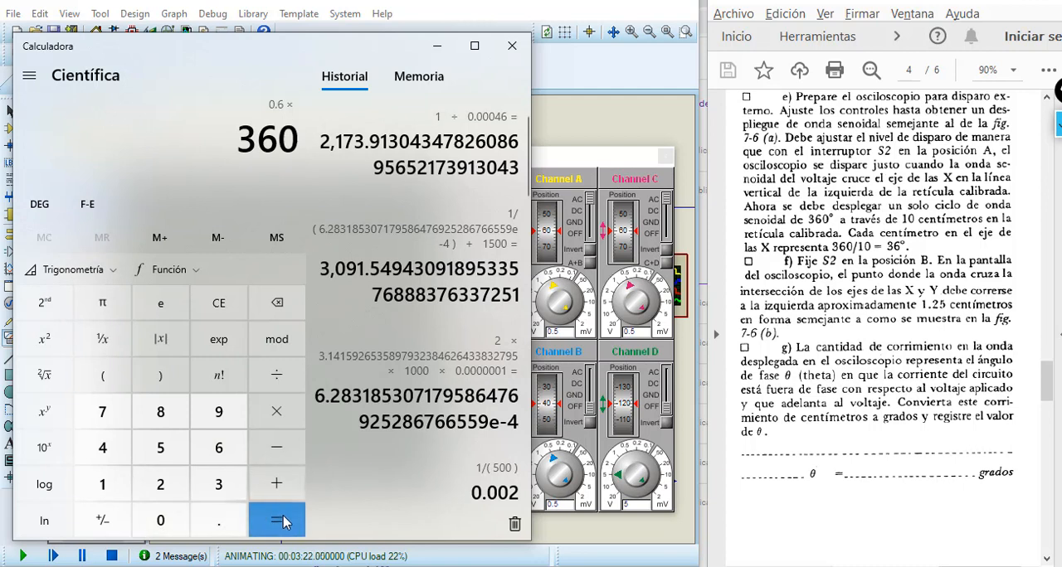
click(282, 518)
Step: Divide the product by 5 to get the phase angle in degrees, and stop the simulation
click(276, 375)
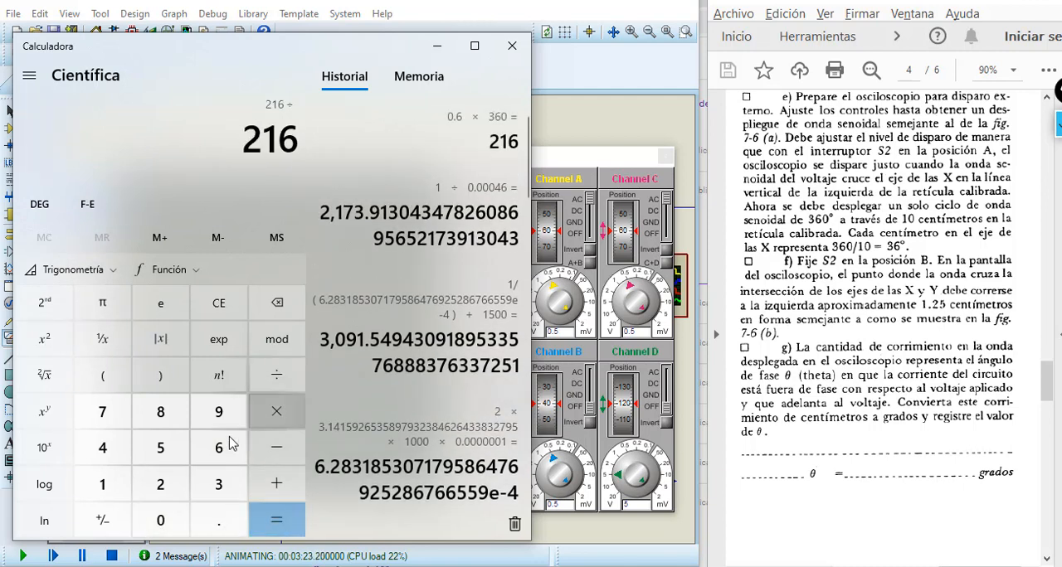
click(160, 448)
click(276, 520)
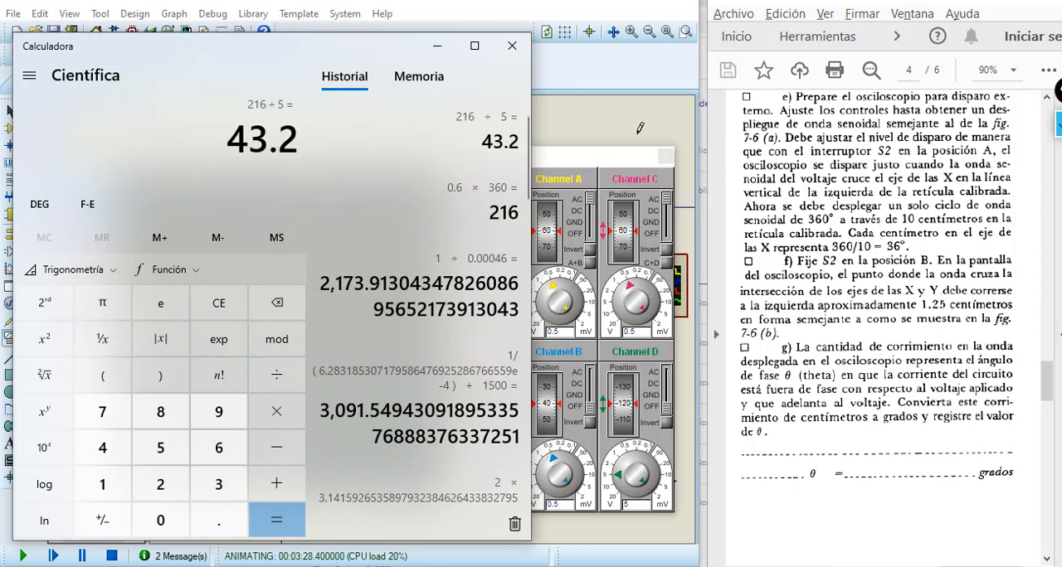
click(437, 46)
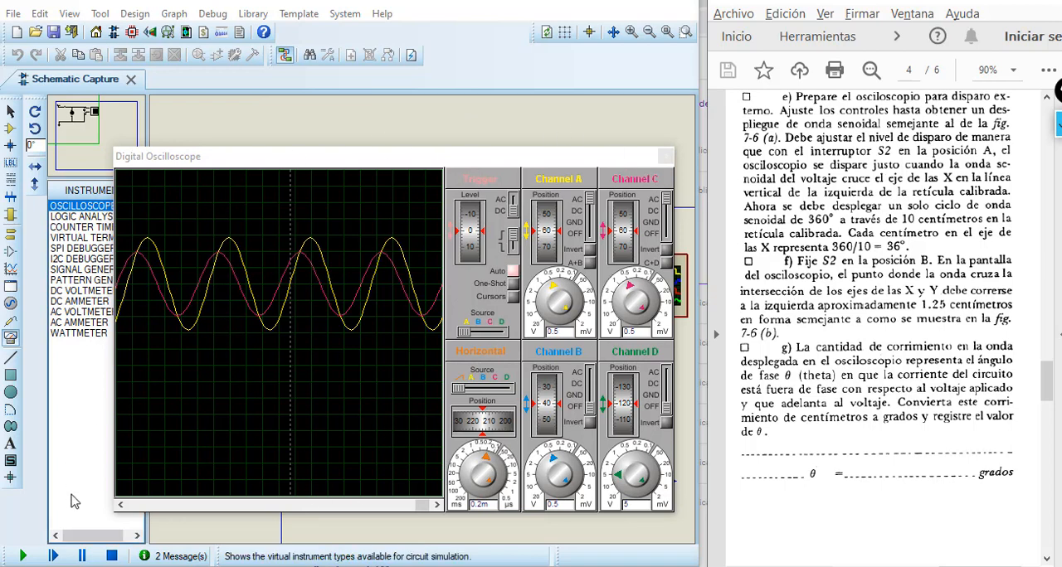
click(112, 557)
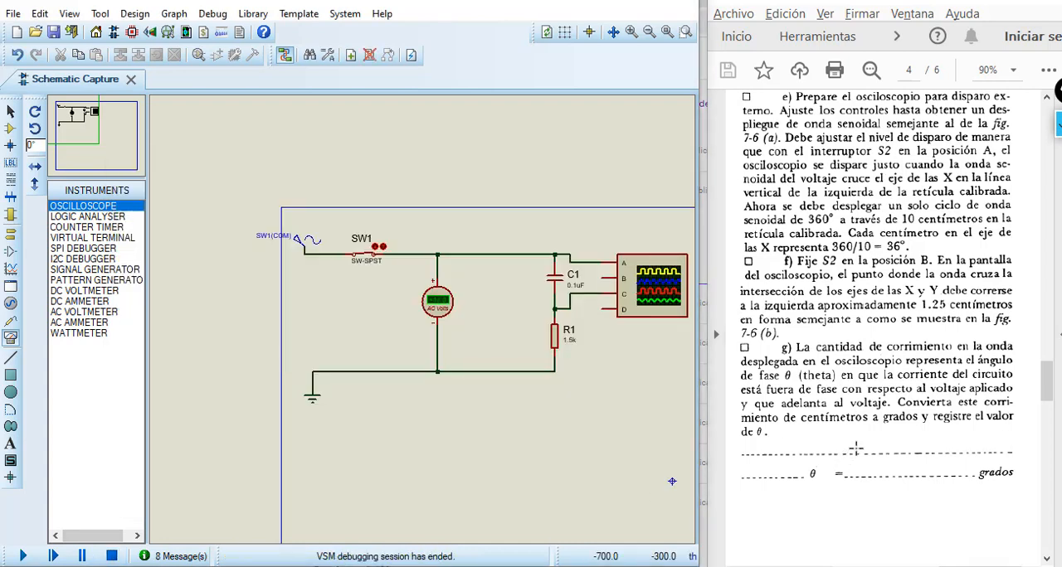
Step: Examine Fig. 7-6 (a) and (b) and read steps (h) to (j) in the lab guide
scroll(863, 435, down, 4)
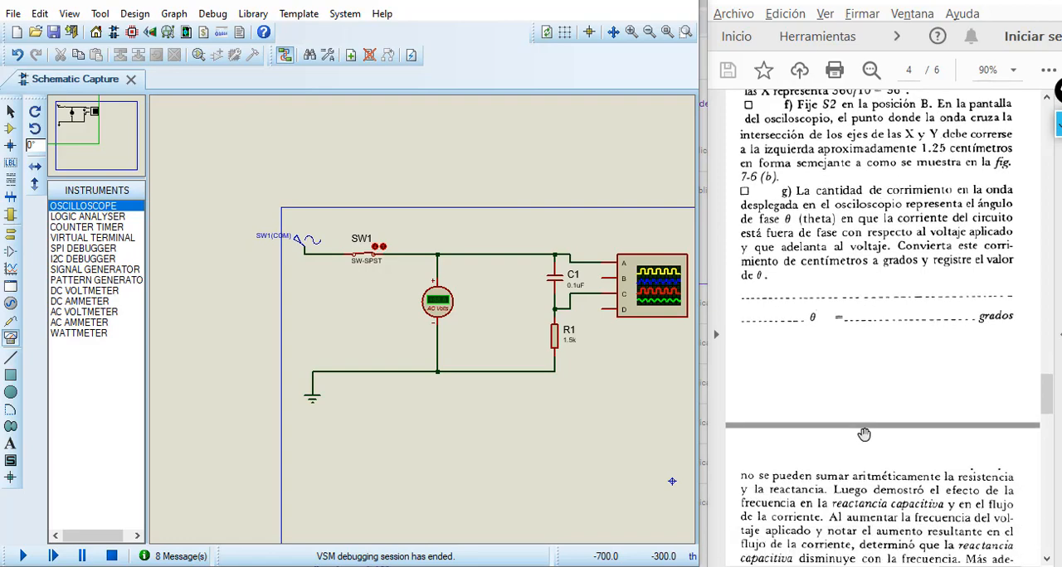
scroll(863, 435, down, 3)
drag(992, 566, 902, 550)
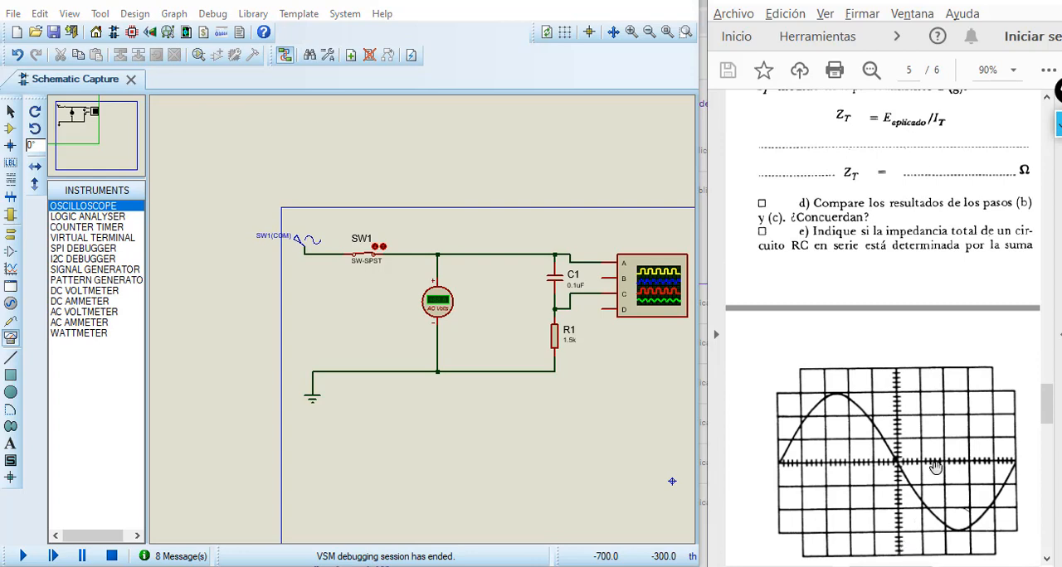
scroll(938, 452, down, 5)
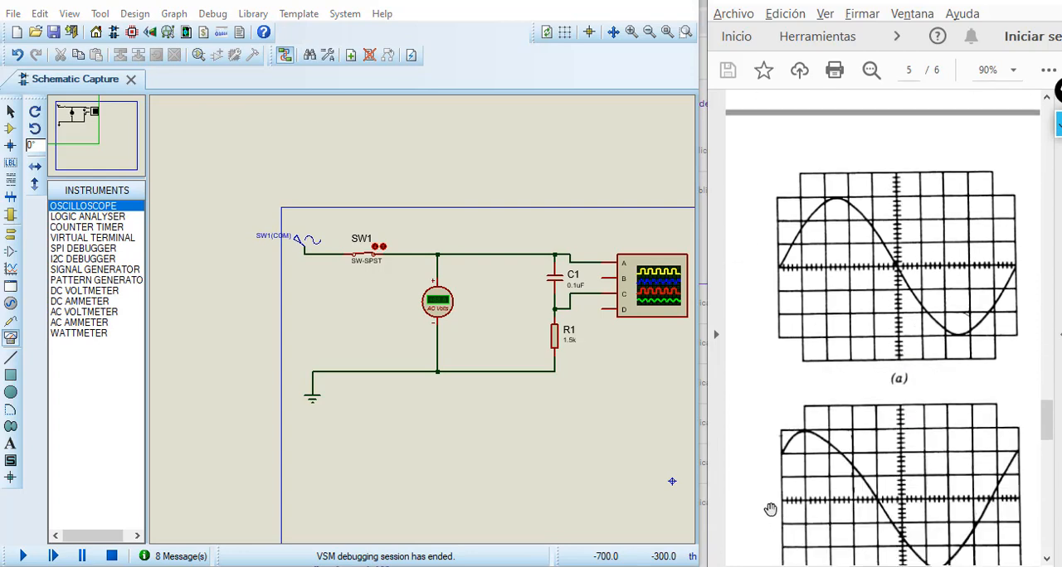
scroll(857, 452, down, 1)
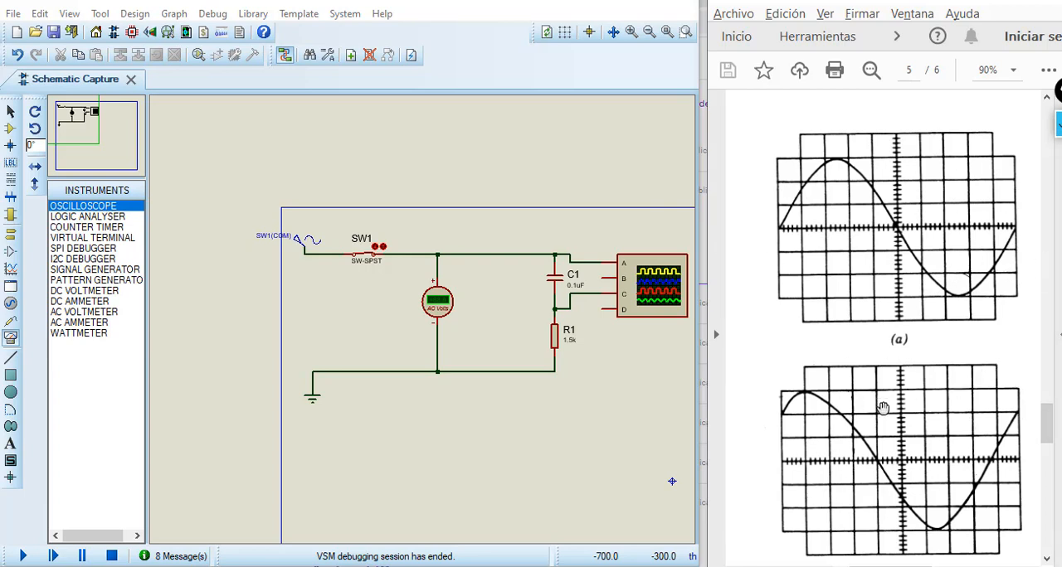
scroll(883, 408, down, 5)
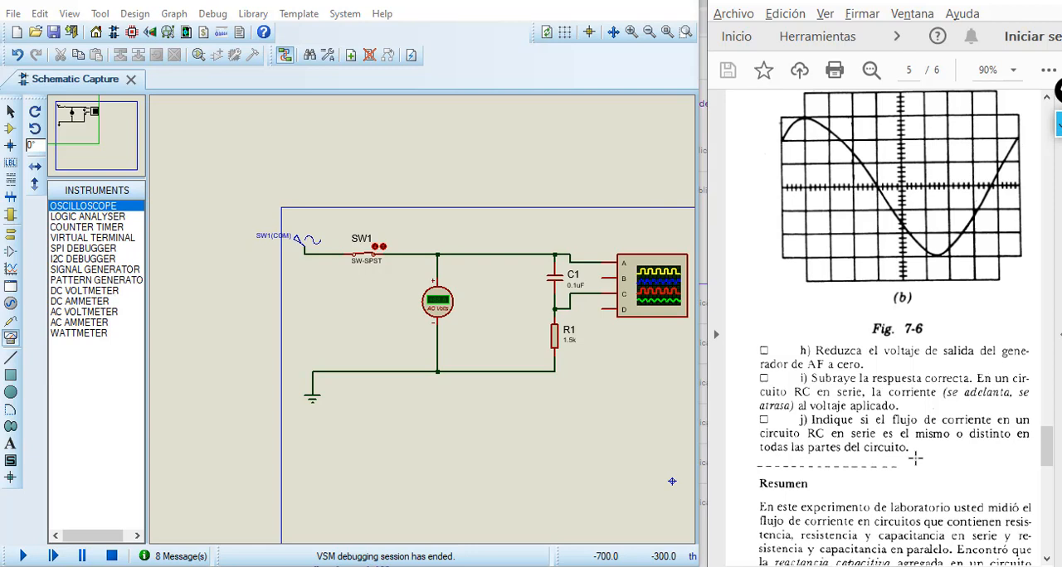
scroll(881, 439, down, 4)
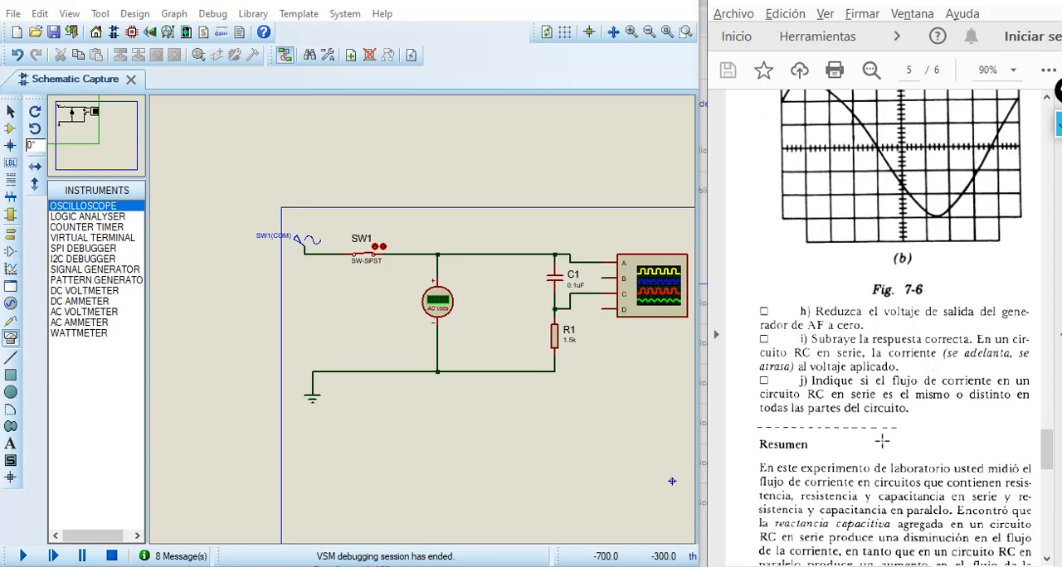
Step: Read the lab guide's Resumen section and look through Cuestionario questions 1 to 6 on capacitive reactance and series RC circuits
scroll(882, 439, down, 4)
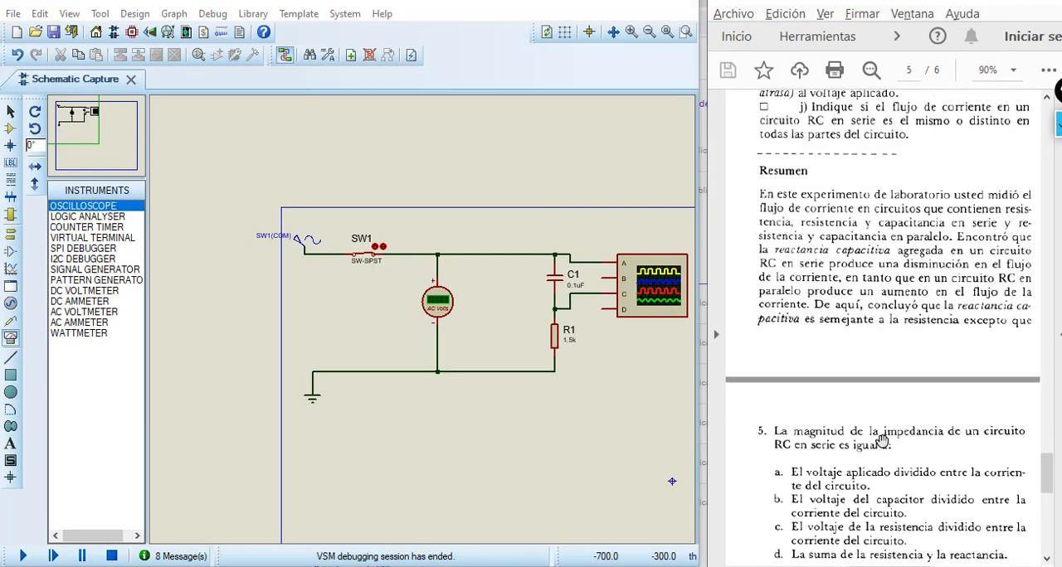
drag(879, 566, 948, 565)
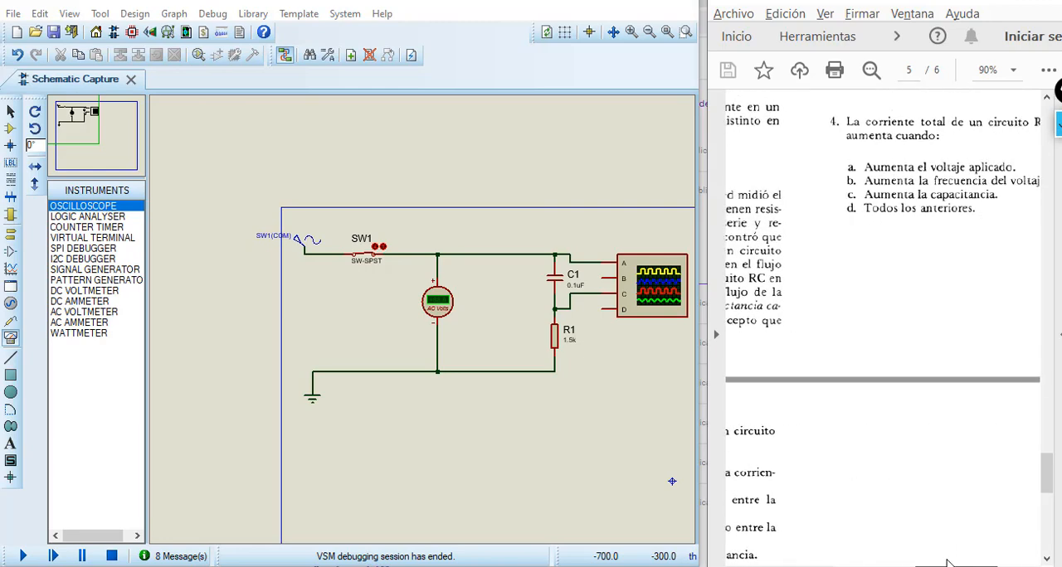
scroll(956, 409, up, 7)
scroll(955, 409, up, 8)
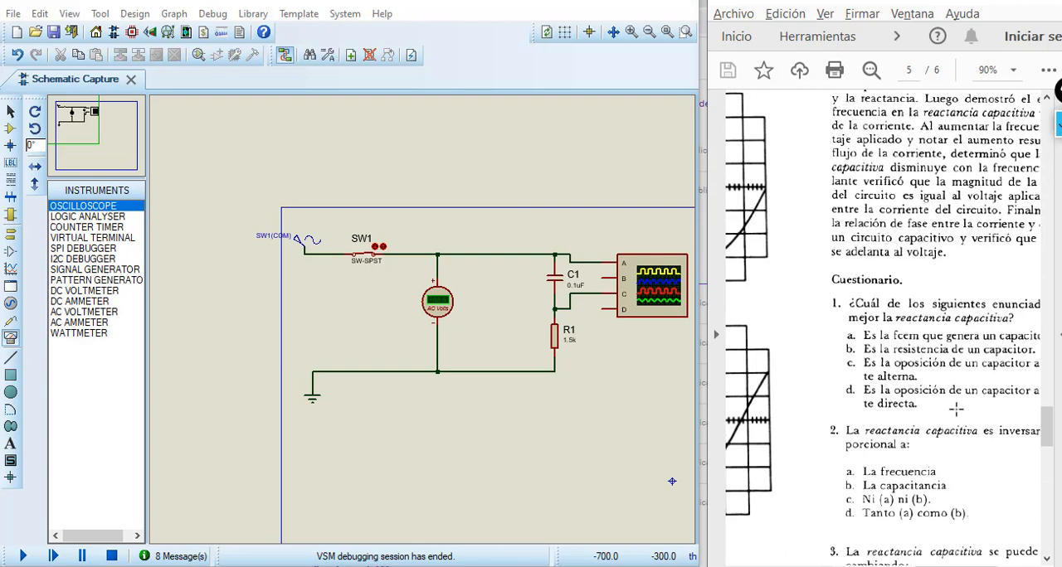
scroll(956, 409, down, 4)
scroll(955, 409, down, 5)
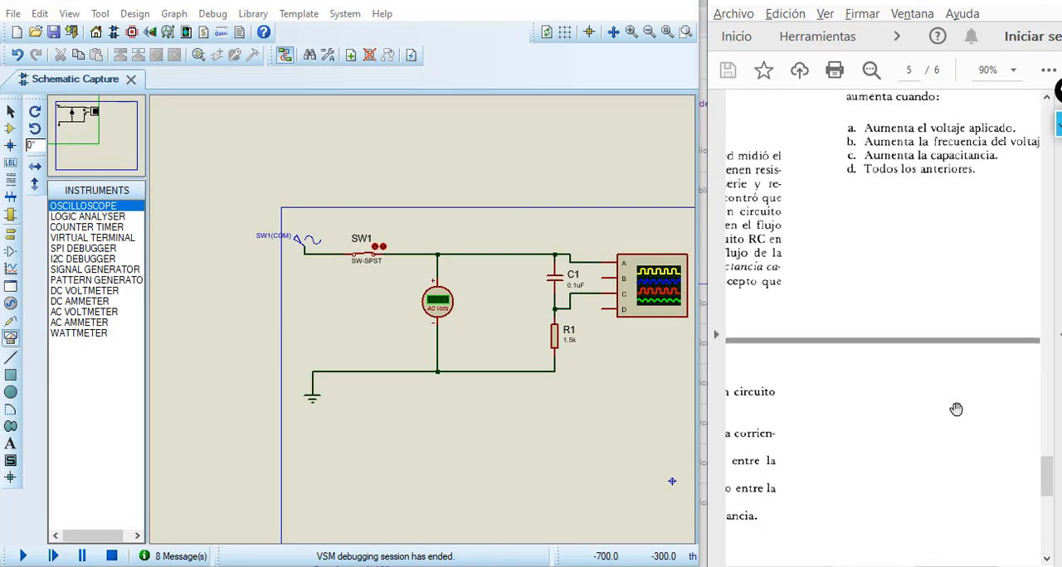
drag(955, 566, 888, 566)
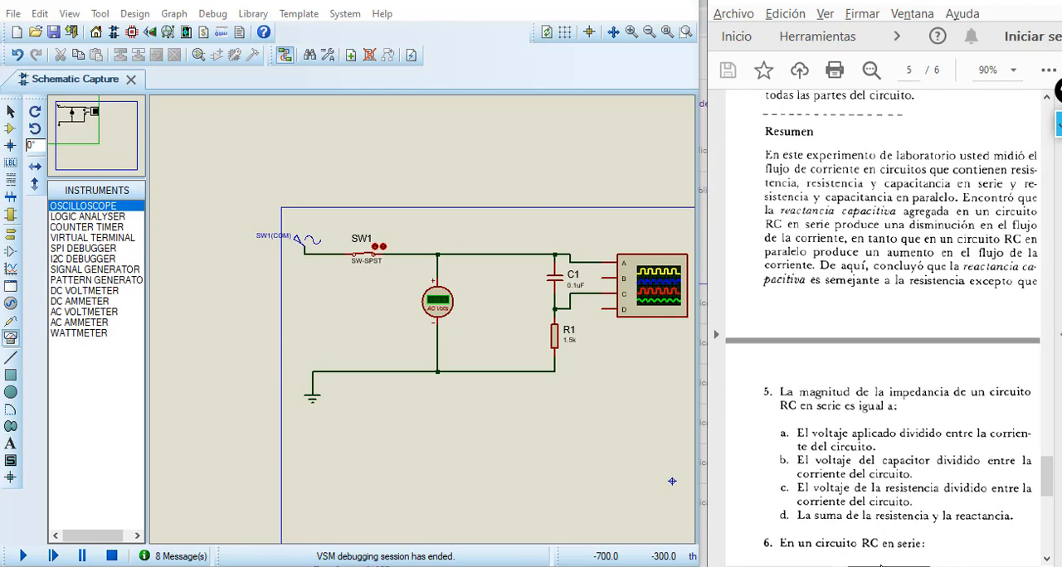
scroll(901, 447, down, 3)
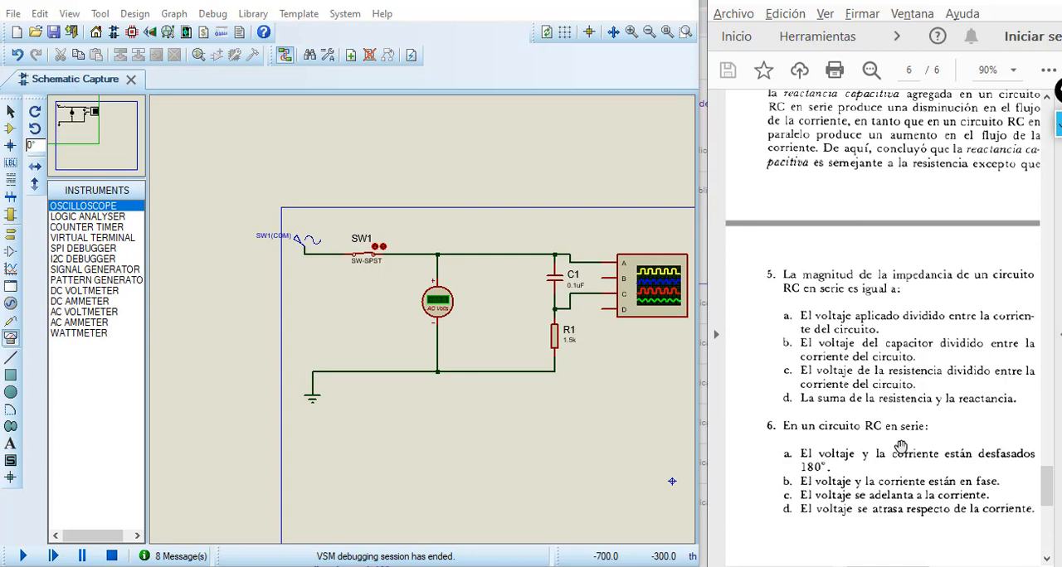